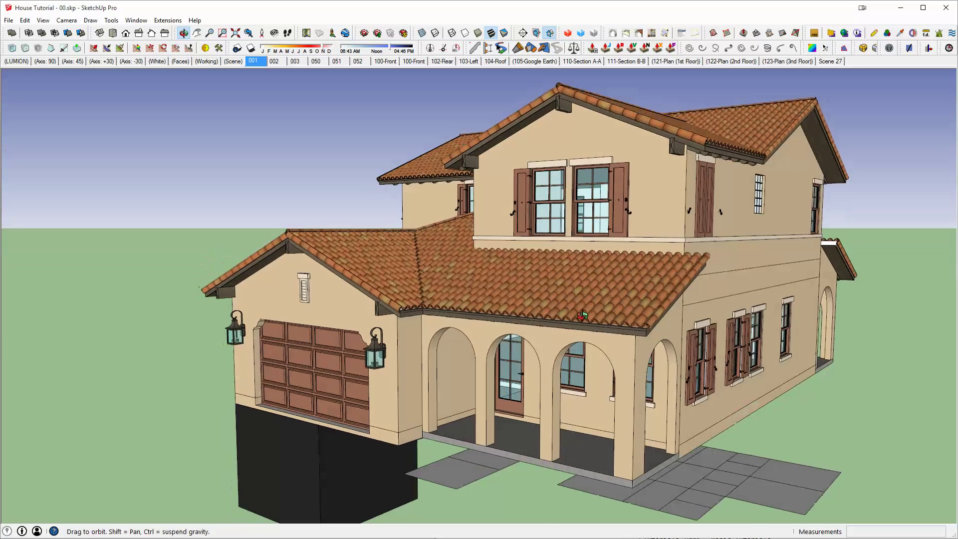
Step: Examine the house exterior from the front and the side
{"action": "key", "text": "space"}
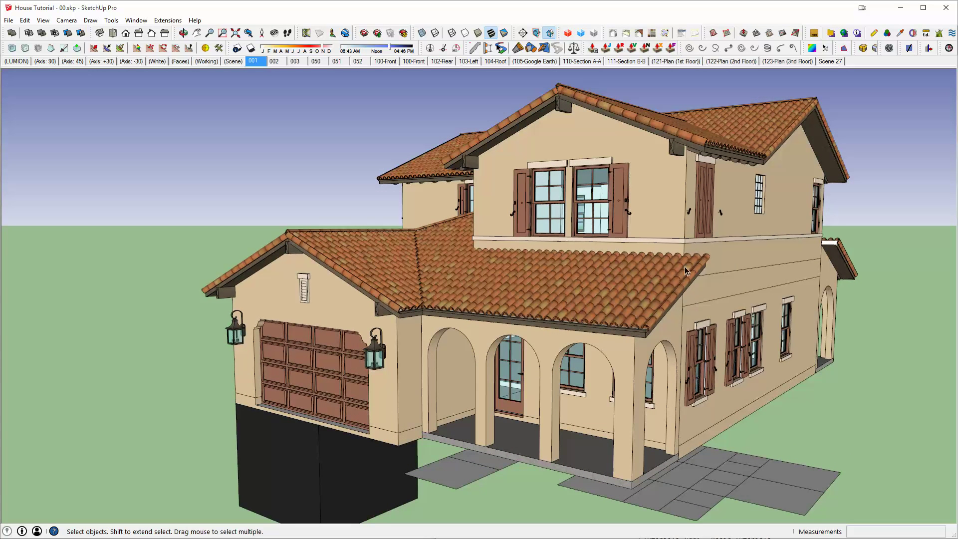
{"action": "middle_click_drag", "start_coordinate": [680, 271], "coordinate": [638, 273]}
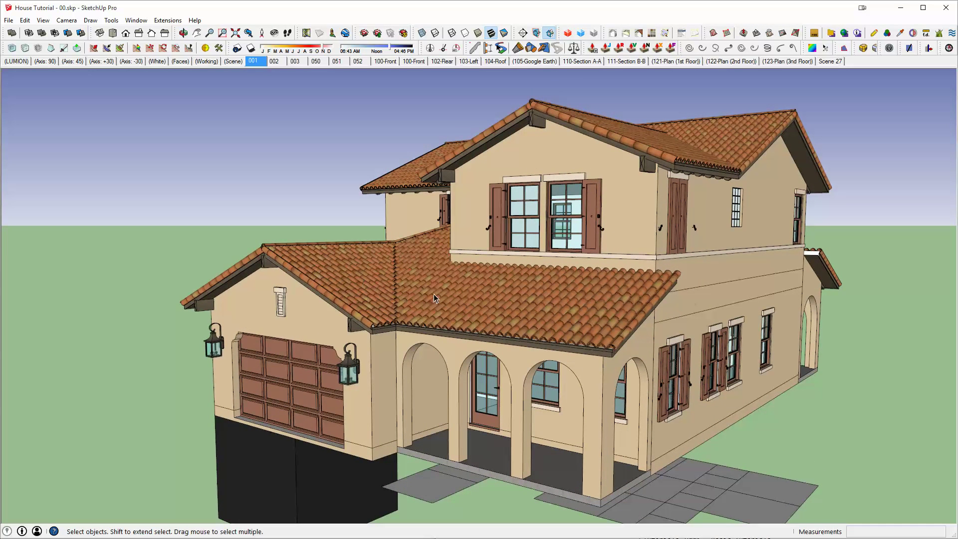
{"action": "middle_click_drag", "start_coordinate": [402, 267], "coordinate": [504, 181]}
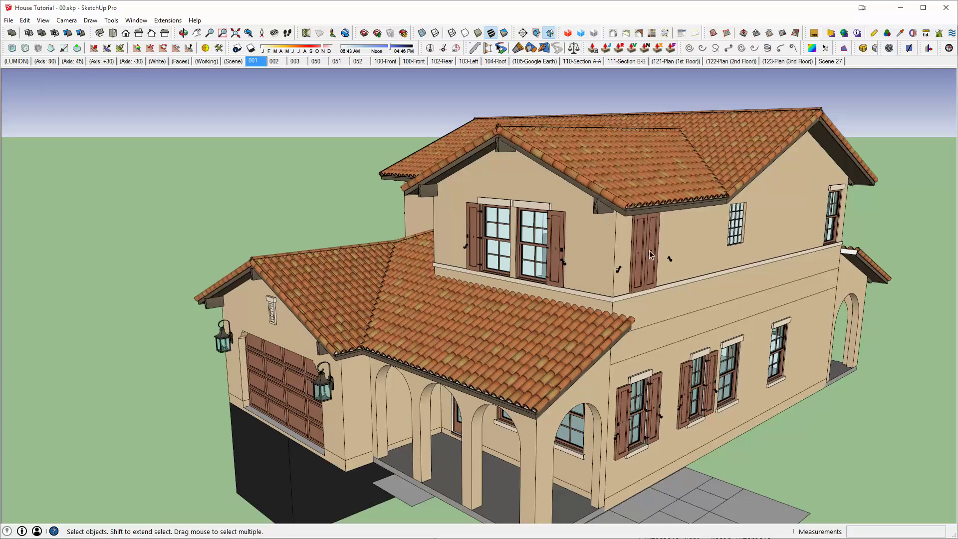
{"action": "middle_click_drag", "start_coordinate": [652, 262], "coordinate": [748, 158]}
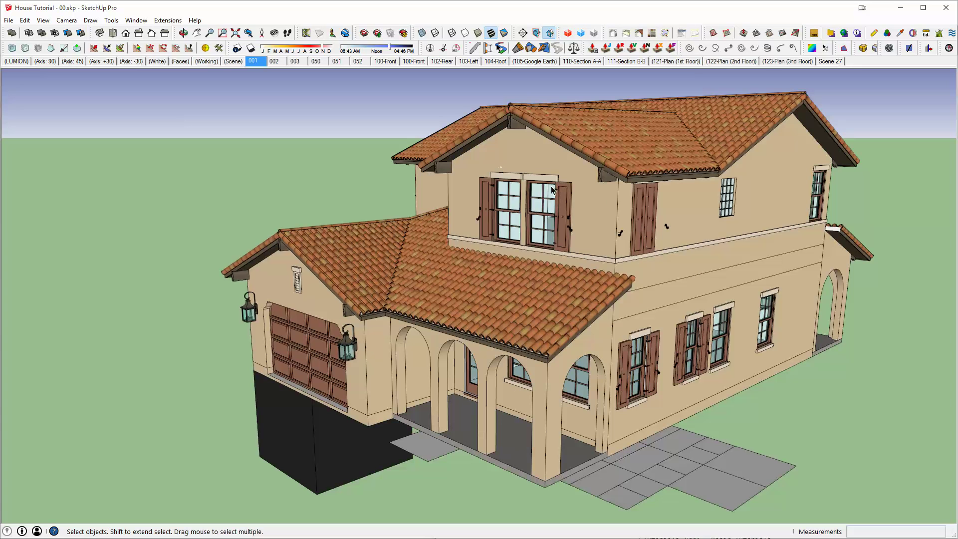
{"action": "middle_click_drag", "start_coordinate": [552, 189], "coordinate": [513, 514]}
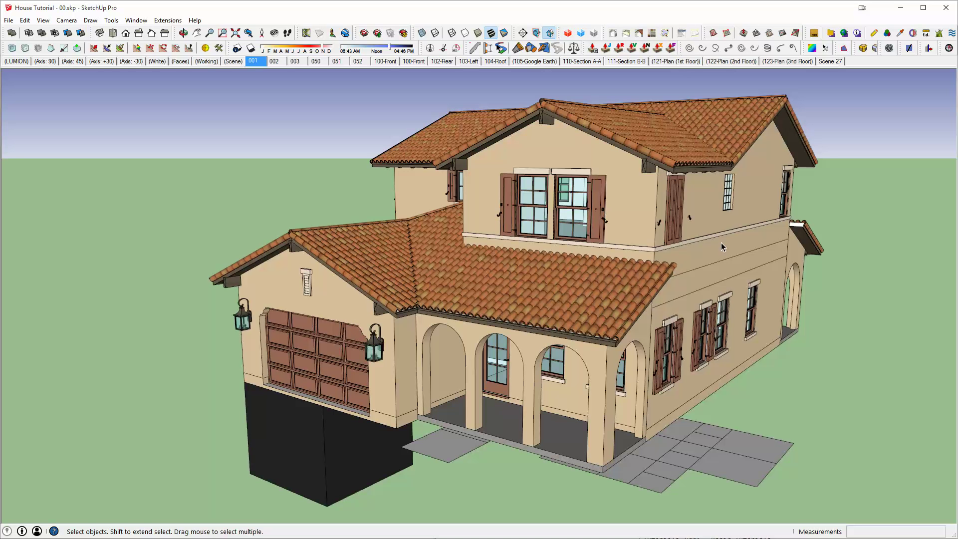
{"action": "middle_click_drag", "start_coordinate": [701, 244], "coordinate": [594, 275]}
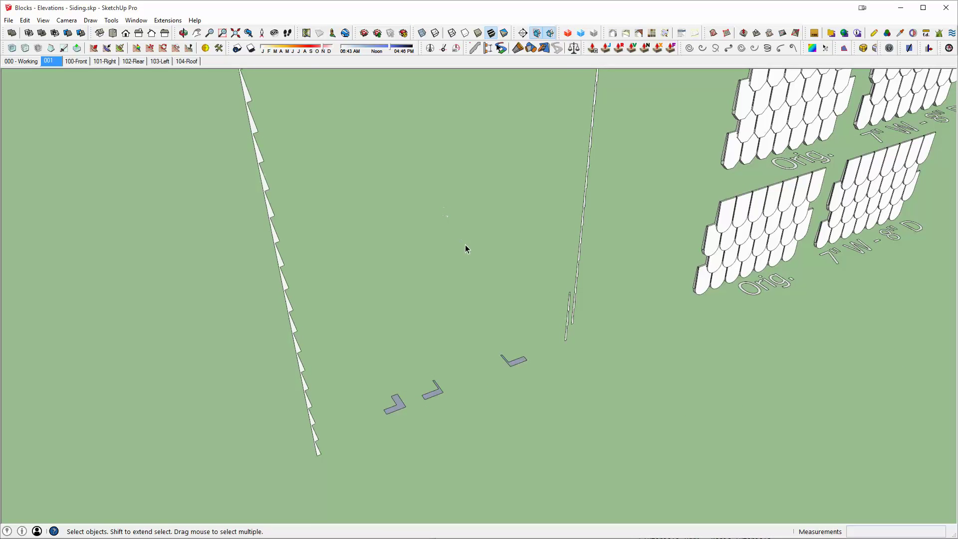
Step: Examine the lap siding profiles and the shingle panels in the Blocks - Elevations - Siding.skp file
{"action": "middle_click_drag", "start_coordinate": [465, 249], "coordinate": [587, 299]}
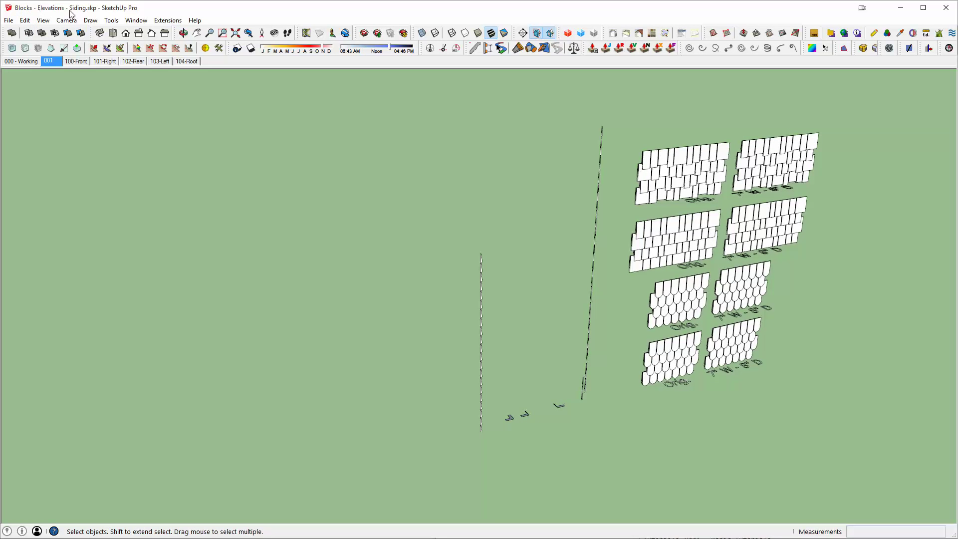
{"action": "scroll", "coordinate": [557, 330], "scroll_direction": "up", "scroll_amount": 2}
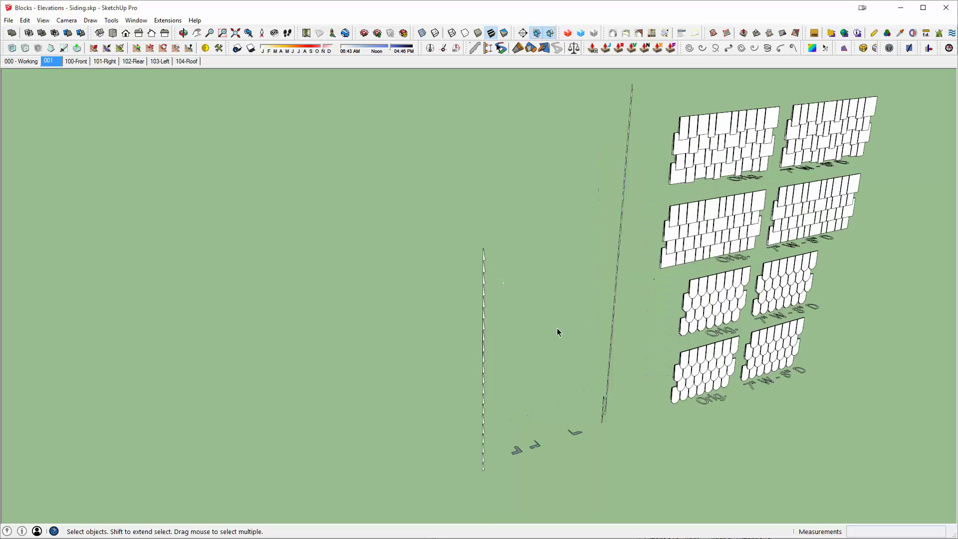
{"action": "scroll", "coordinate": [568, 349], "scroll_direction": "up", "scroll_amount": 3}
{"action": "scroll", "coordinate": [567, 349], "scroll_direction": "up", "scroll_amount": 1}
{"action": "left_click", "coordinate": [548, 358]}
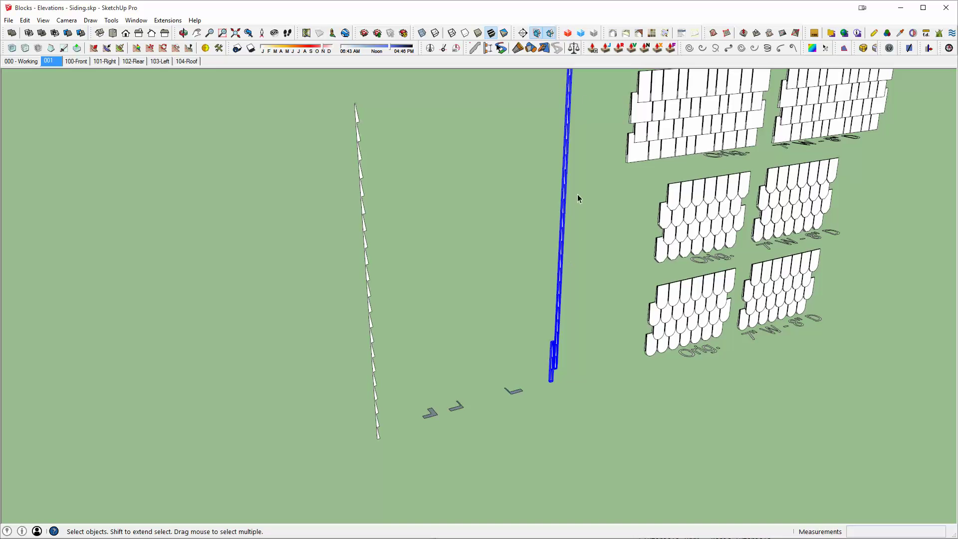
{"action": "middle_click_drag", "start_coordinate": [538, 371], "coordinate": [492, 430], "text": "shift"}
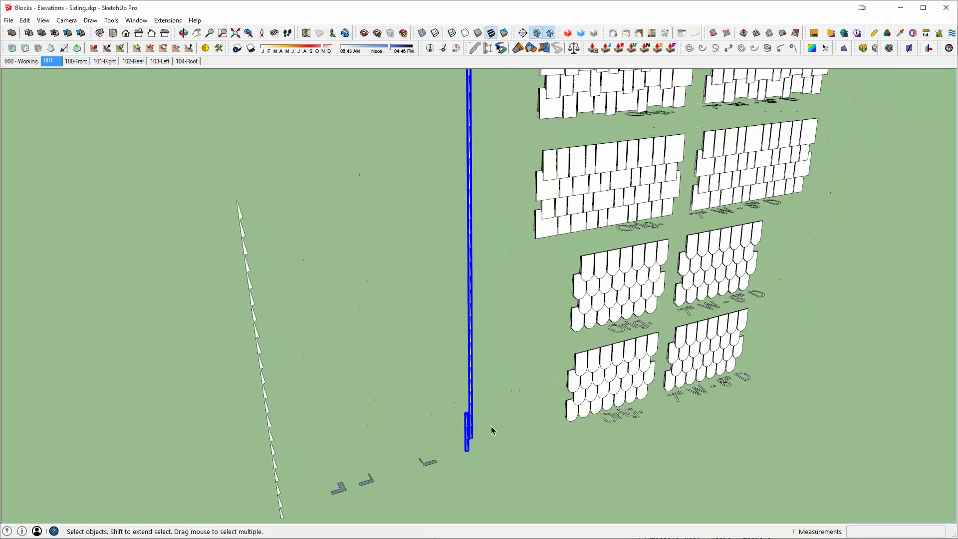
{"action": "left_click", "coordinate": [613, 352]}
{"action": "scroll", "coordinate": [613, 352], "scroll_direction": "down", "scroll_amount": 3}
{"action": "middle_click_drag", "start_coordinate": [743, 322], "coordinate": [895, 357]}
{"action": "left_click", "coordinate": [664, 127]}
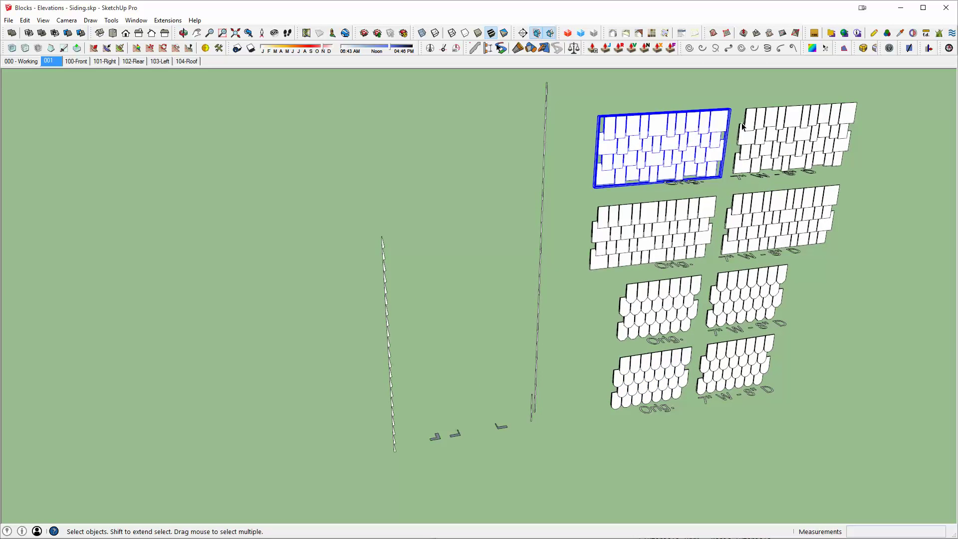
{"action": "left_click", "coordinate": [743, 125]}
{"action": "scroll", "coordinate": [655, 315], "scroll_direction": "up", "scroll_amount": 3}
{"action": "scroll", "coordinate": [646, 334], "scroll_direction": "down", "scroll_amount": 3}
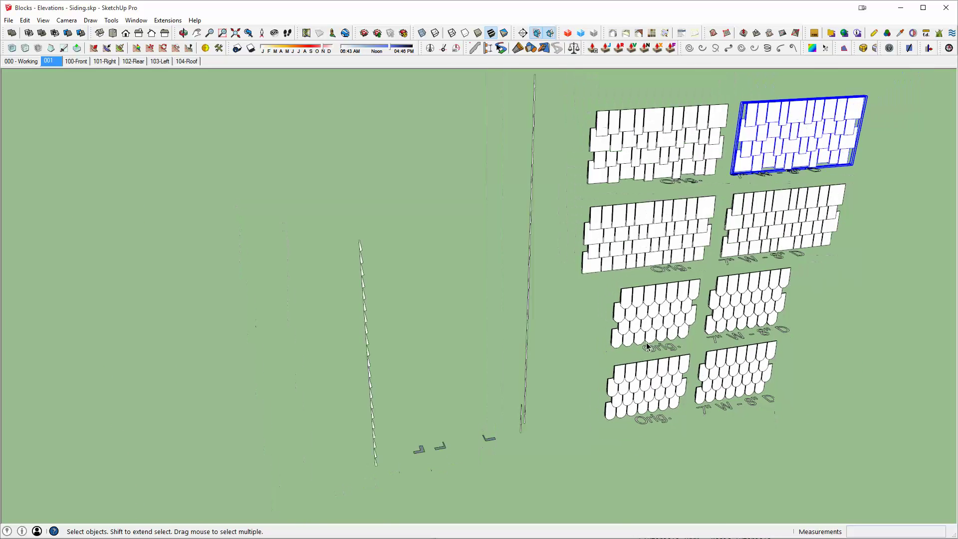
{"action": "middle_click_drag", "start_coordinate": [645, 339], "coordinate": [612, 413]}
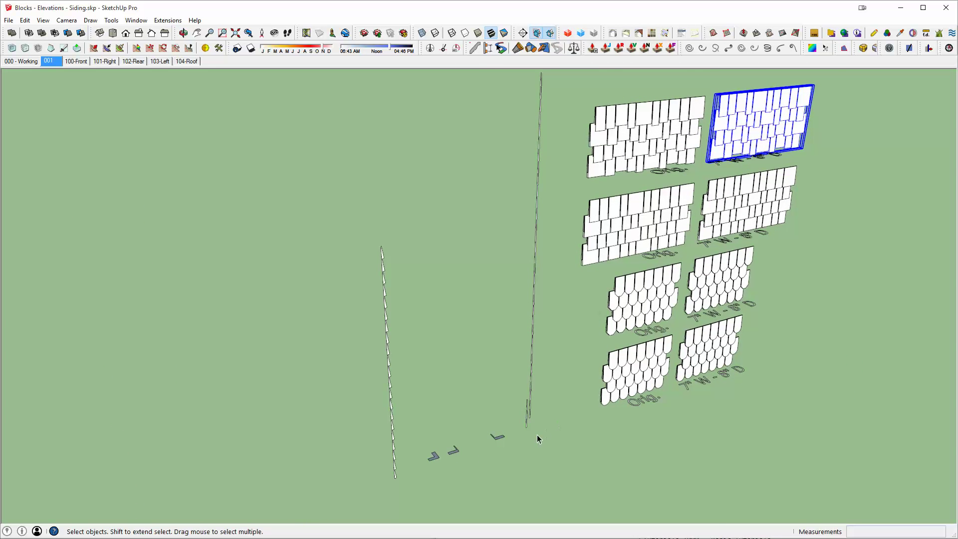
Step: Copy the two vertical lap siding profiles together with the L-shaped corner trim profiles beside them
{"action": "scroll", "coordinate": [535, 435], "scroll_direction": "up", "scroll_amount": 4}
{"action": "left_click", "coordinate": [519, 407]}
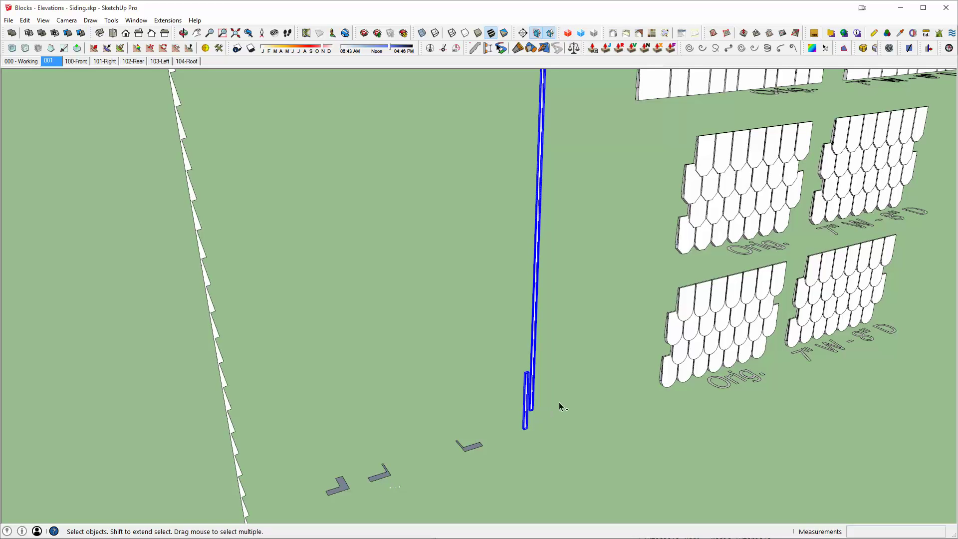
{"action": "left_click_drag", "start_coordinate": [403, 483], "coordinate": [402, 482], "text": "ctrl"}
{"action": "left_click", "coordinate": [552, 468]}
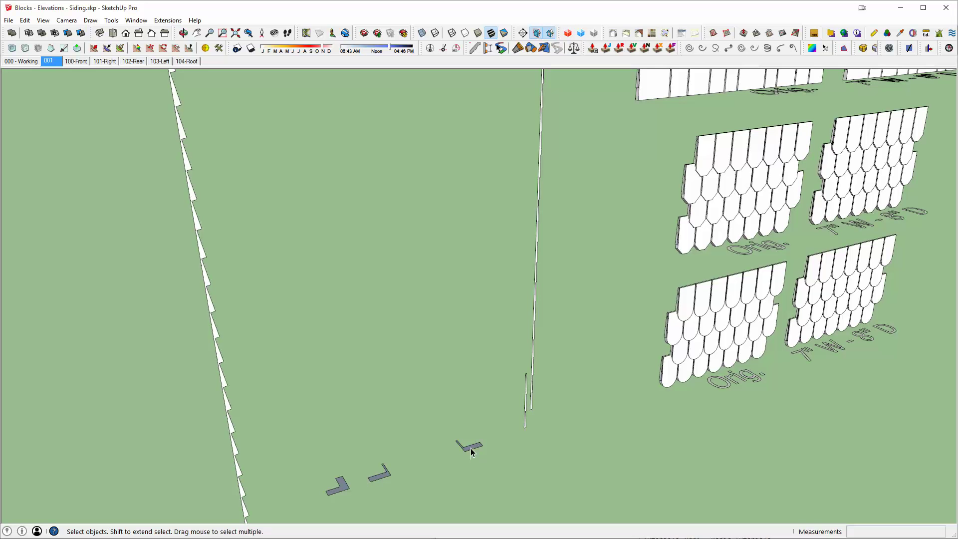
{"action": "left_click", "coordinate": [427, 466]}
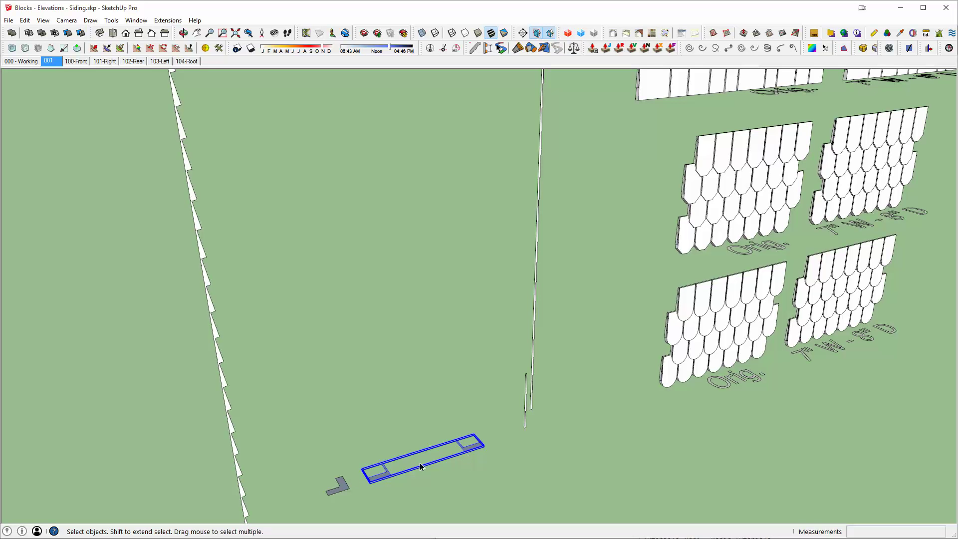
{"action": "left_click_drag", "start_coordinate": [606, 381], "coordinate": [494, 428], "text": "ctrl"}
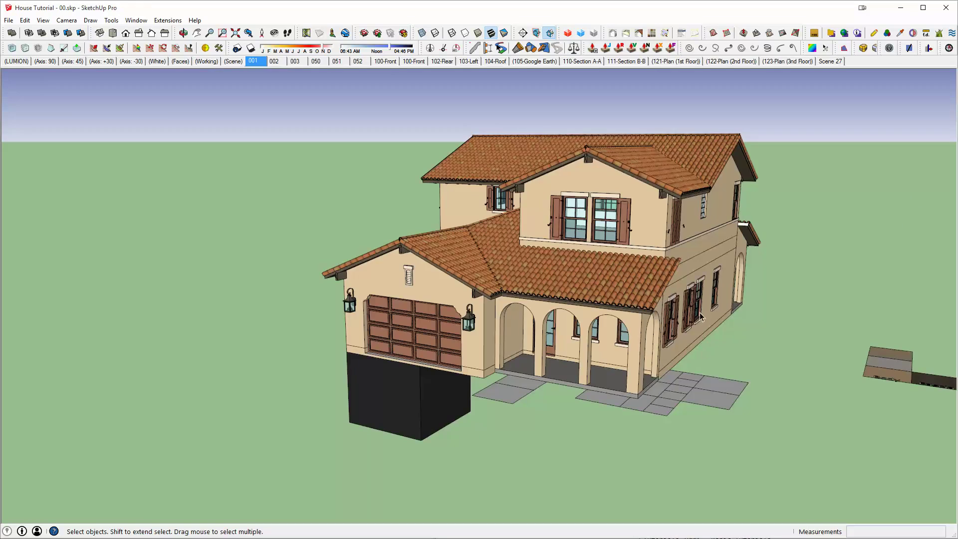
Step: Paste the copied siding and corner trim profiles beside the house in the House Tutorial - 00.skp model
{"action": "middle_click_drag", "start_coordinate": [700, 315], "coordinate": [714, 379]}
{"action": "left_click", "coordinate": [535, 304]}
{"action": "key", "text": "ctrl+v"}
{"action": "left_click", "coordinate": [702, 313]}
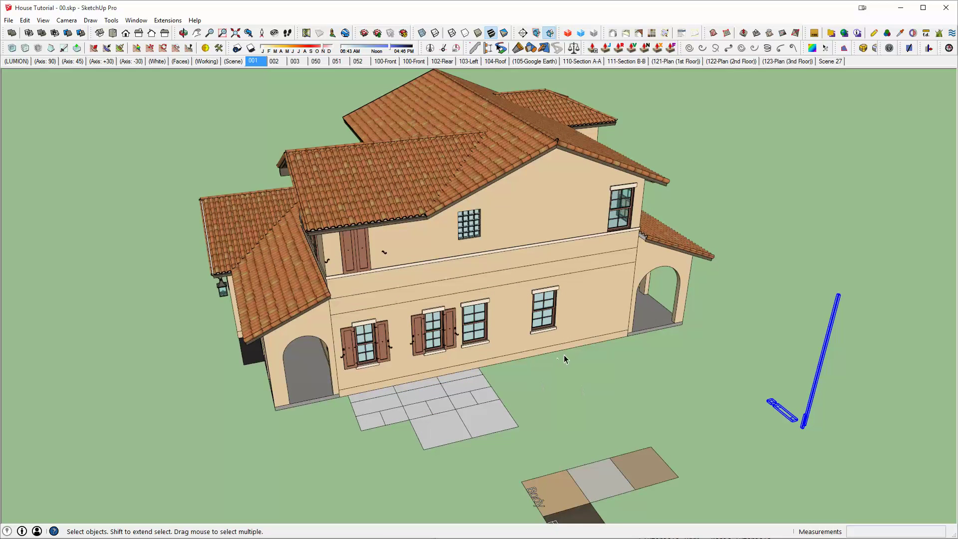
Step: Examine the pasted long and short siding profiles up close at their lower ends
{"action": "middle_click_drag", "start_coordinate": [565, 359], "coordinate": [769, 388]}
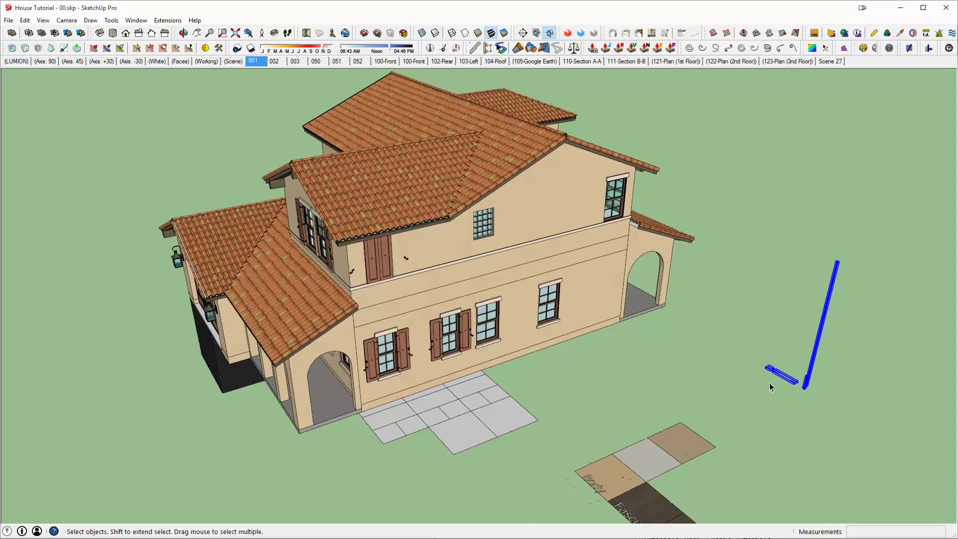
{"action": "left_click", "coordinate": [842, 354]}
{"action": "middle_click_drag", "start_coordinate": [842, 355], "coordinate": [681, 376]}
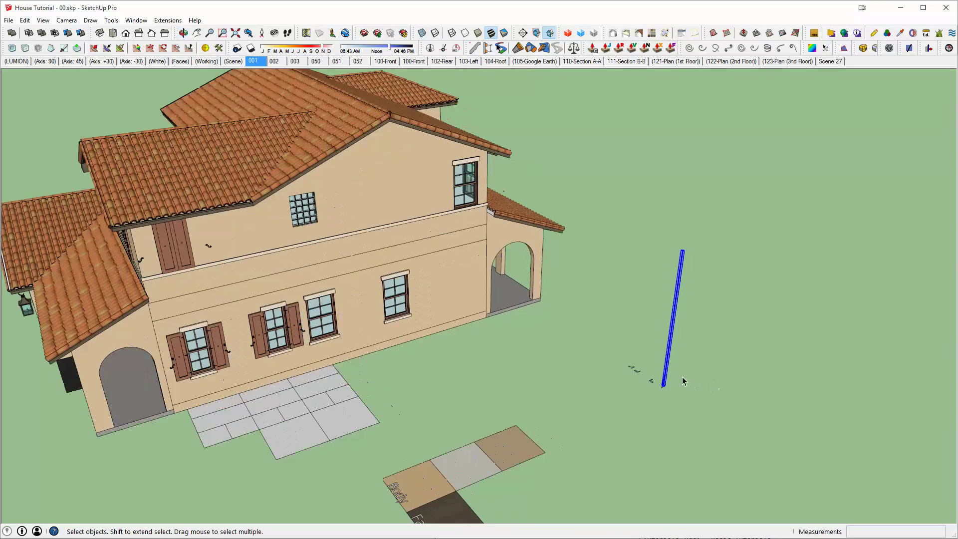
{"action": "scroll", "coordinate": [678, 376], "scroll_direction": "up", "scroll_amount": 5}
{"action": "scroll", "coordinate": [664, 385], "scroll_direction": "up", "scroll_amount": 8}
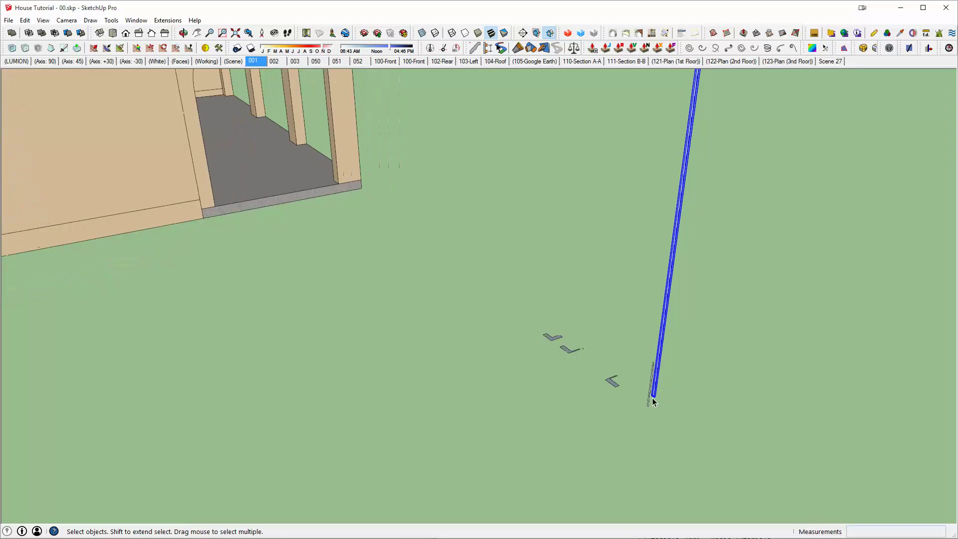
{"action": "scroll", "coordinate": [653, 390], "scroll_direction": "up", "scroll_amount": 6}
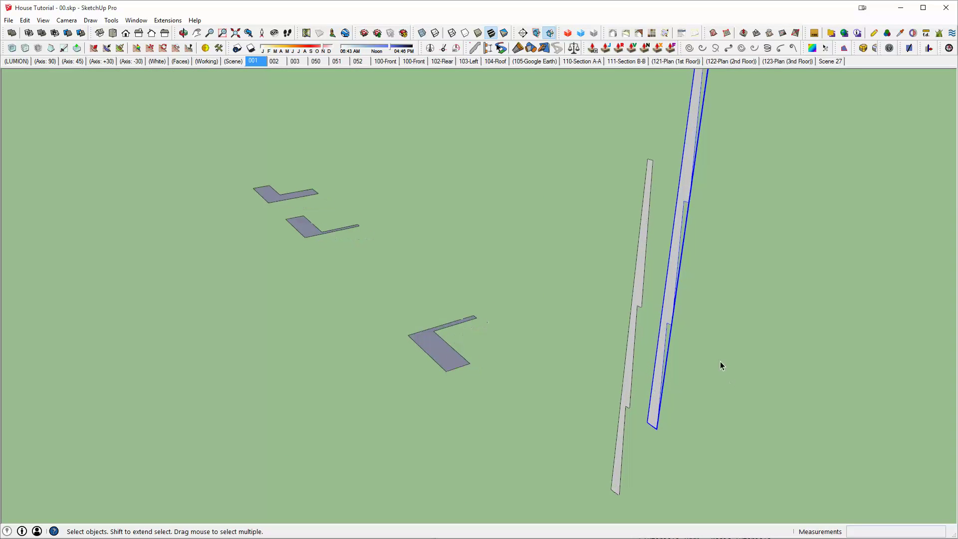
{"action": "scroll", "coordinate": [659, 414], "scroll_direction": "up", "scroll_amount": 3}
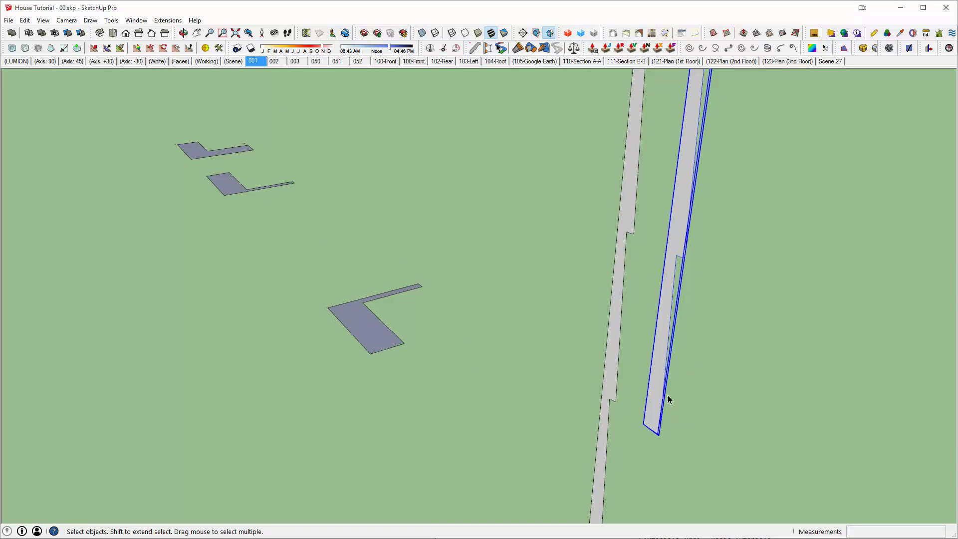
{"action": "left_click", "coordinate": [606, 429], "text": "shift"}
{"action": "middle_click_drag", "start_coordinate": [621, 417], "coordinate": [683, 473]}
{"action": "left_click", "coordinate": [657, 390]}
{"action": "scroll", "coordinate": [650, 472], "scroll_direction": "up", "scroll_amount": 2}
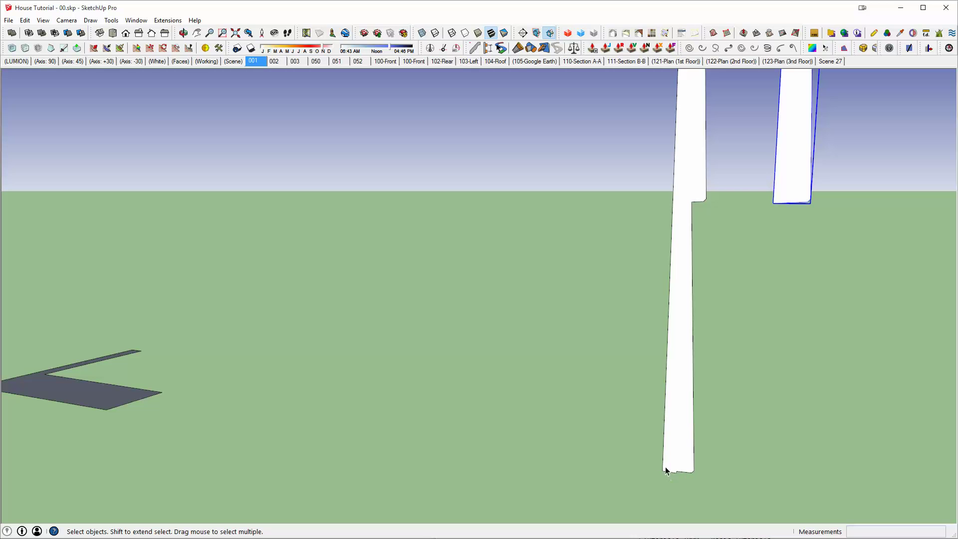
Step: Draw a short vertical line up from the bottom edge of the short siding profile and erase it
{"action": "key", "text": "l"}
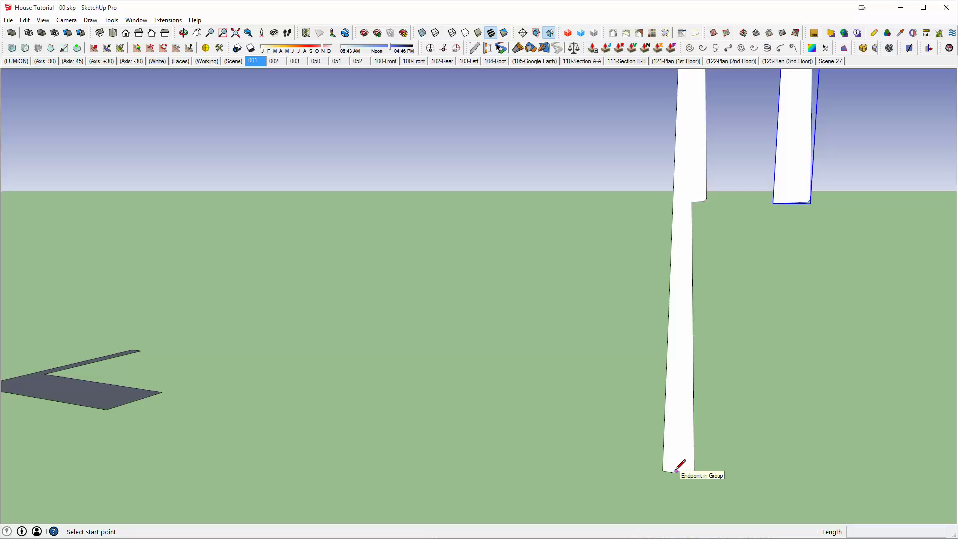
{"action": "left_click", "coordinate": [676, 471]}
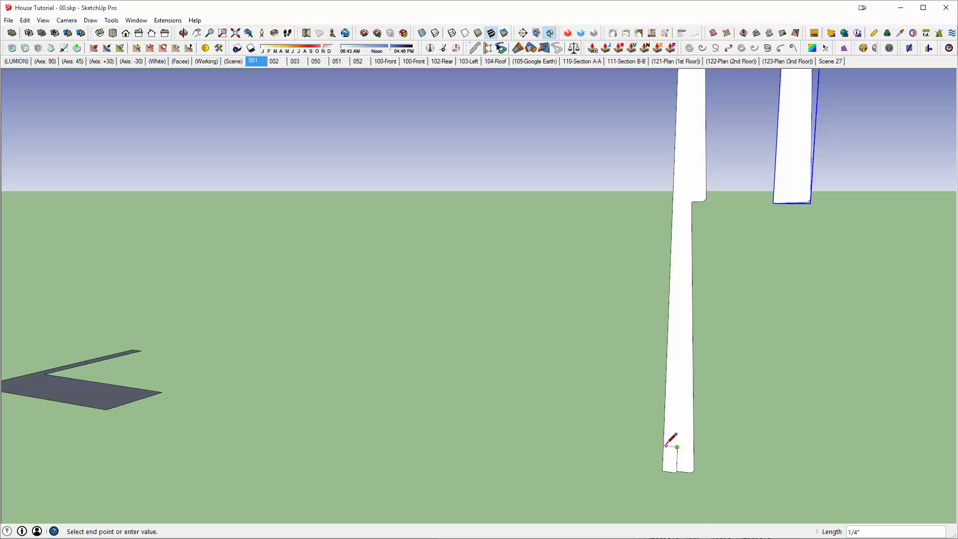
{"action": "left_click", "coordinate": [677, 446]}
{"action": "key", "text": "space"}
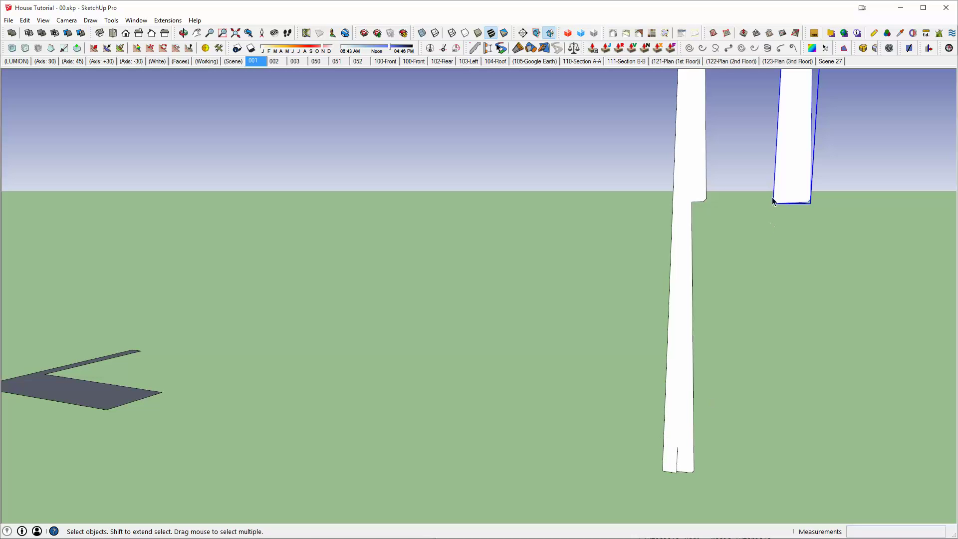
{"action": "key", "text": "e"}
{"action": "scroll", "coordinate": [682, 391], "scroll_direction": "down", "scroll_amount": 1}
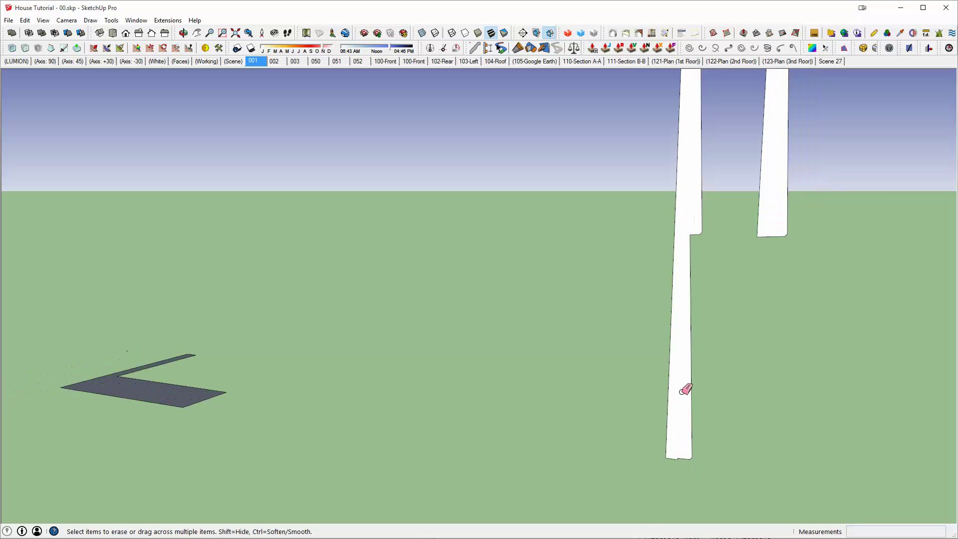
Step: Move the long siding profile by its bottom outer corner onto the short profile so their laps line up
{"action": "middle_click_drag", "start_coordinate": [684, 389], "coordinate": [690, 426]}
{"action": "key", "text": "space"}
{"action": "left_click", "coordinate": [708, 239]}
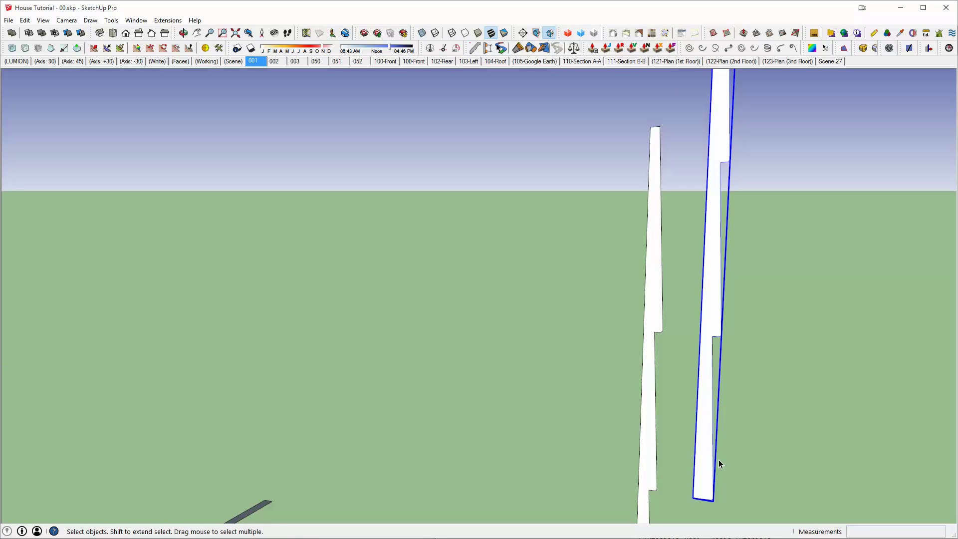
{"action": "scroll", "coordinate": [708, 469], "scroll_direction": "up", "scroll_amount": 3}
{"action": "key", "text": "m"}
{"action": "left_click", "coordinate": [716, 505]}
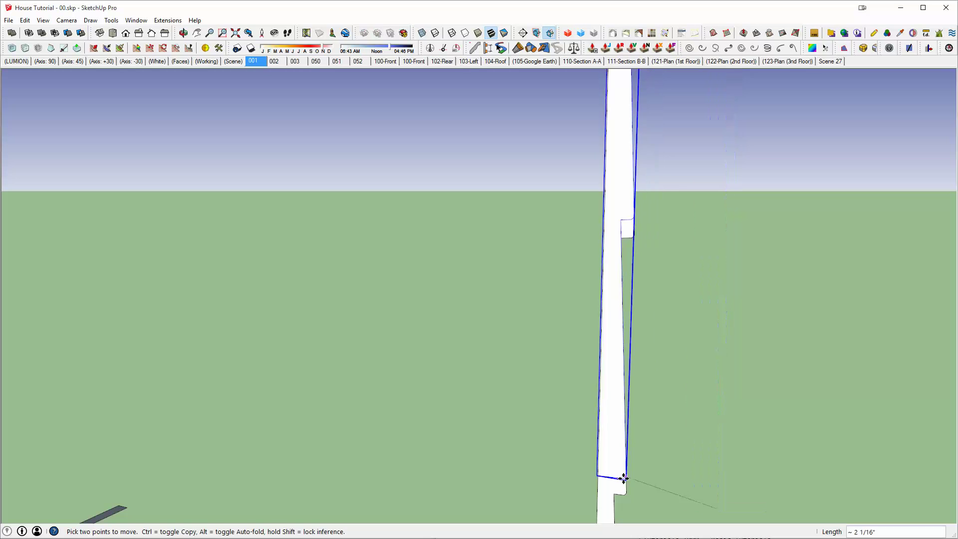
{"action": "mouse_move", "coordinate": [619, 388]}
{"action": "middle_mouse_down"}
{"action": "mouse_move", "coordinate": [622, 352]}
{"action": "mouse_move", "coordinate": [624, 398]}
{"action": "middle_mouse_up"}
{"action": "mouse_move", "coordinate": [629, 467]}
{"action": "middle_mouse_down"}
{"action": "mouse_move", "coordinate": [607, 504]}
{"action": "mouse_move", "coordinate": [626, 459]}
{"action": "middle_mouse_up"}
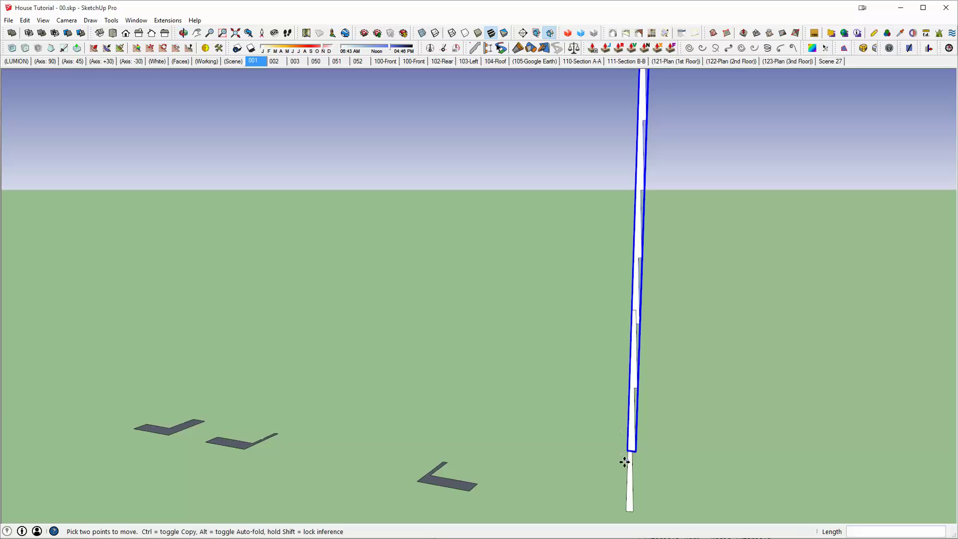
Step: Copy the long siding profile upward by its bottom outer corner, stacking it over the original's upper end
{"action": "scroll", "coordinate": [633, 434], "scroll_direction": "up", "scroll_amount": 3}
{"action": "scroll", "coordinate": [630, 457], "scroll_direction": "up", "scroll_amount": 2}
{"action": "key", "text": "ctrl"}
{"action": "left_click", "coordinate": [651, 464]}
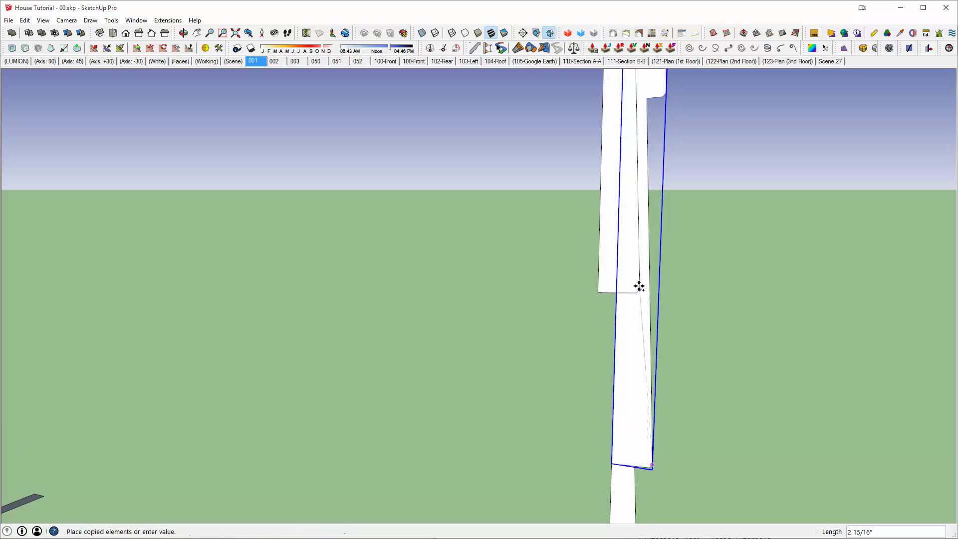
{"action": "scroll", "coordinate": [638, 286], "scroll_direction": "down", "scroll_amount": 5}
{"action": "middle_click_drag", "start_coordinate": [636, 192], "coordinate": [605, 414], "text": "shift"}
{"action": "scroll", "coordinate": [592, 211], "scroll_direction": "down", "scroll_amount": 4}
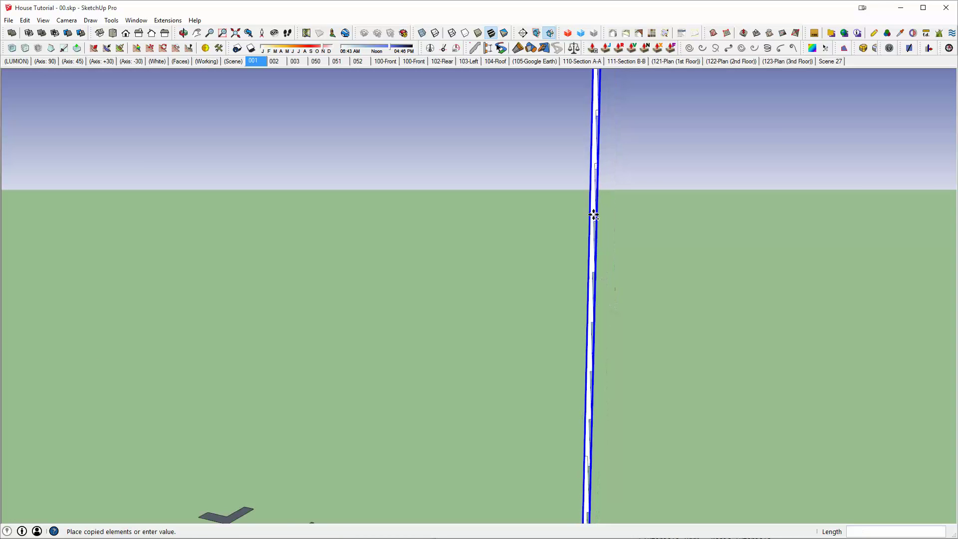
{"action": "middle_click_drag", "start_coordinate": [598, 184], "coordinate": [586, 241], "text": "shift"}
{"action": "middle_click_drag", "start_coordinate": [588, 169], "coordinate": [570, 504], "text": "shift"}
{"action": "middle_click_drag", "start_coordinate": [573, 153], "coordinate": [578, 260], "text": "shift"}
{"action": "scroll", "coordinate": [576, 269], "scroll_direction": "up", "scroll_amount": 4}
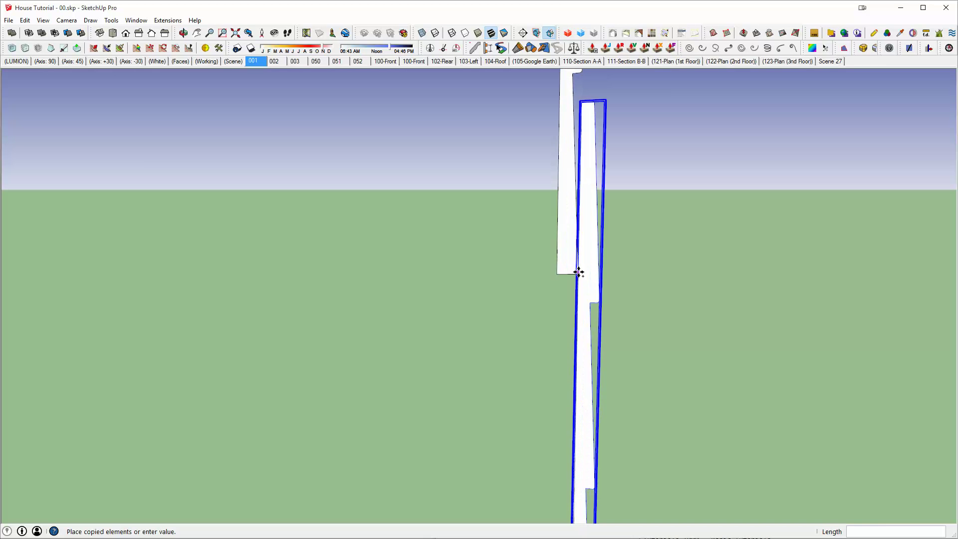
{"action": "left_click", "coordinate": [603, 311]}
{"action": "key", "text": "space"}
{"action": "scroll", "coordinate": [597, 280], "scroll_direction": "down", "scroll_amount": 6}
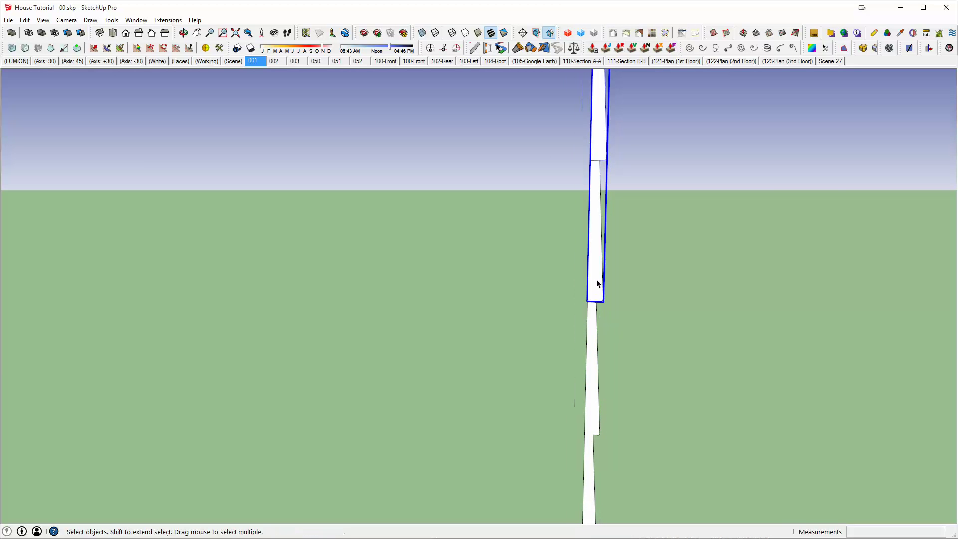
Step: Copy the two stacked siding profiles sideways by about 7' 6 5/8", leaving the originals in place
{"action": "scroll", "coordinate": [595, 281], "scroll_direction": "down", "scroll_amount": 5}
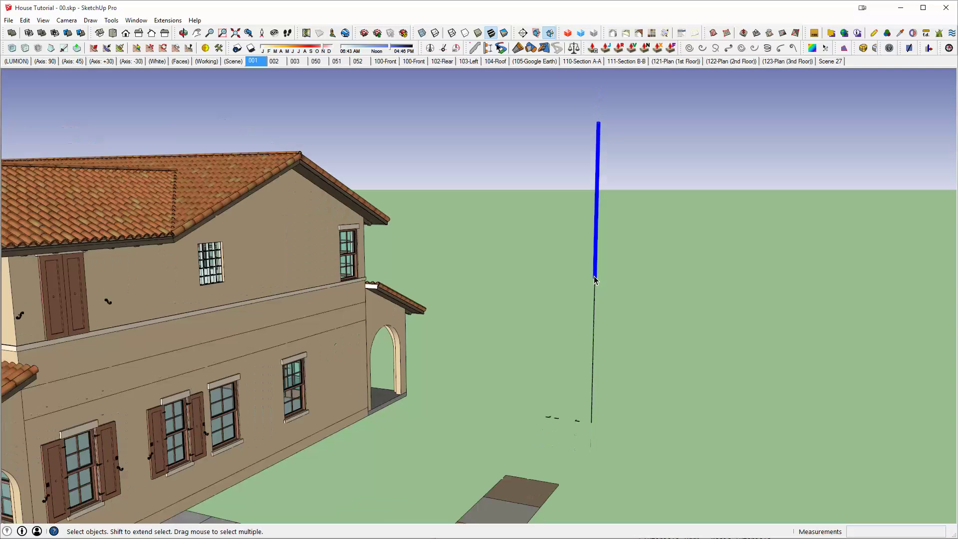
{"action": "middle_click_drag", "start_coordinate": [595, 279], "coordinate": [634, 194]}
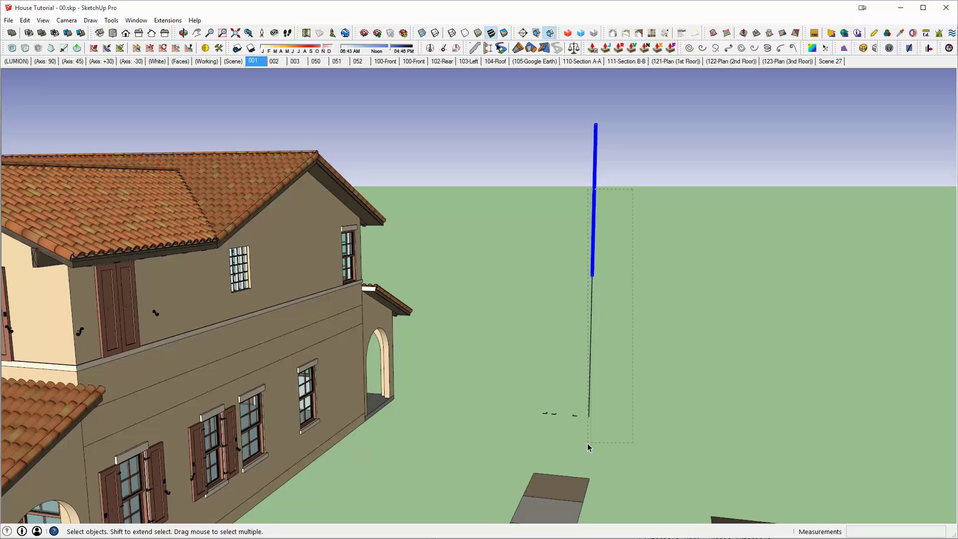
{"action": "left_click", "coordinate": [589, 419]}
{"action": "key", "text": "m"}
{"action": "left_click", "coordinate": [603, 414]}
{"action": "key", "text": "ctrl"}
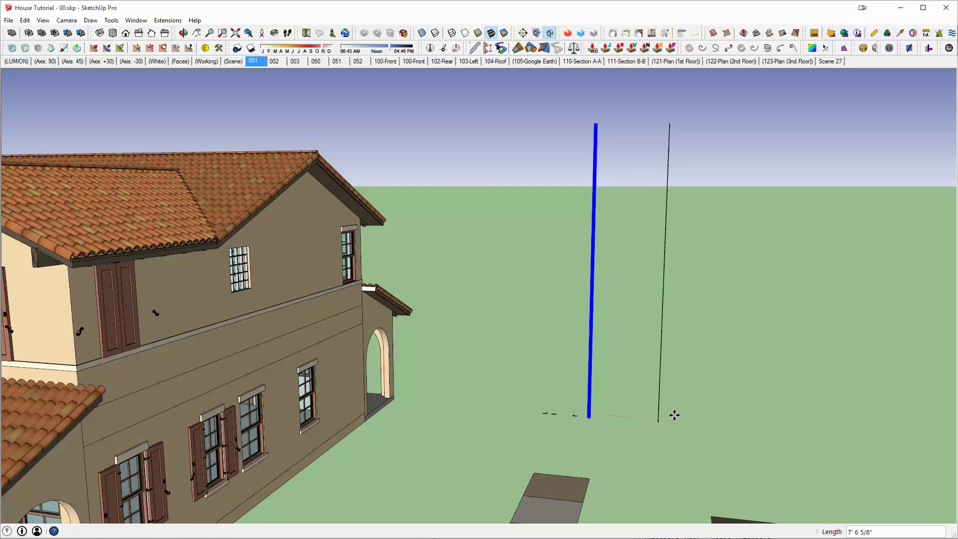
{"action": "left_click", "coordinate": [674, 415]}
{"action": "key", "text": "space"}
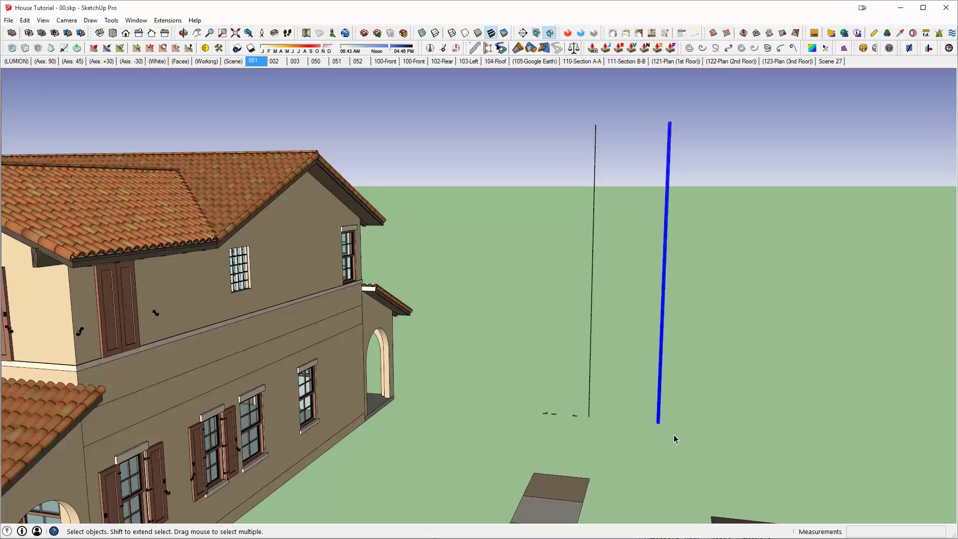
Step: Move the copied siding profiles by their bottom back corner to the base of the porch's inside wall corner
{"action": "key", "text": "m"}
{"action": "scroll", "coordinate": [656, 421], "scroll_direction": "up", "scroll_amount": 2}
{"action": "mouse_move", "coordinate": [544, 309]}
{"action": "middle_mouse_down"}
{"action": "mouse_move", "coordinate": [703, 250]}
{"action": "mouse_move", "coordinate": [549, 310]}
{"action": "middle_mouse_up"}
{"action": "scroll", "coordinate": [338, 382], "scroll_direction": "up", "scroll_amount": 3}
{"action": "scroll", "coordinate": [334, 394], "scroll_direction": "up", "scroll_amount": 8}
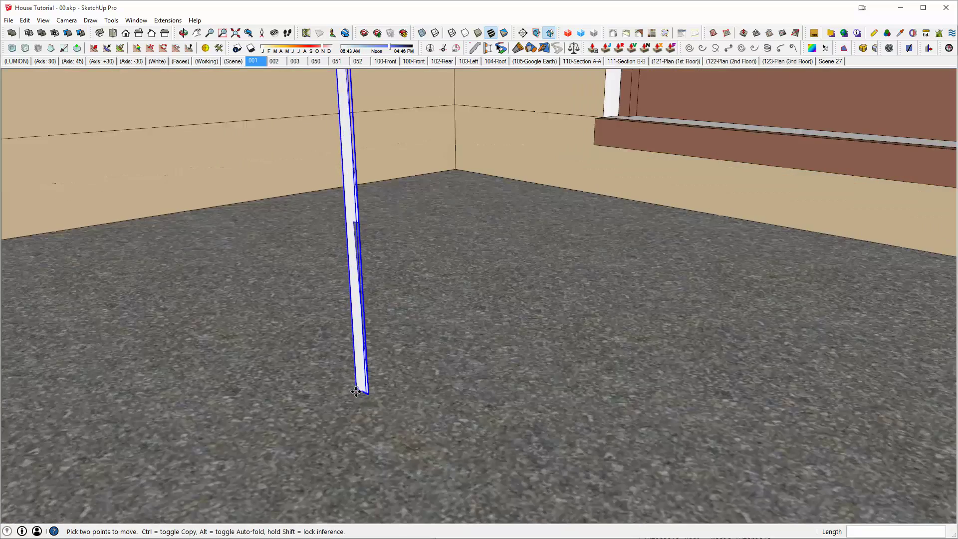
{"action": "middle_click_drag", "start_coordinate": [355, 391], "coordinate": [381, 397]}
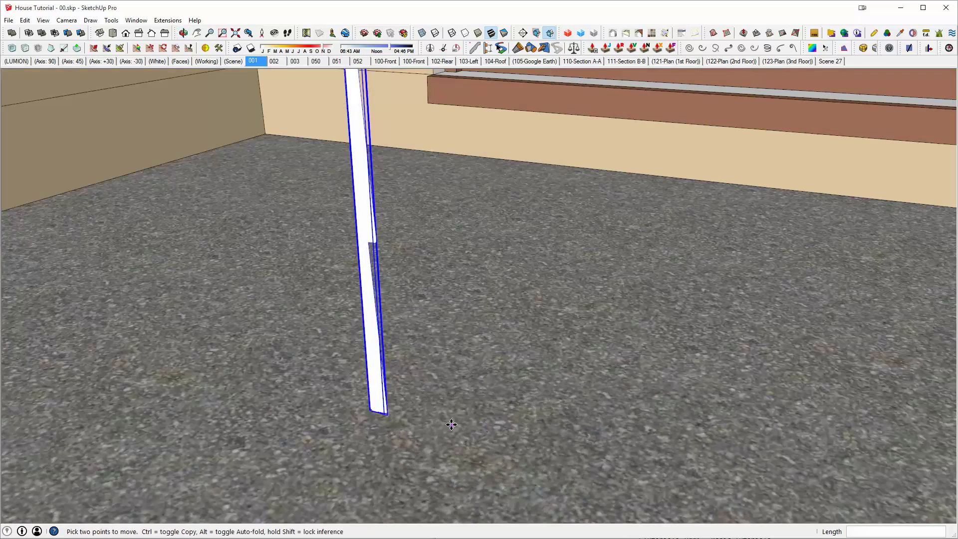
{"action": "scroll", "coordinate": [359, 381], "scroll_direction": "up", "scroll_amount": 8}
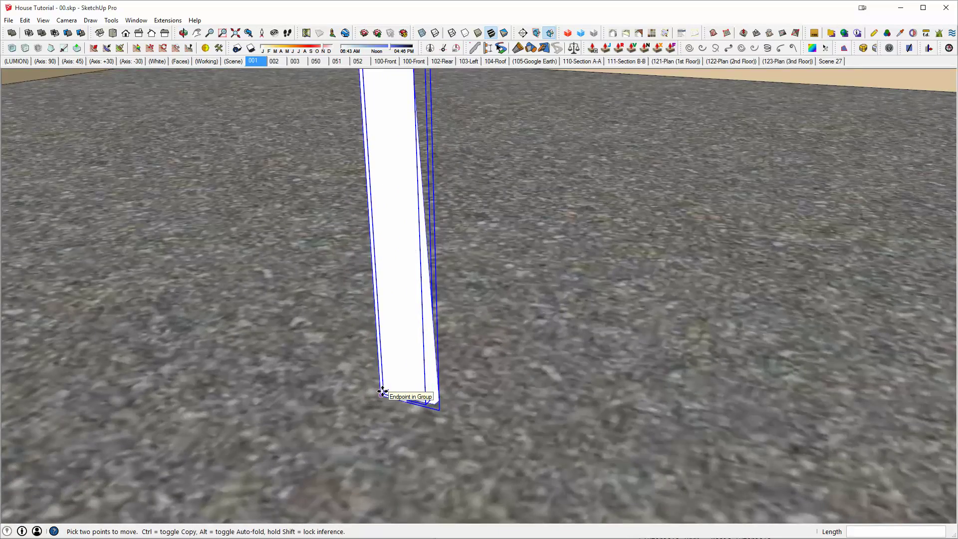
{"action": "left_click", "coordinate": [383, 391]}
{"action": "scroll", "coordinate": [384, 389], "scroll_direction": "down", "scroll_amount": 5}
{"action": "middle_click_drag", "start_coordinate": [397, 348], "coordinate": [858, 517], "text": "shift"}
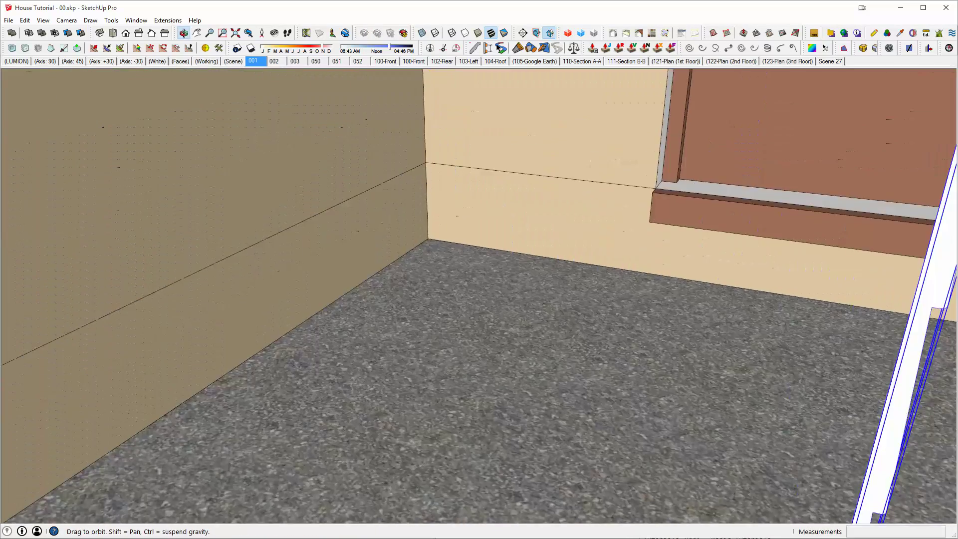
{"action": "left_click", "coordinate": [433, 241]}
Step: Rotate the siding profiles 90 degrees on the ground plane about the porch's inside wall corner
{"action": "key", "text": "q"}
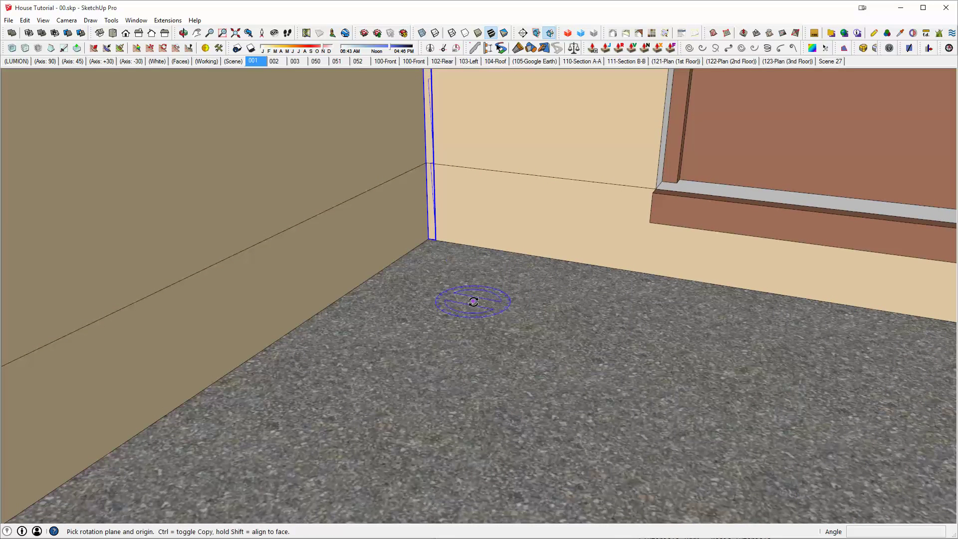
{"action": "left_click", "coordinate": [429, 239]}
{"action": "left_click", "coordinate": [479, 247]}
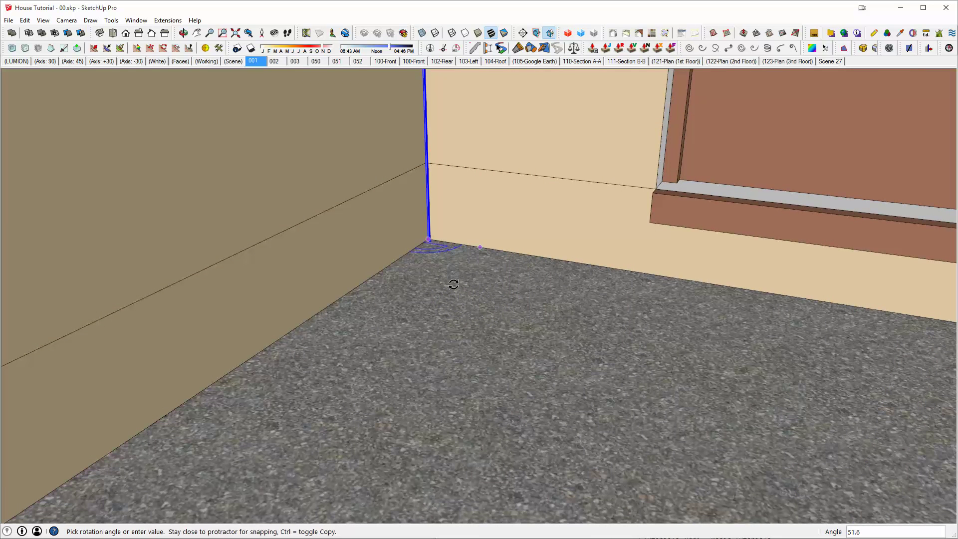
{"action": "type", "text": "90"}
{"action": "key", "text": "Return"}
Step: Open the siding profile for editing and draw a path line from its base along the porch wall to the house's side corner
{"action": "middle_click_drag", "start_coordinate": [500, 285], "coordinate": [418, 372]}
{"action": "key", "text": "space"}
{"action": "double_click", "coordinate": [437, 289]}
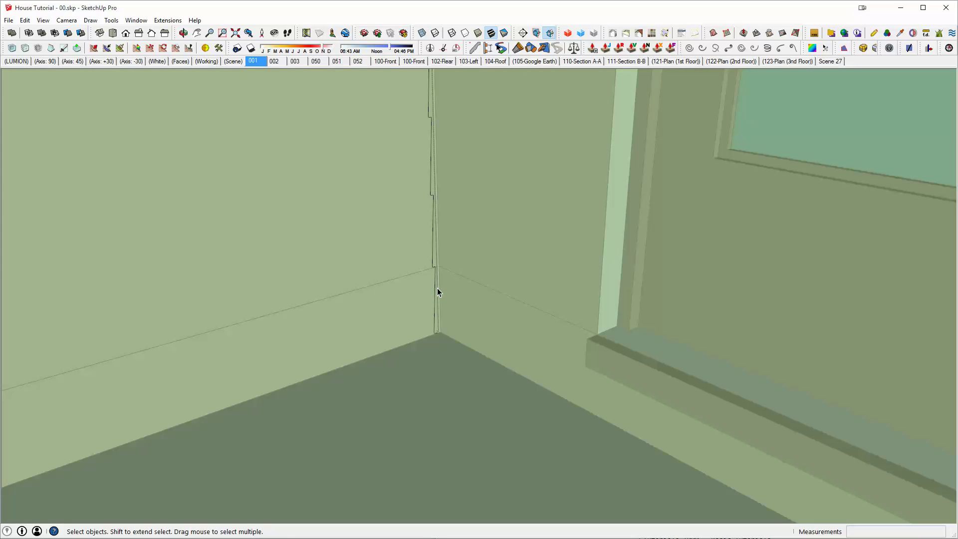
{"action": "key", "text": "alt+h"}
{"action": "key", "text": "l"}
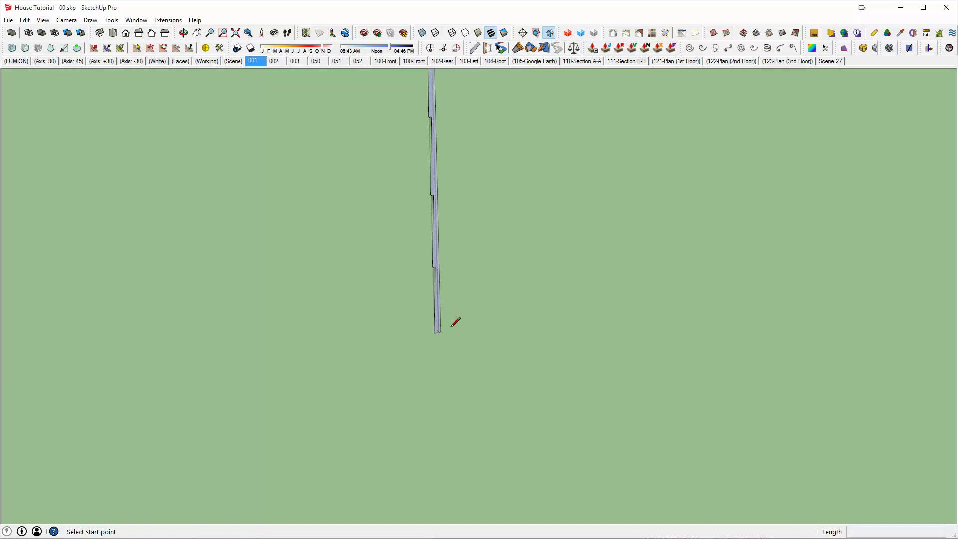
{"action": "left_click", "coordinate": [442, 333]}
{"action": "key", "text": "alt+h"}
{"action": "scroll", "coordinate": [462, 347], "scroll_direction": "down", "scroll_amount": 5}
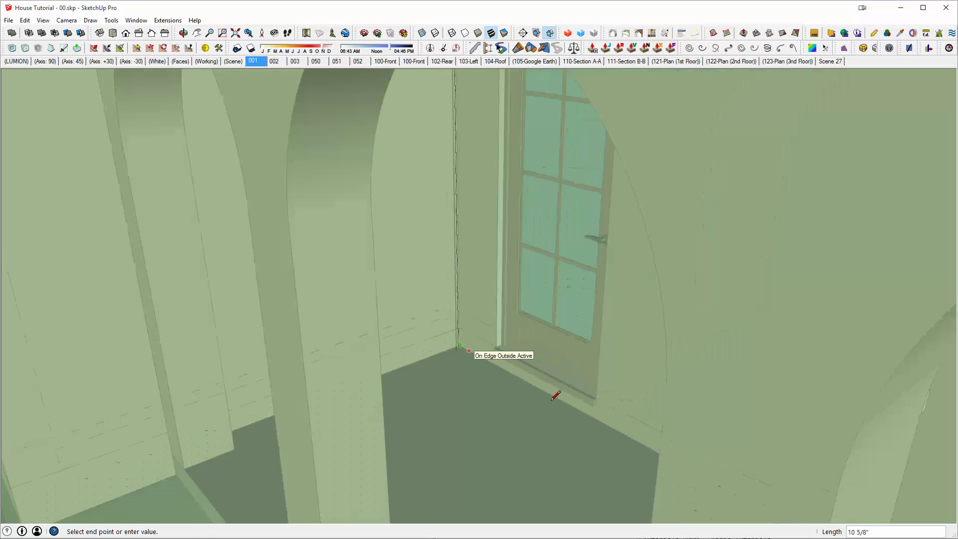
{"action": "middle_click_drag", "start_coordinate": [550, 399], "coordinate": [307, 276], "text": "shift"}
{"action": "scroll", "coordinate": [307, 277], "scroll_direction": "down", "scroll_amount": 1}
{"action": "scroll", "coordinate": [389, 327], "scroll_direction": "down", "scroll_amount": 5}
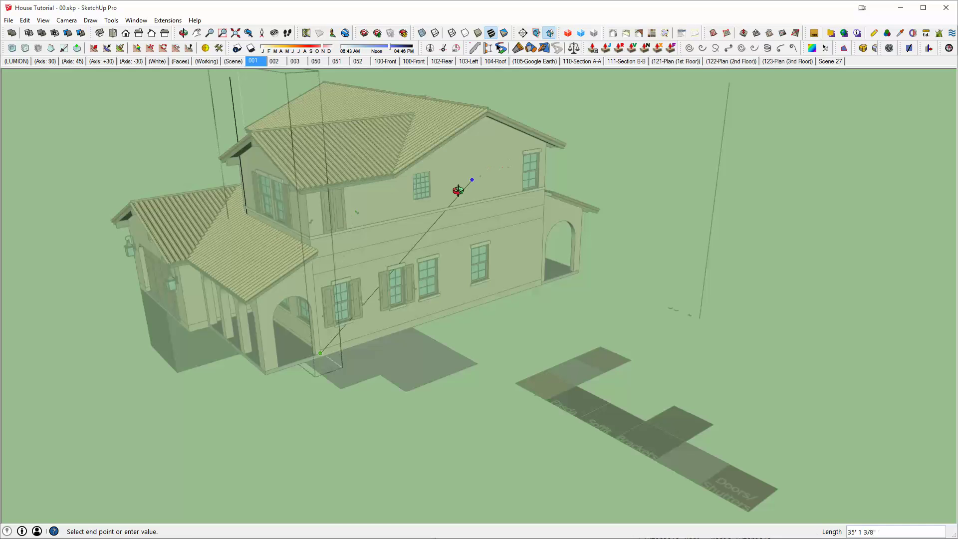
Step: Continue the path along the base of the long side wall and then along the rear porch wall
{"action": "middle_click_drag", "start_coordinate": [456, 186], "coordinate": [805, 258]}
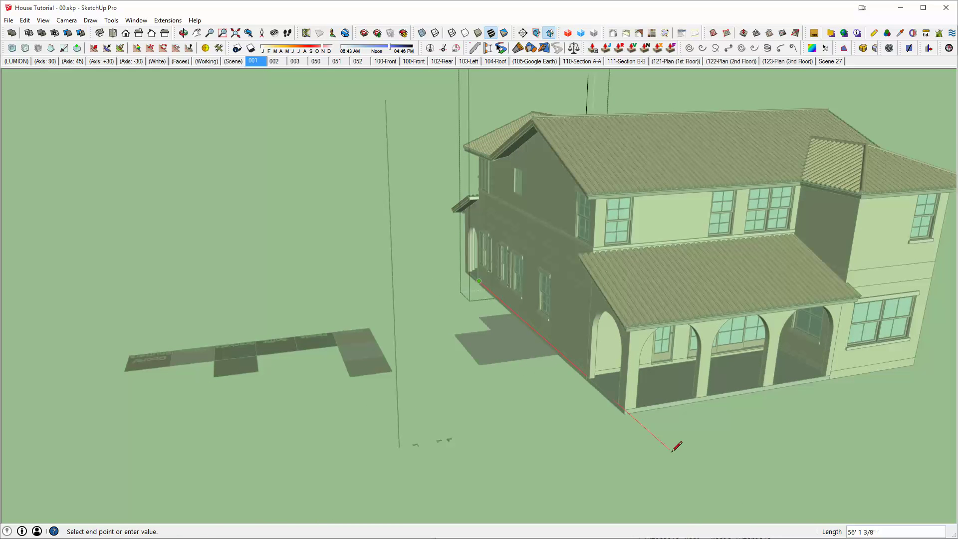
{"action": "left_click", "coordinate": [606, 331]}
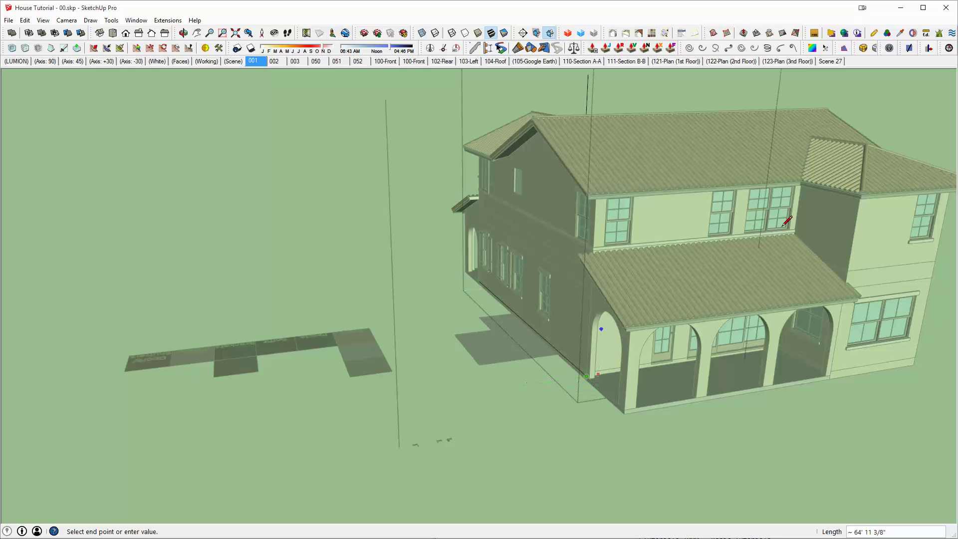
{"action": "left_click", "coordinate": [783, 260]}
Step: Select the three-segment base path and sweep the siding profile face along it with Follow Me
{"action": "middle_click_drag", "start_coordinate": [698, 300], "coordinate": [868, 324]}
{"action": "middle_click_drag", "start_coordinate": [574, 252], "coordinate": [674, 216]}
{"action": "key", "text": "space"}
{"action": "left_click_drag", "start_coordinate": [536, 201], "coordinate": [367, 422]}
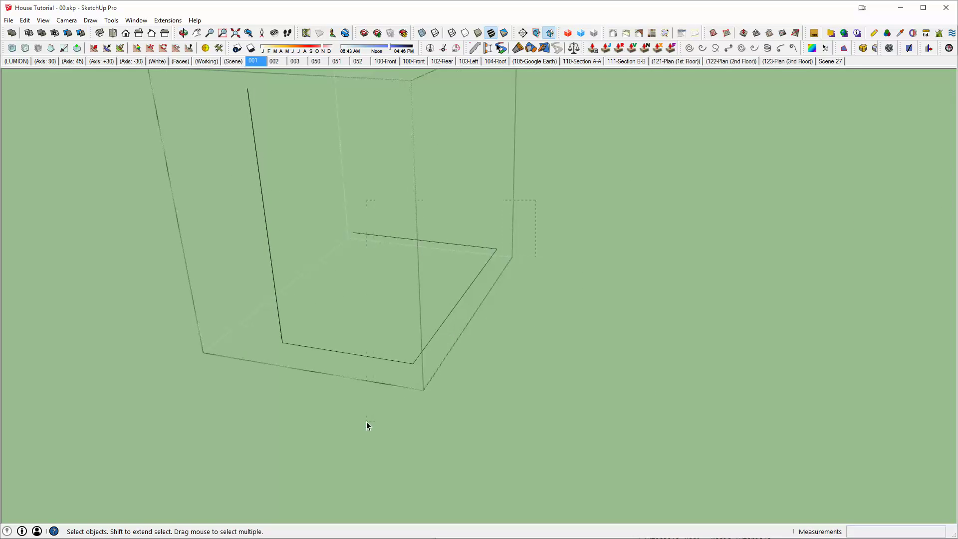
{"action": "scroll", "coordinate": [284, 342], "scroll_direction": "up", "scroll_amount": 10}
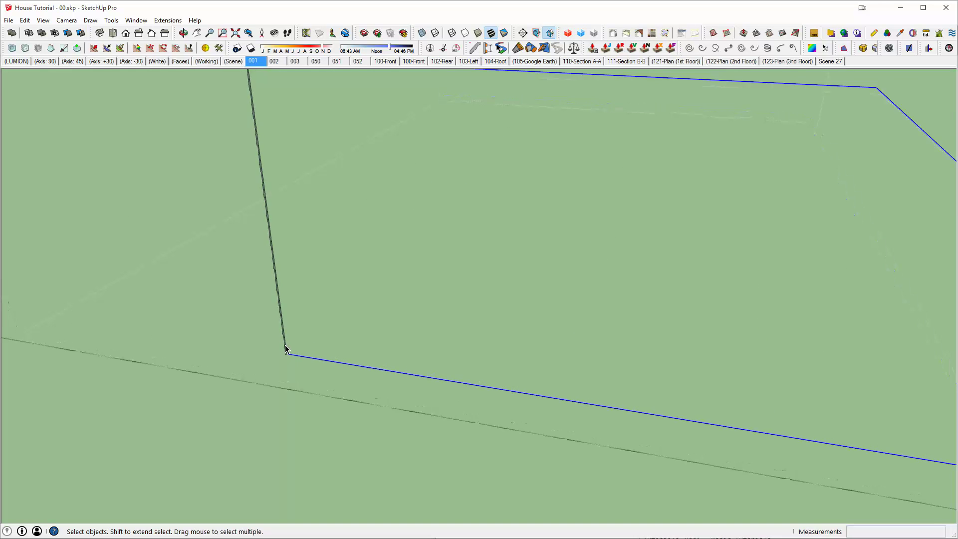
{"action": "scroll", "coordinate": [286, 350], "scroll_direction": "up", "scroll_amount": 4}
{"action": "key", "text": "p"}
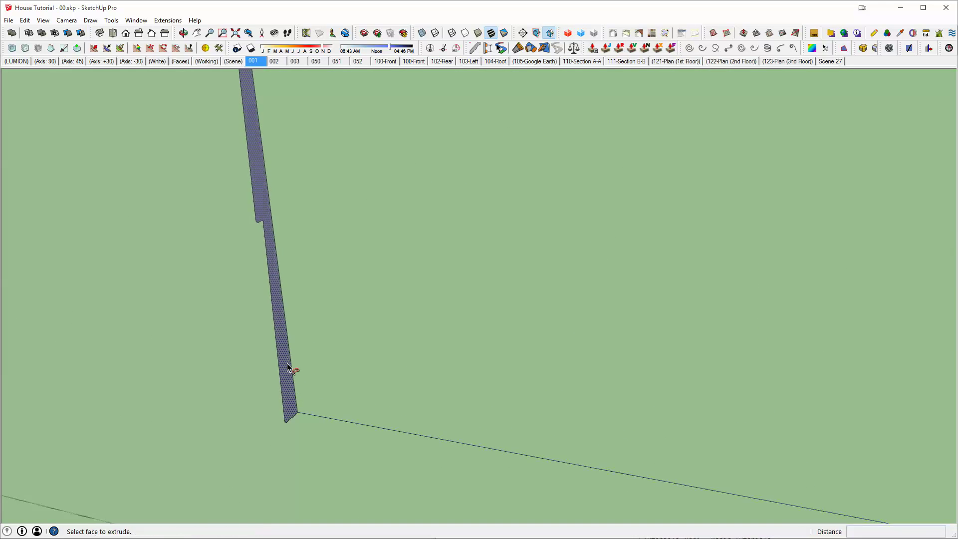
{"action": "scroll", "coordinate": [304, 360], "scroll_direction": "down", "scroll_amount": 12}
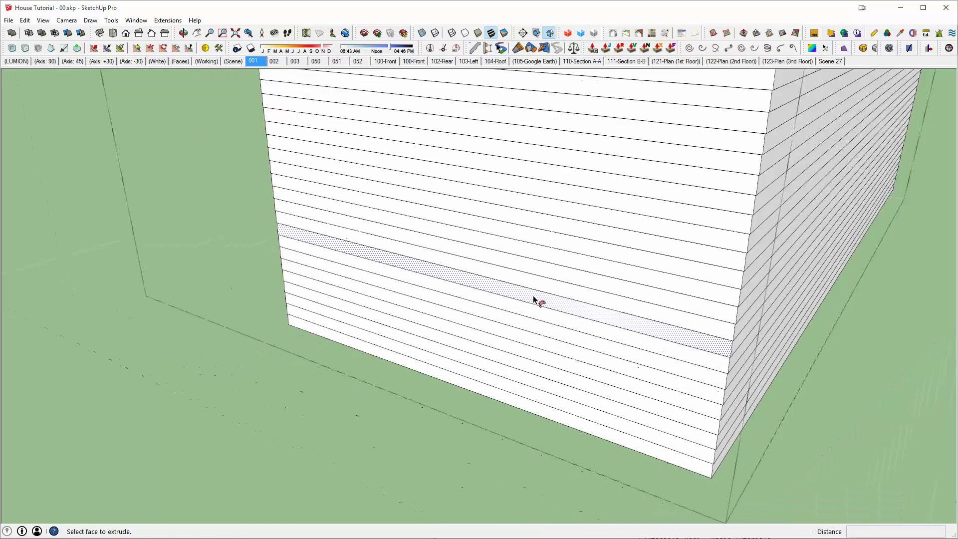
Step: Group all the swept siding geometry and hide the group
{"action": "scroll", "coordinate": [522, 373], "scroll_direction": "down", "scroll_amount": 8}
{"action": "key", "text": "space"}
{"action": "triple_click", "coordinate": [527, 262]}
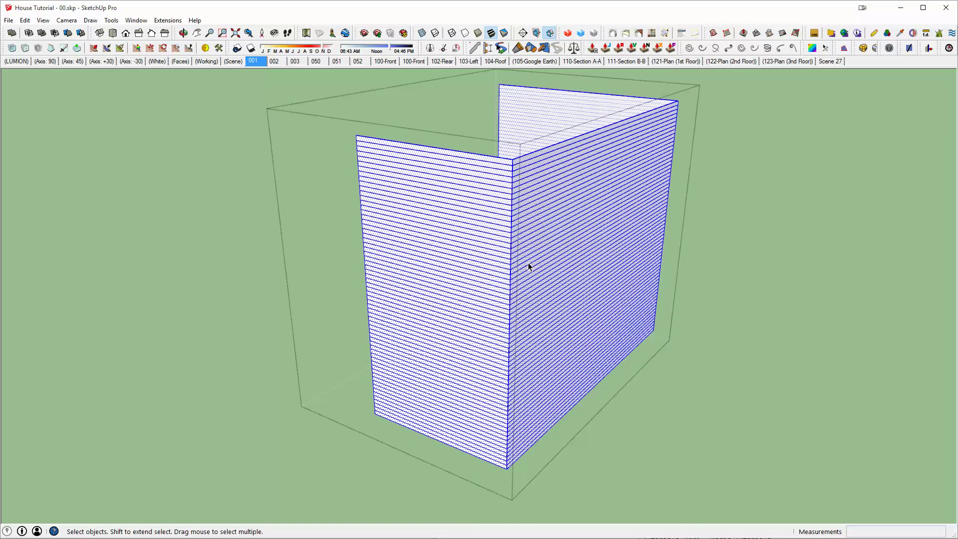
{"action": "key", "text": "ctrl+g"}
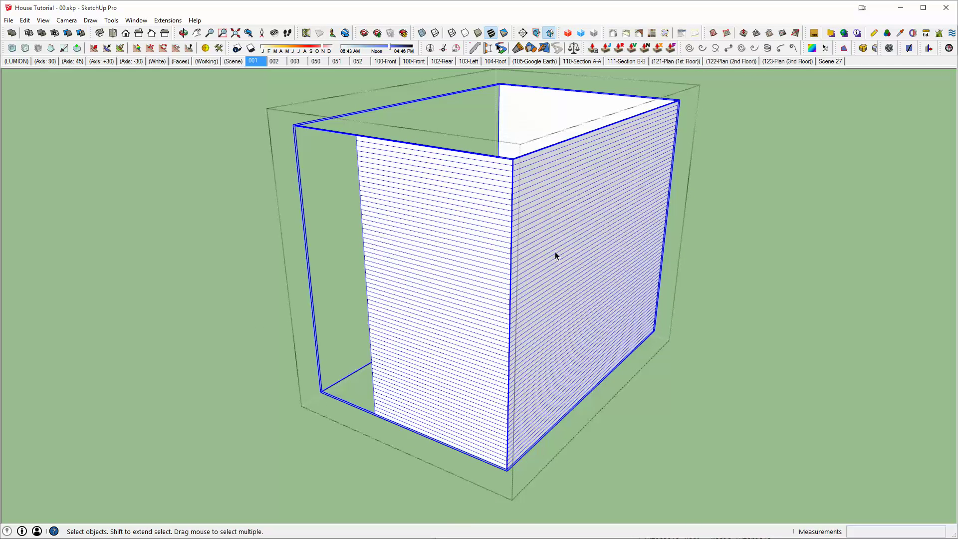
{"action": "right_click", "coordinate": [580, 209]}
{"action": "left_click", "coordinate": [616, 237]}
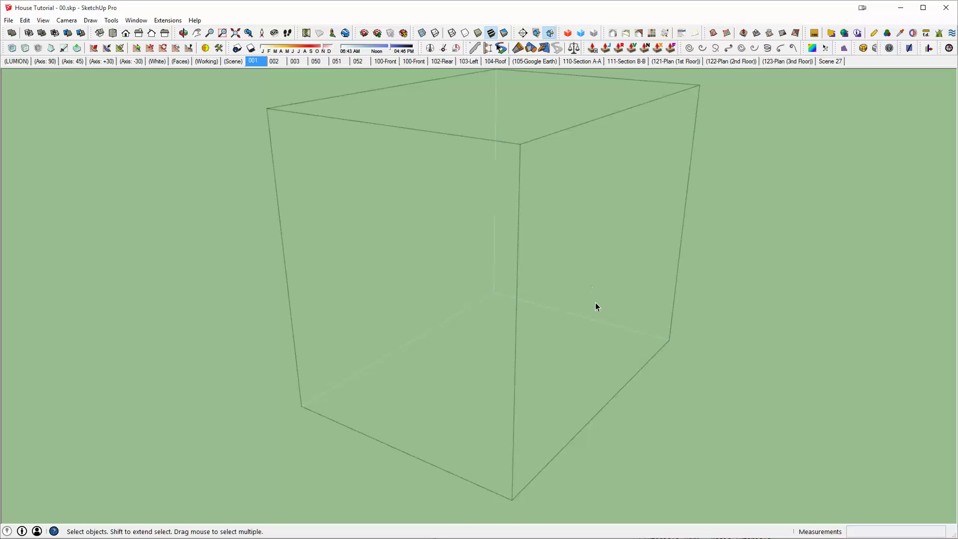
Step: Examine the windows and shutters on the house's long side wall, with siding editing closed
{"action": "middle_click_drag", "start_coordinate": [588, 304], "coordinate": [480, 332]}
{"action": "scroll", "coordinate": [459, 388], "scroll_direction": "up", "scroll_amount": 5}
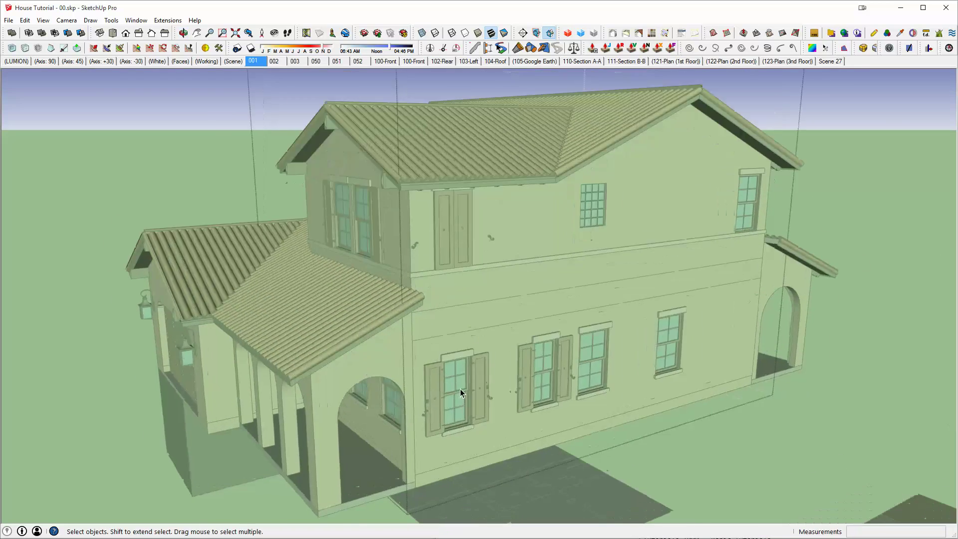
{"action": "scroll", "coordinate": [459, 388], "scroll_direction": "up", "scroll_amount": 8}
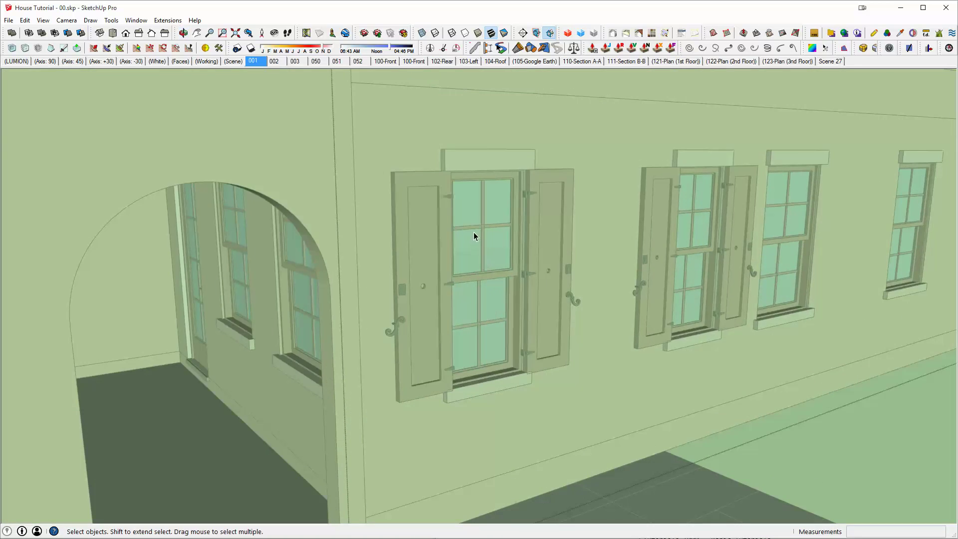
{"action": "middle_click_drag", "start_coordinate": [474, 232], "coordinate": [442, 279]}
{"action": "scroll", "coordinate": [420, 241], "scroll_direction": "down", "scroll_amount": 2}
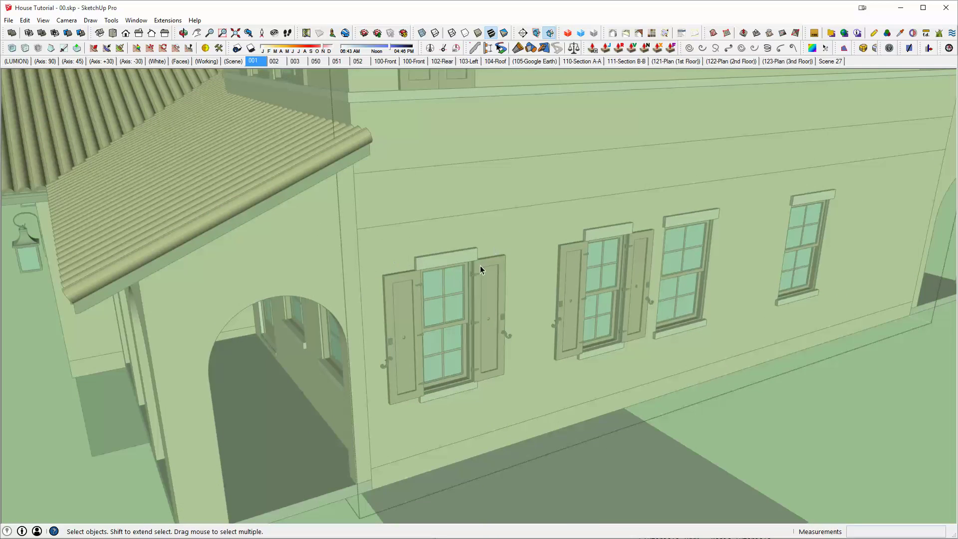
{"action": "scroll", "coordinate": [551, 286], "scroll_direction": "down", "scroll_amount": 4}
{"action": "scroll", "coordinate": [557, 282], "scroll_direction": "up", "scroll_amount": 2}
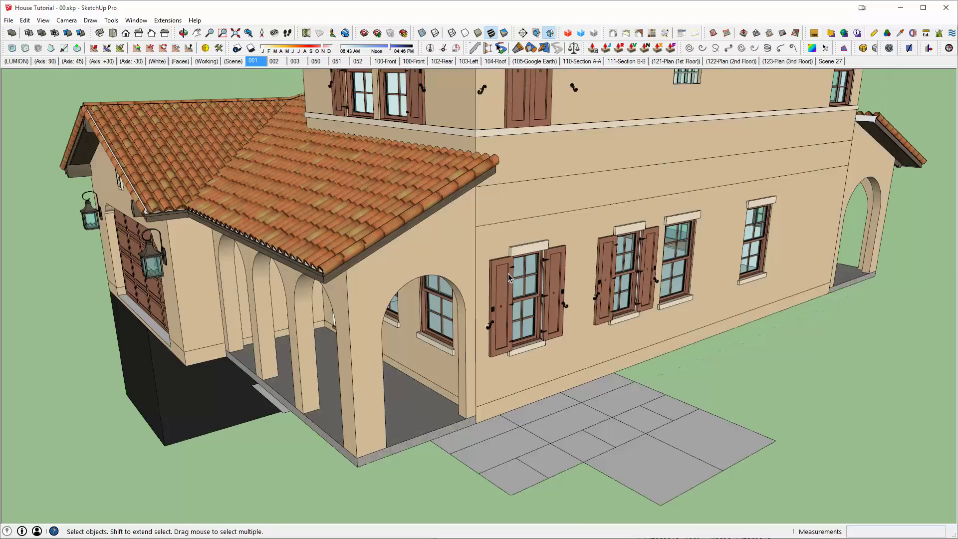
{"action": "double_click", "coordinate": [501, 283]}
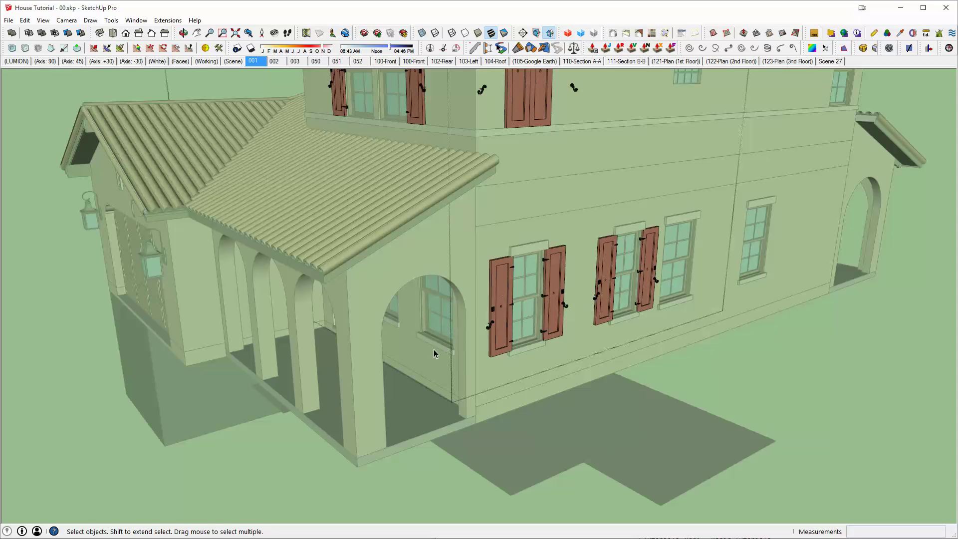
{"action": "scroll", "coordinate": [488, 280], "scroll_direction": "up", "scroll_amount": 6}
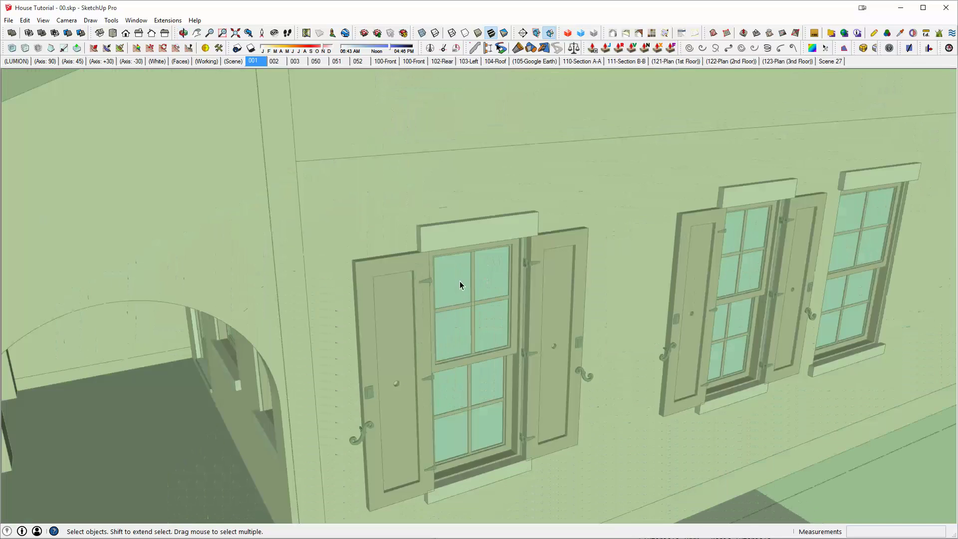
{"action": "middle_click_drag", "start_coordinate": [459, 281], "coordinate": [522, 234]}
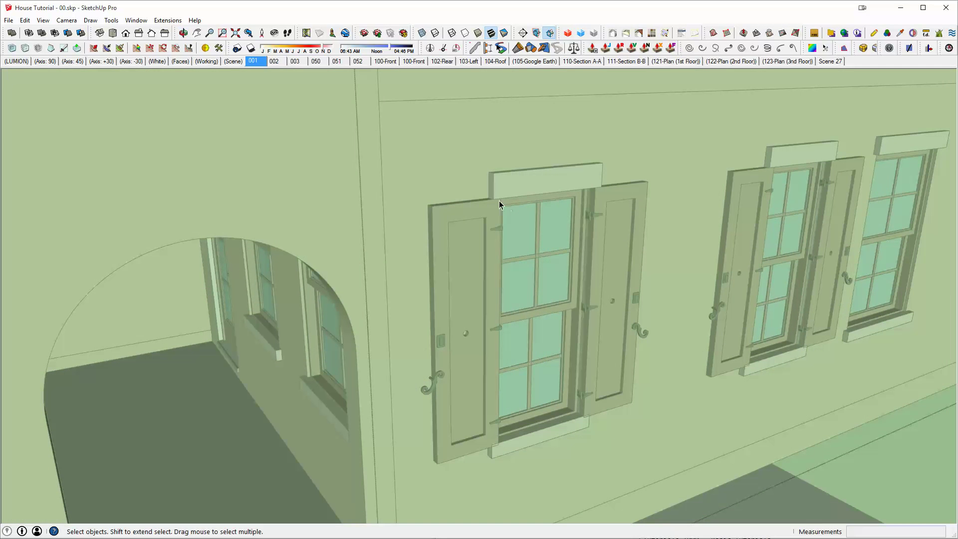
{"action": "middle_click_drag", "start_coordinate": [512, 196], "coordinate": [625, 319]}
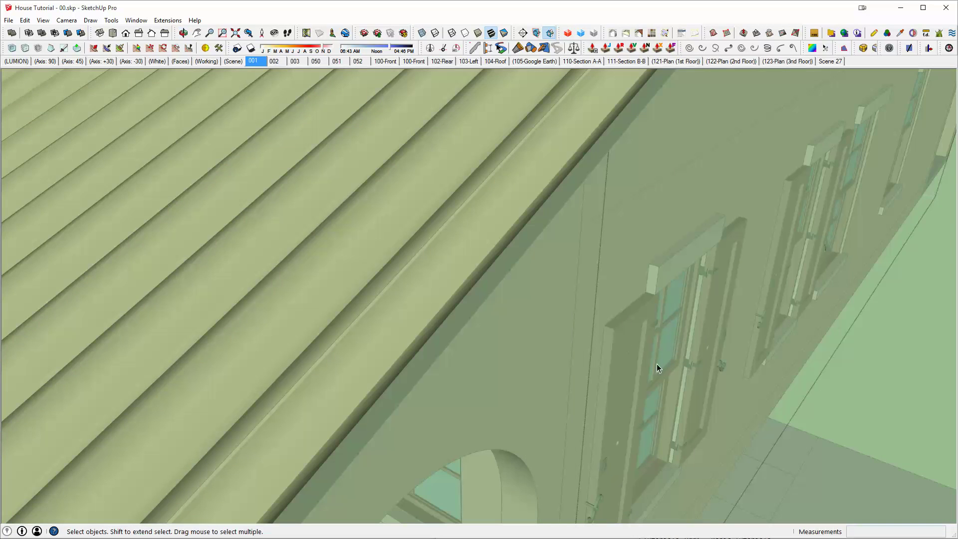
{"action": "middle_click_drag", "start_coordinate": [656, 364], "coordinate": [465, 123]}
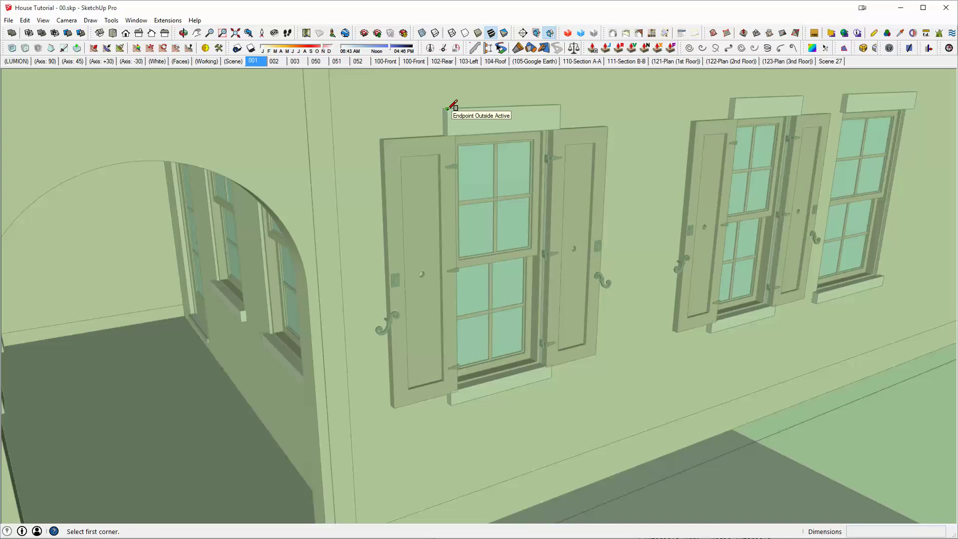
{"action": "left_click", "coordinate": [447, 109]}
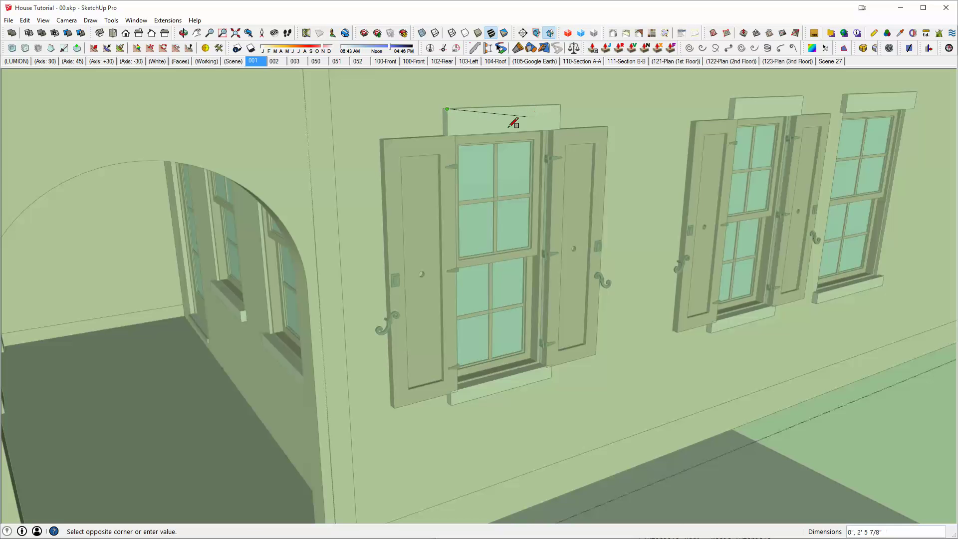
{"action": "key", "text": "space"}
{"action": "left_click", "coordinate": [430, 174]}
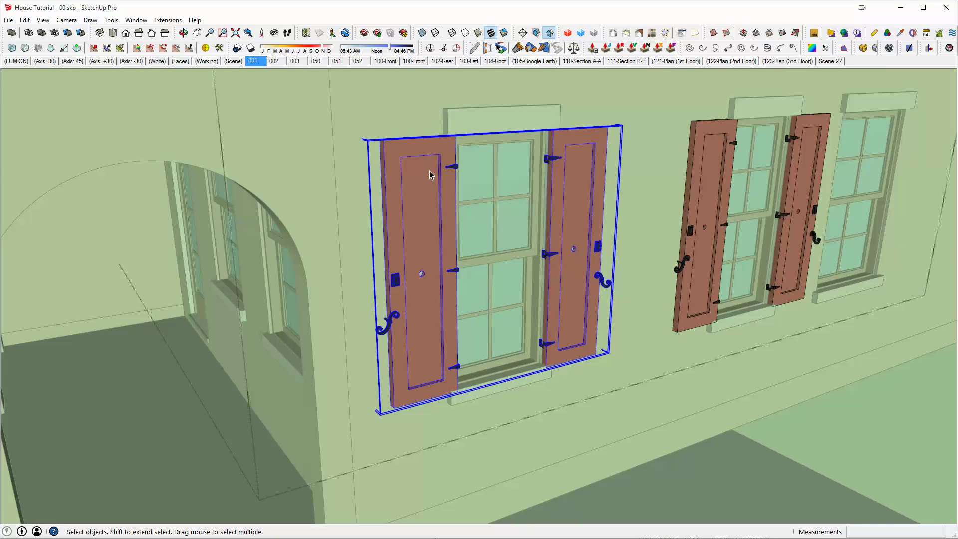
{"action": "scroll", "coordinate": [430, 175], "scroll_direction": "down", "scroll_amount": 2}
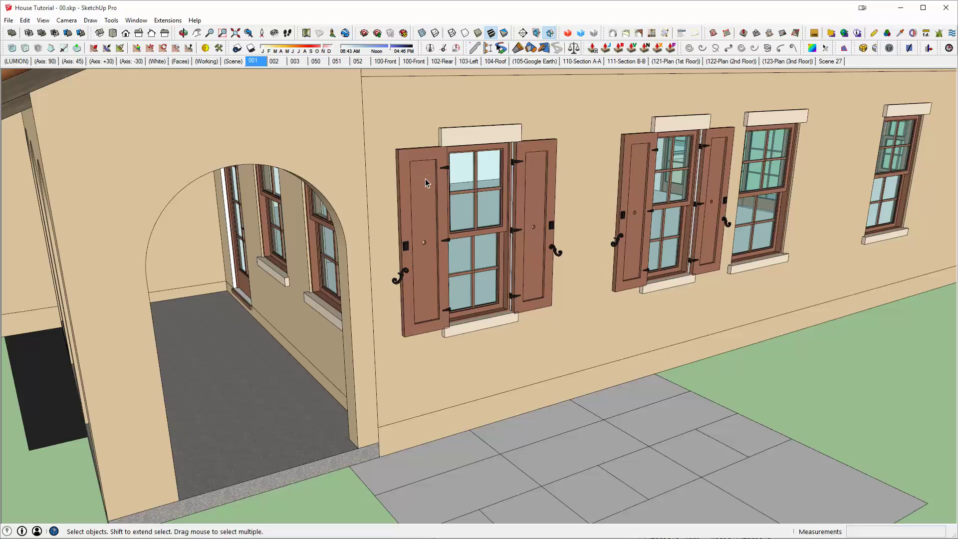
{"action": "right_click", "coordinate": [427, 180]}
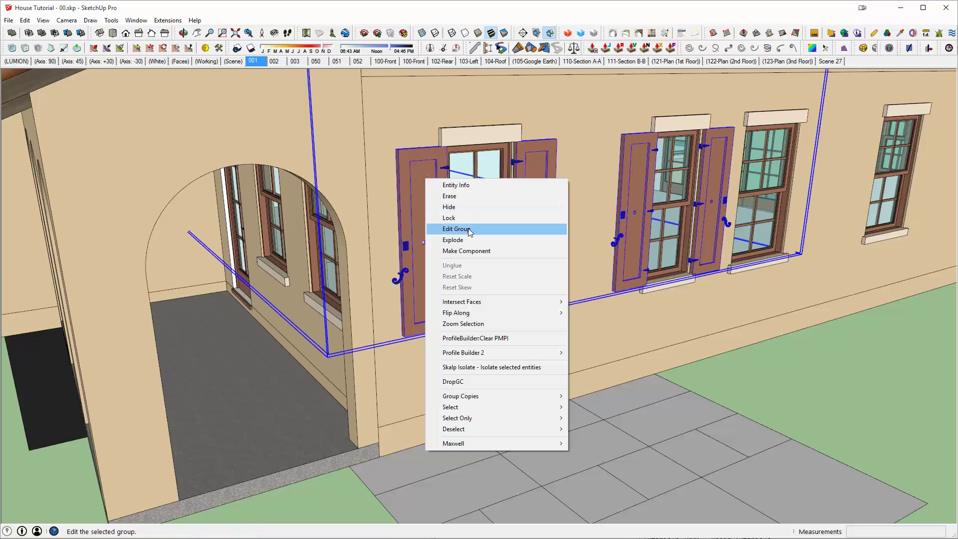
{"action": "left_click", "coordinate": [448, 206]}
{"action": "middle_click_drag", "start_coordinate": [557, 200], "coordinate": [372, 195]}
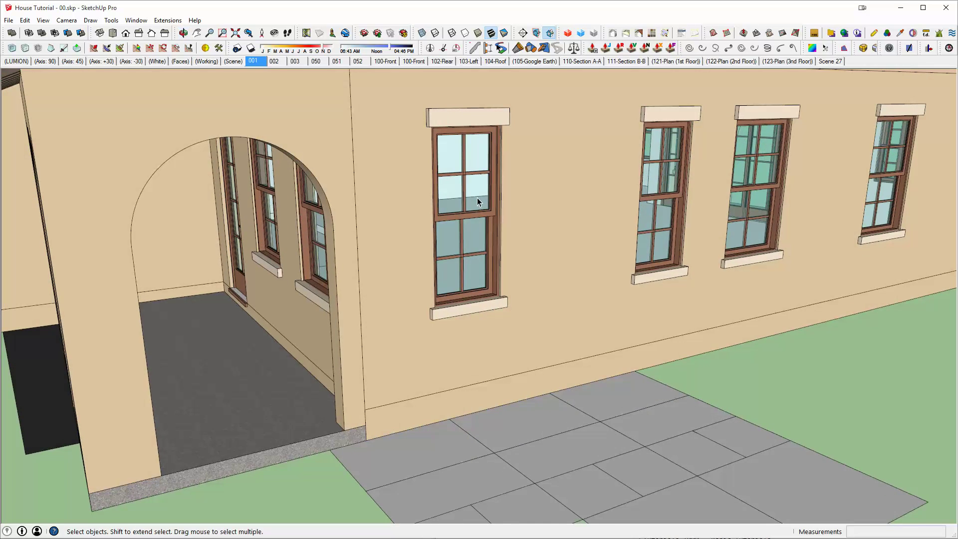
{"action": "middle_click_drag", "start_coordinate": [477, 198], "coordinate": [373, 293]}
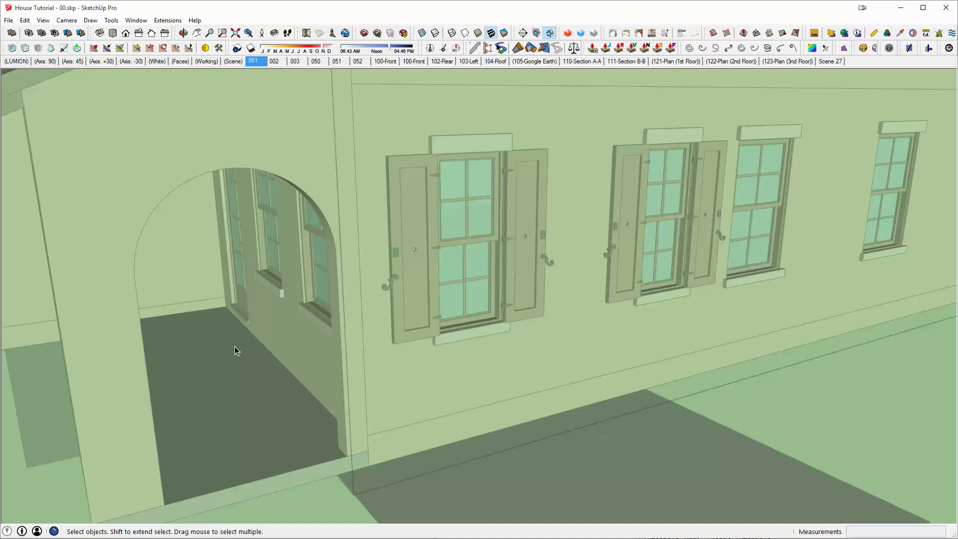
Step: Draw a short line on the ground near the porch inside the siding group
{"action": "key", "text": "l"}
{"action": "left_click", "coordinate": [213, 352]}
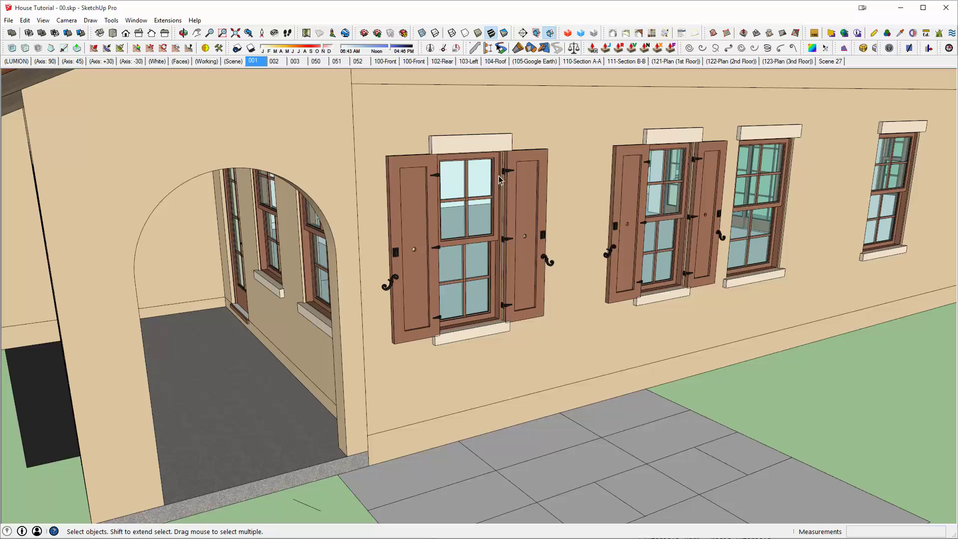
Step: Hide the shutters group with siding editing closed, and hide the swept siding inside the siding group
{"action": "left_click", "coordinate": [428, 165]}
{"action": "right_click", "coordinate": [416, 177]}
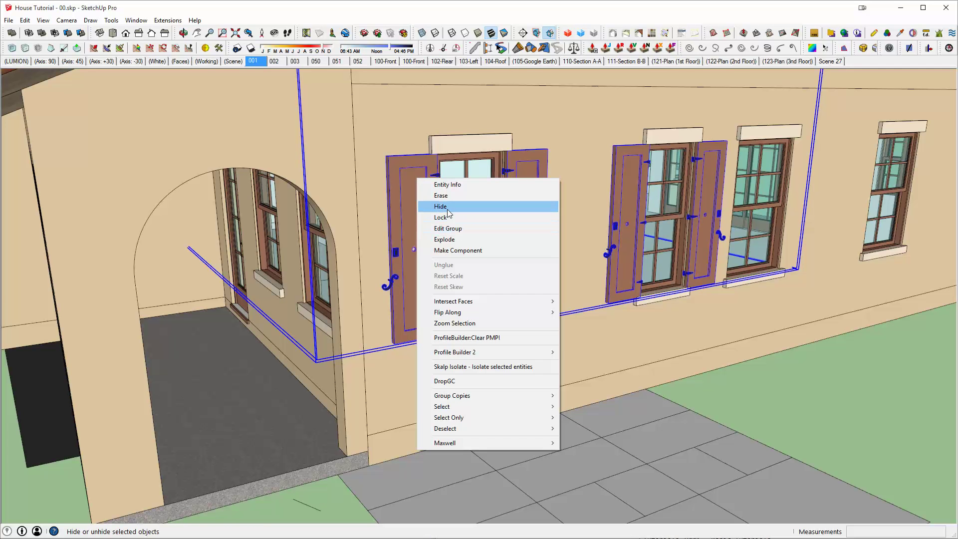
{"action": "left_click", "coordinate": [426, 207]}
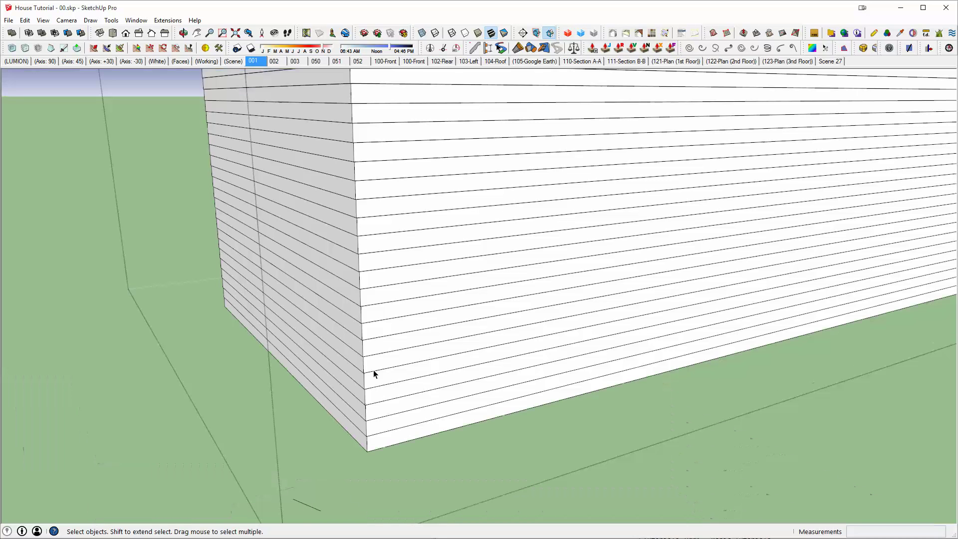
{"action": "right_click", "coordinate": [373, 369]}
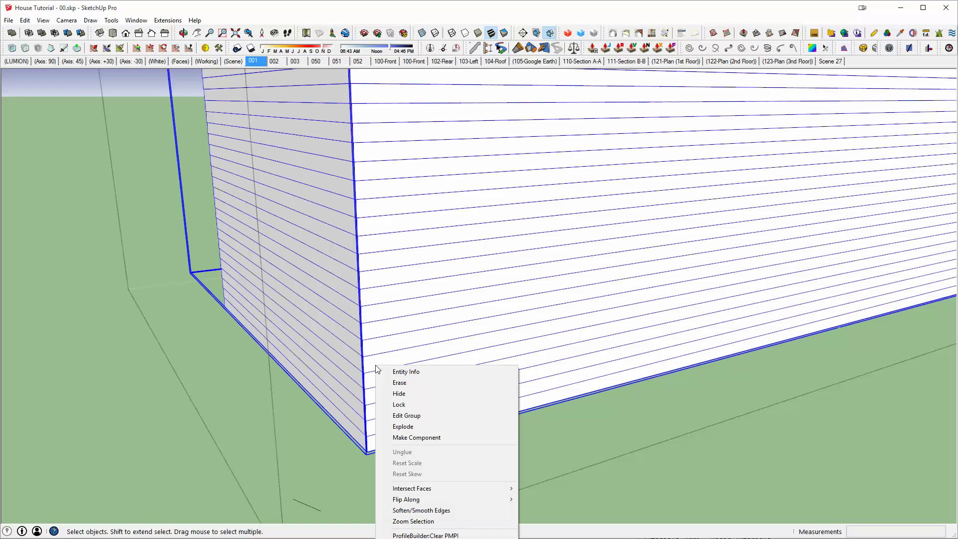
{"action": "left_click", "coordinate": [402, 393]}
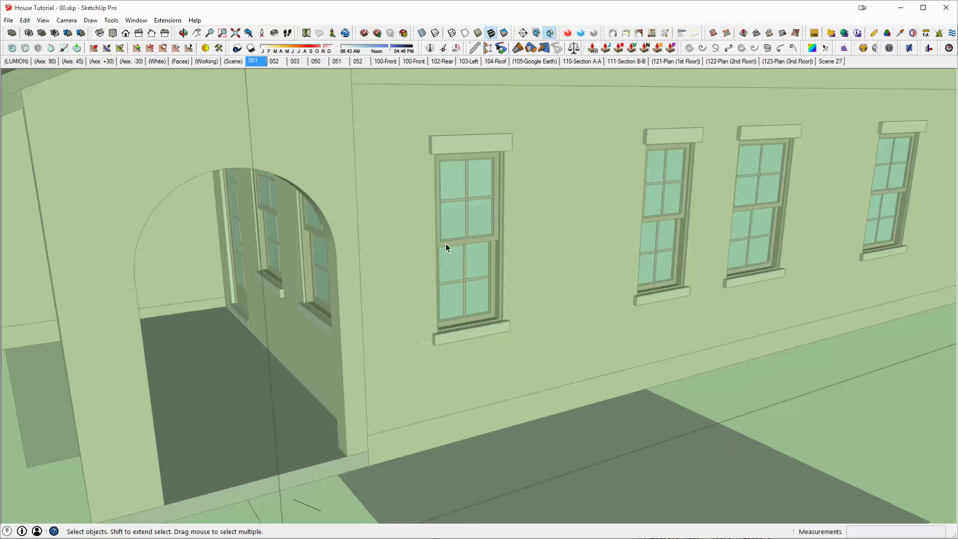
Step: Draw a rectangle over the opening of the window nearest the porch, from the sill up to the head trim
{"action": "key", "text": "r"}
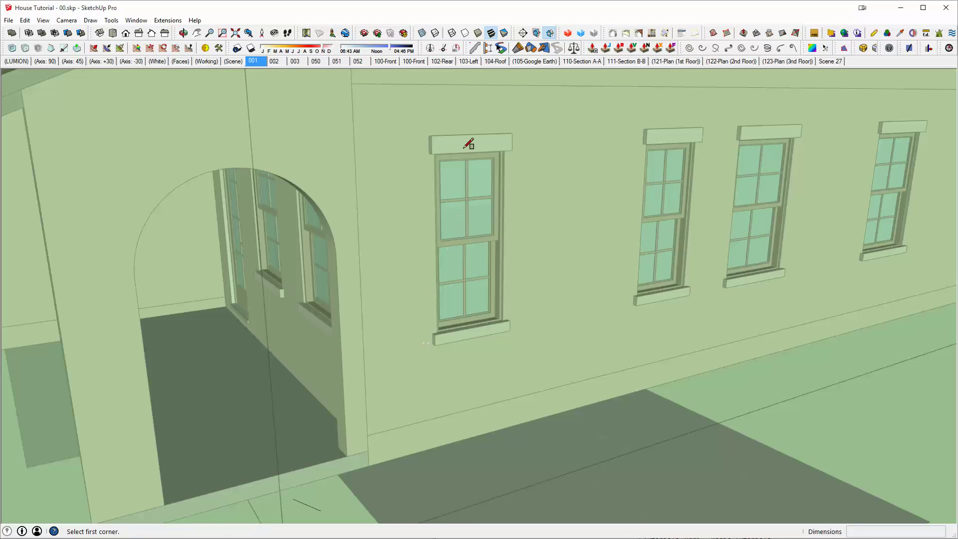
{"action": "left_click", "coordinate": [431, 135]}
{"action": "key", "text": "Escape"}
{"action": "scroll", "coordinate": [503, 318], "scroll_direction": "up", "scroll_amount": 6}
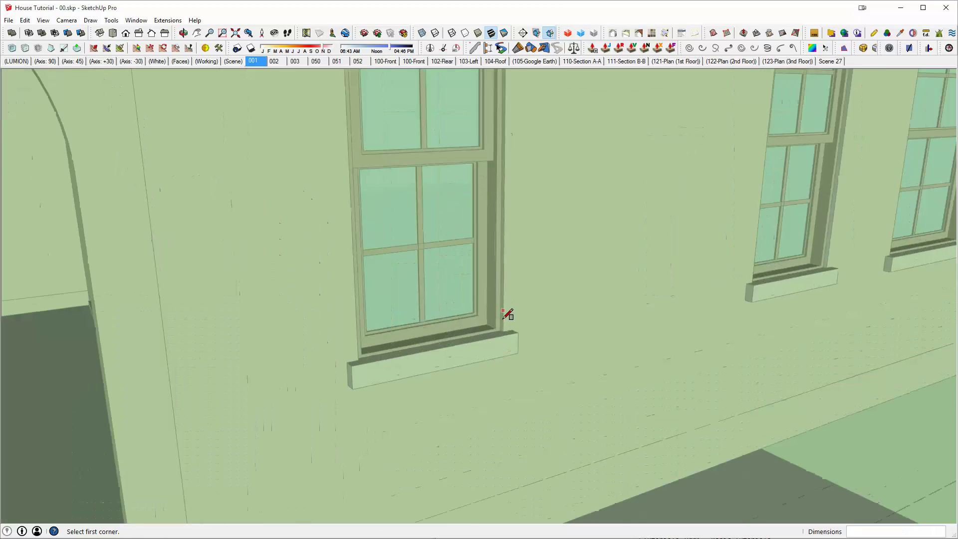
{"action": "left_click", "coordinate": [503, 337]}
{"action": "scroll", "coordinate": [504, 261], "scroll_direction": "down", "scroll_amount": 4}
{"action": "middle_click_drag", "start_coordinate": [508, 261], "coordinate": [485, 264], "text": "shift"}
{"action": "scroll", "coordinate": [476, 236], "scroll_direction": "up", "scroll_amount": 1}
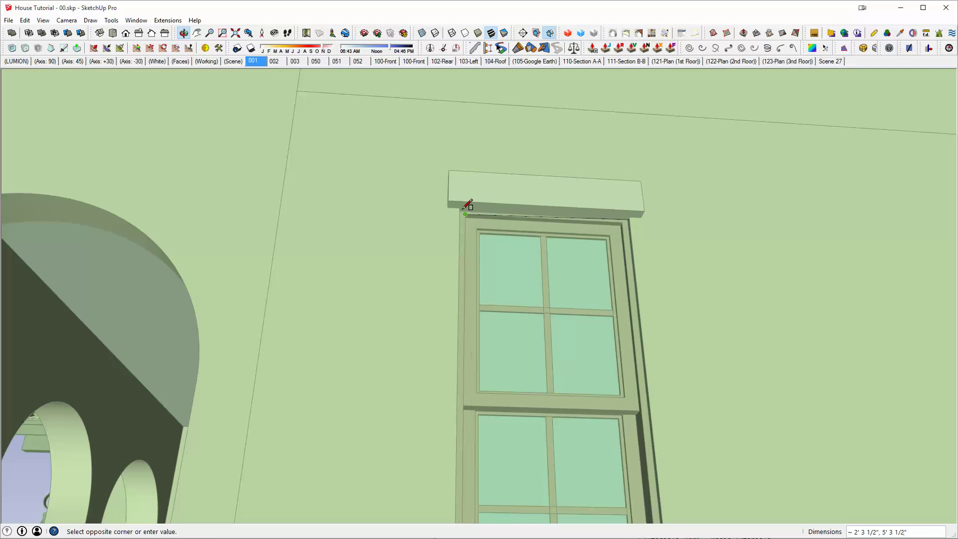
{"action": "left_click", "coordinate": [459, 207]}
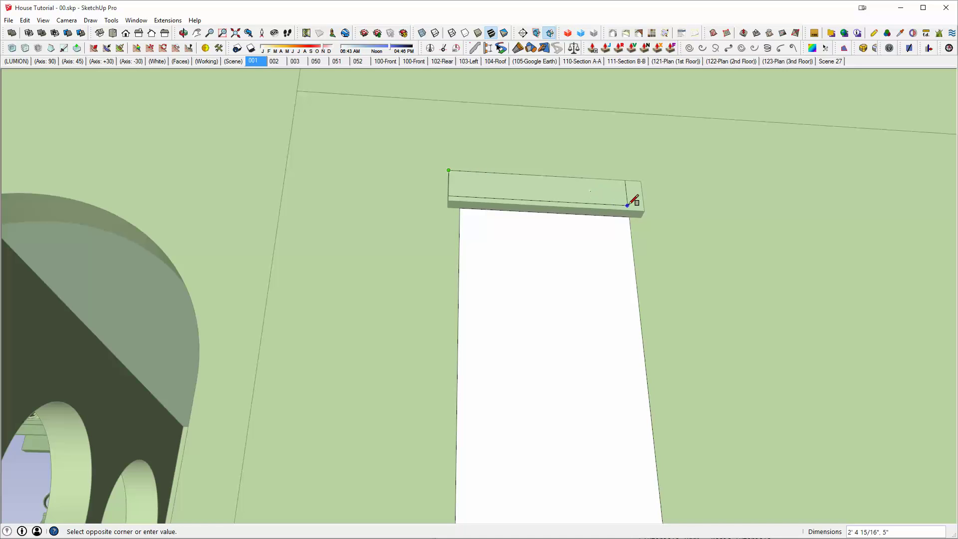
Step: Draw one rectangle over the same window's head trim and a 2' 8 1/2" by 4" rectangle over its sill
{"action": "left_click", "coordinate": [644, 209]}
{"action": "middle_click_drag", "start_coordinate": [646, 214], "coordinate": [559, 379]}
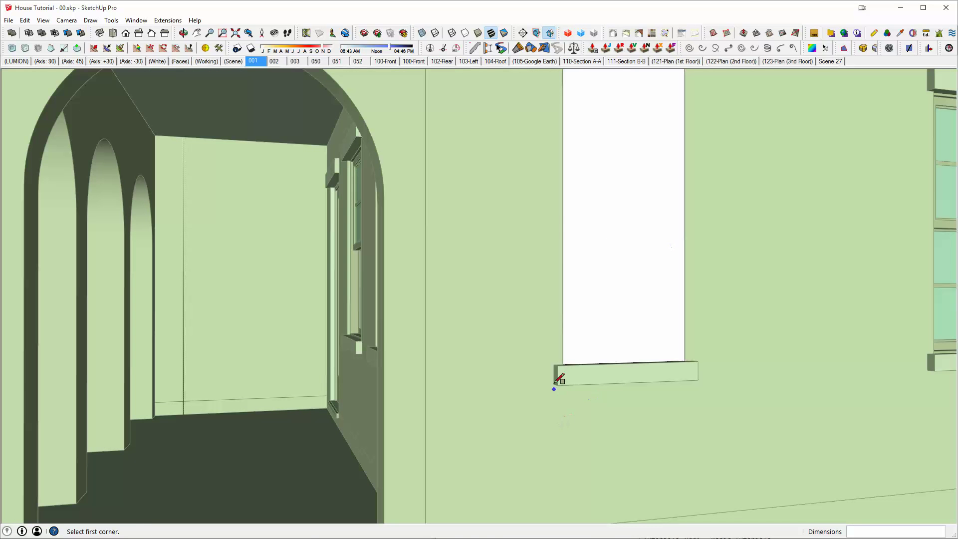
{"action": "left_click", "coordinate": [557, 366]}
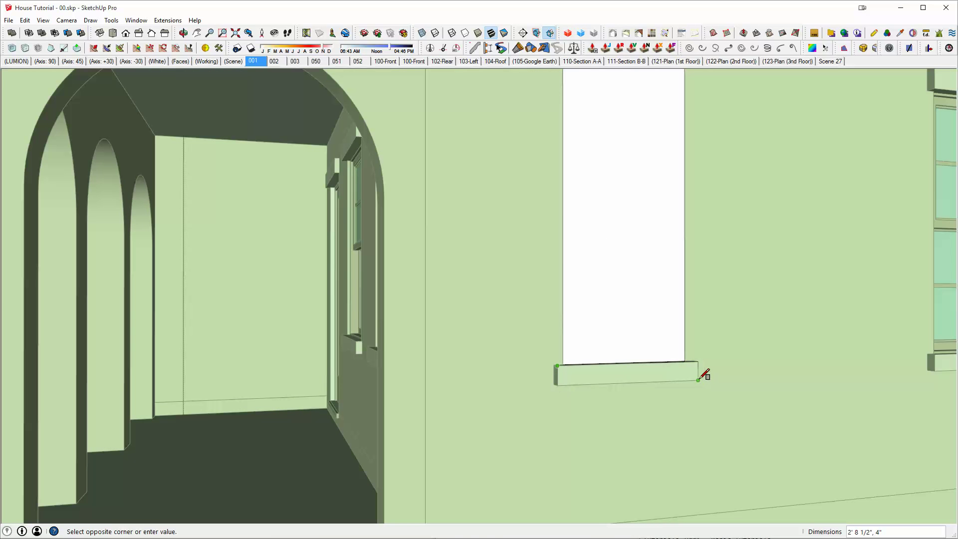
{"action": "middle_click_drag", "start_coordinate": [677, 335], "coordinate": [717, 214]}
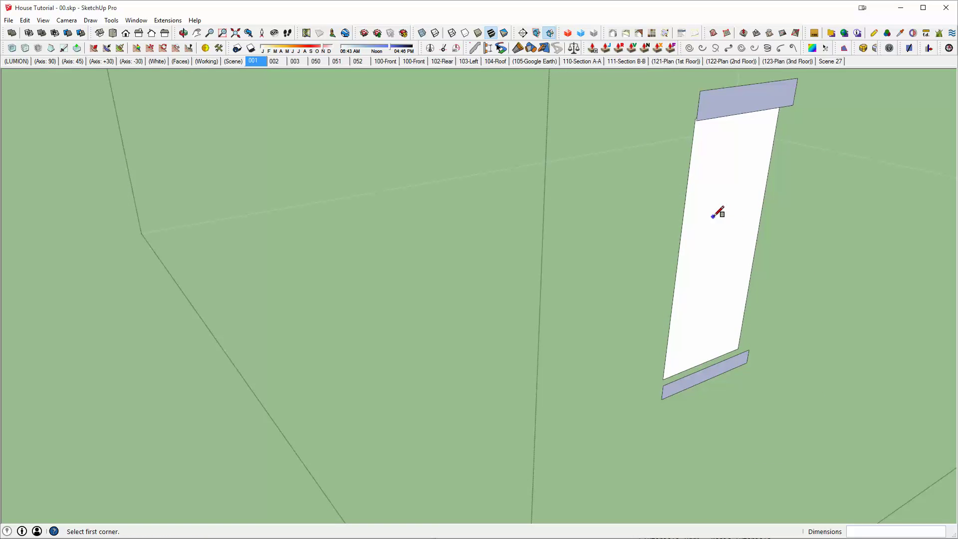
Step: Move the opening rectangle into the plane of the trim rectangles and erase the dividing edges to form a single window-outline face
{"action": "key", "text": "m"}
{"action": "left_click", "coordinate": [709, 218]}
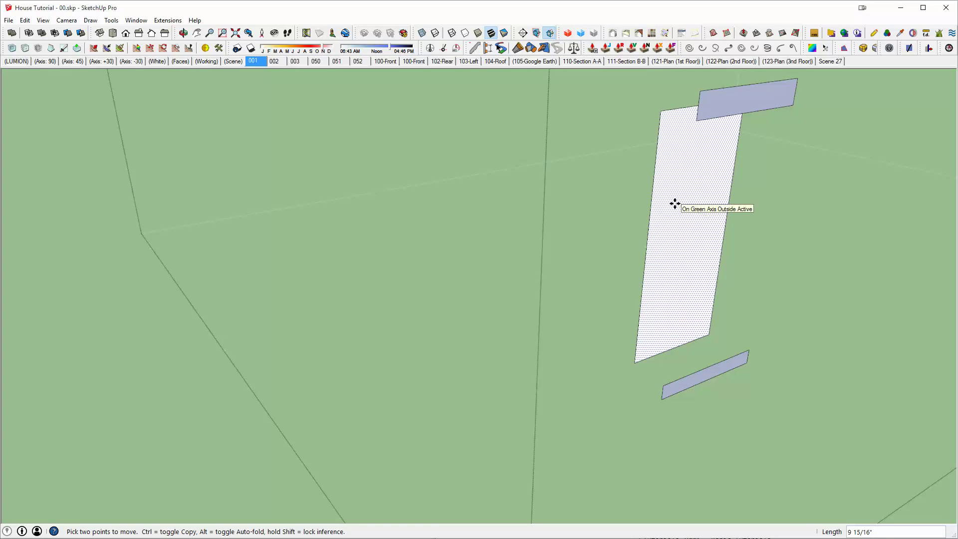
{"action": "key", "text": "space"}
{"action": "left_click", "coordinate": [718, 111]}
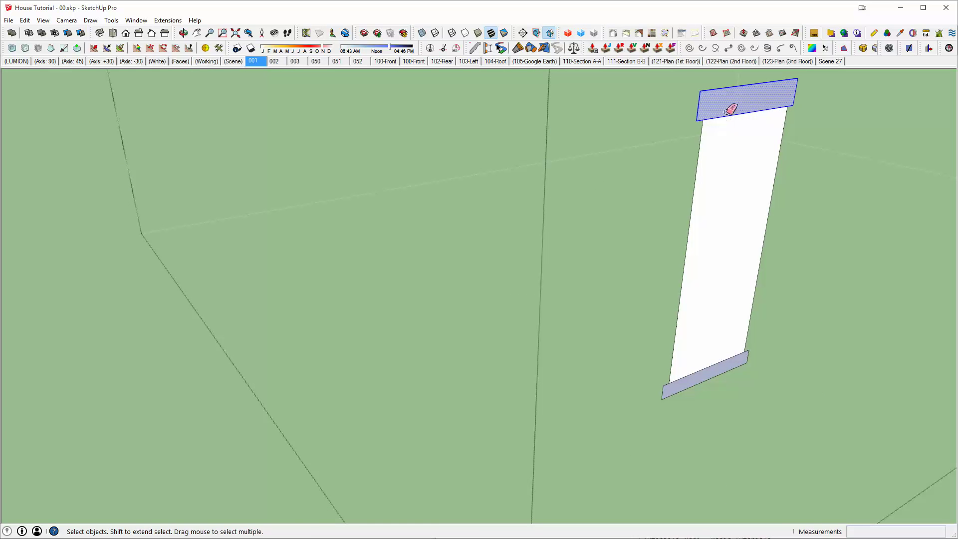
{"action": "key", "text": "e"}
{"action": "left_click_drag", "start_coordinate": [726, 111], "coordinate": [734, 204]}
{"action": "key", "text": "space"}
{"action": "left_click", "coordinate": [700, 327]}
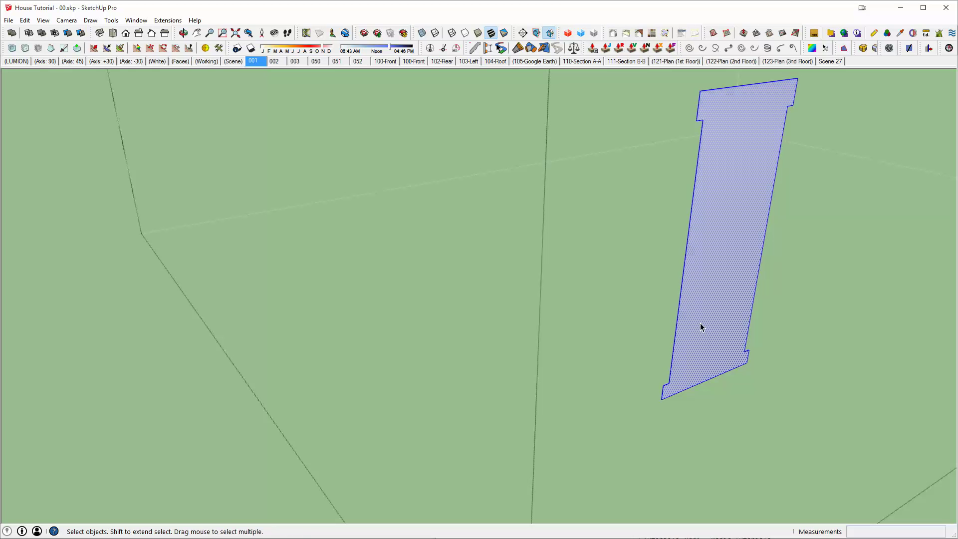
Step: Try extruding the window-outline face with Push/Pull and undo the extrusion
{"action": "key", "text": "p"}
{"action": "left_click_drag", "start_coordinate": [702, 334], "coordinate": [701, 287]}
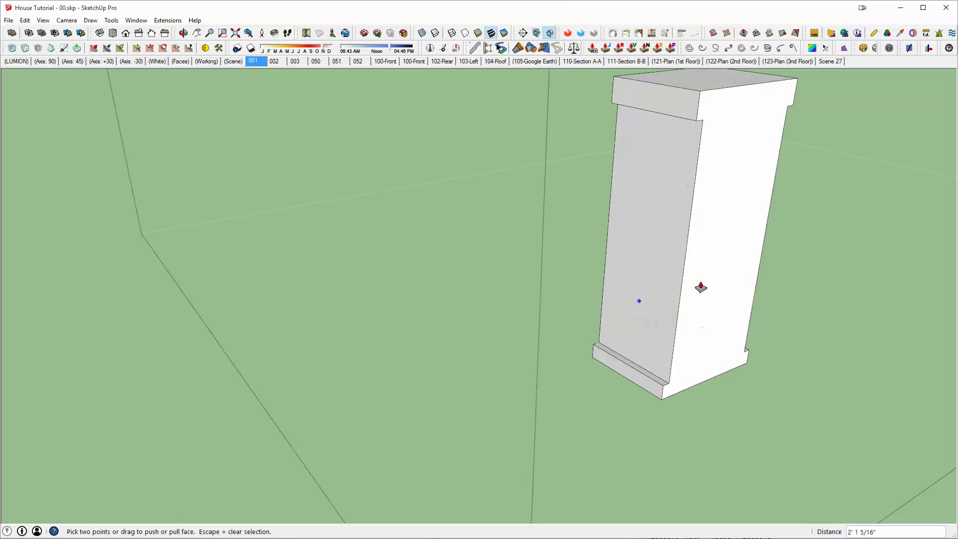
{"action": "left_click", "coordinate": [710, 260]}
{"action": "key", "text": "ctrl+z"}
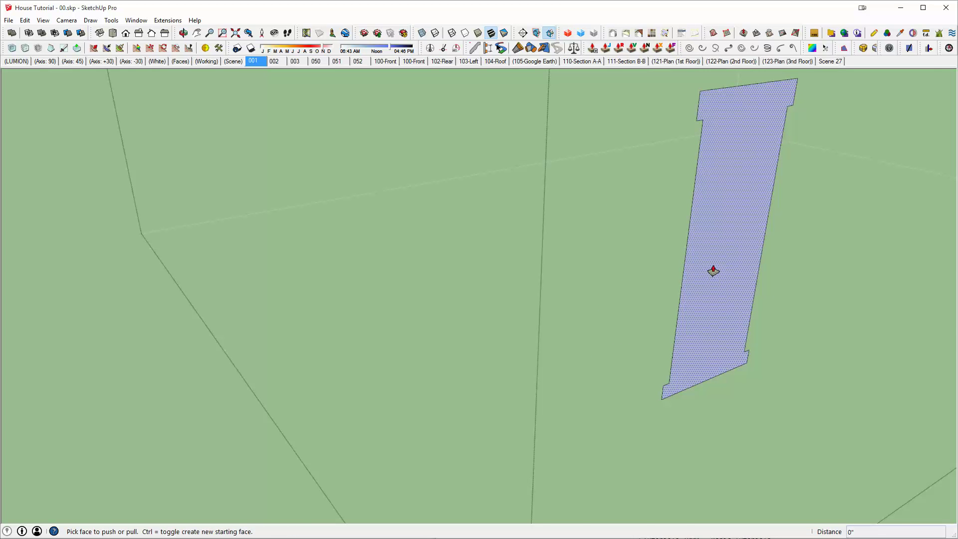
{"action": "key", "text": "space"}
{"action": "key", "text": "Escape"}
Step: Copy the window-outline face 8' 2" along the wall onto the second window, and 4' 8 3/4" further onto the third
{"action": "left_click", "coordinate": [718, 235]}
{"action": "scroll", "coordinate": [725, 222], "scroll_direction": "down", "scroll_amount": 2}
{"action": "middle_click_drag", "start_coordinate": [725, 223], "coordinate": [618, 253]}
{"action": "double_click", "coordinate": [618, 253]}
{"action": "scroll", "coordinate": [617, 253], "scroll_direction": "up", "scroll_amount": 2}
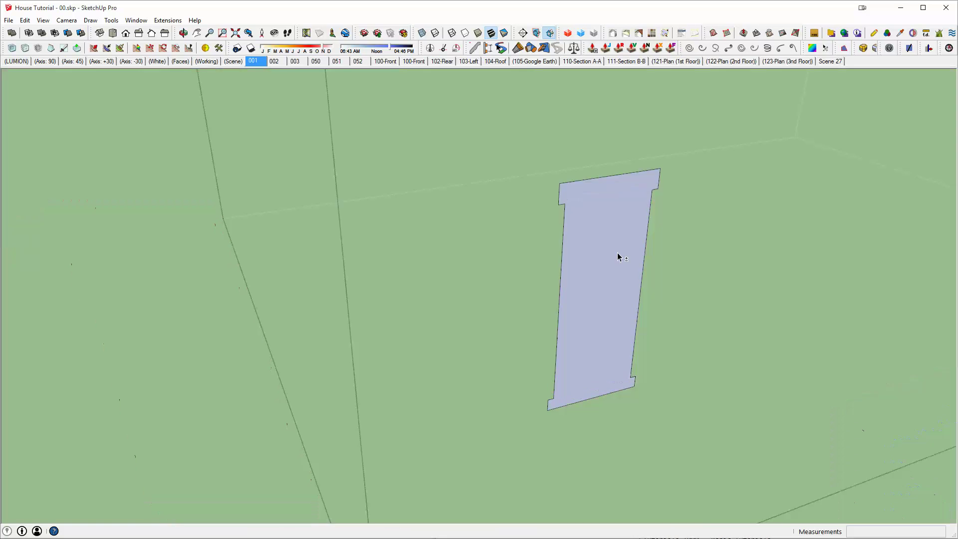
{"action": "scroll", "coordinate": [617, 253], "scroll_direction": "down", "scroll_amount": 3}
{"action": "left_click", "coordinate": [617, 253]}
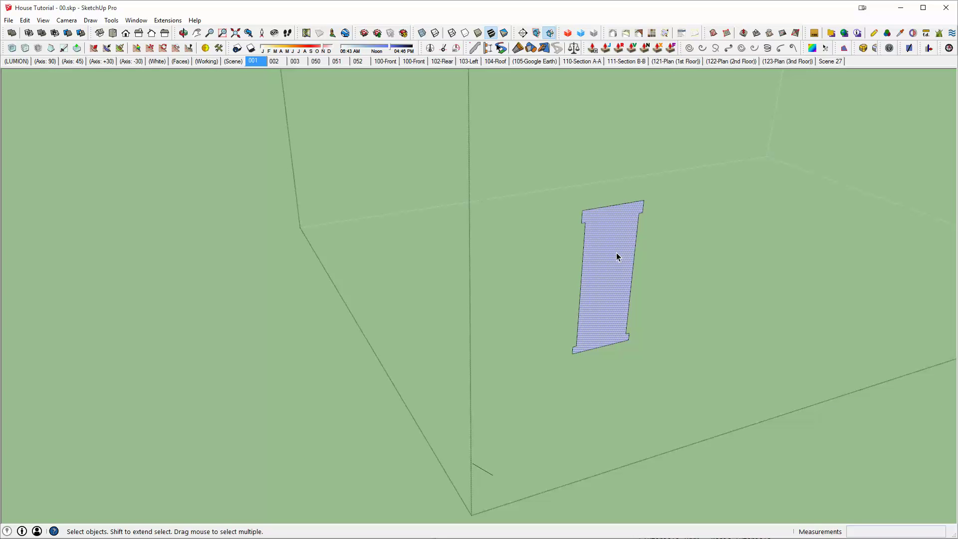
{"action": "key", "text": "m"}
{"action": "left_click", "coordinate": [581, 209]}
{"action": "key", "text": "ctrl"}
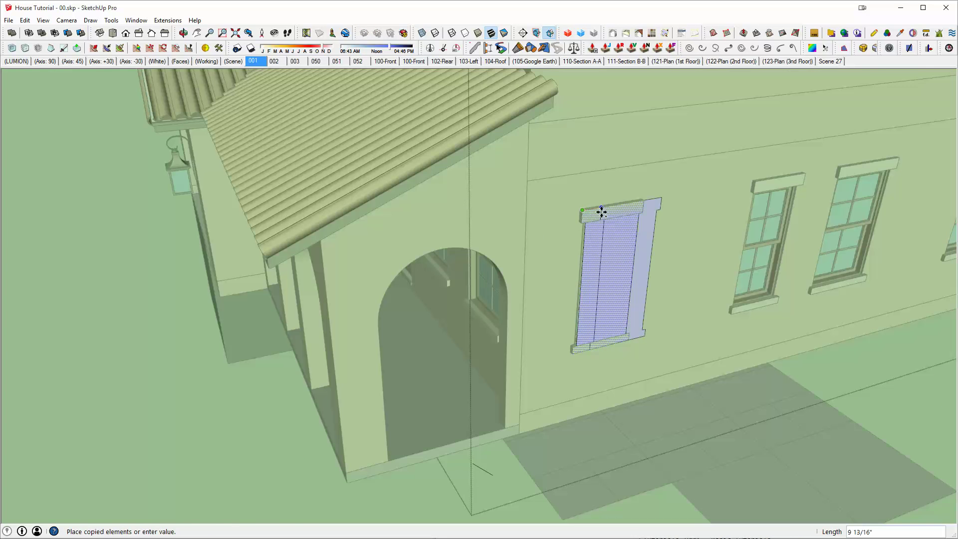
{"action": "scroll", "coordinate": [509, 269], "scroll_direction": "up", "scroll_amount": 4}
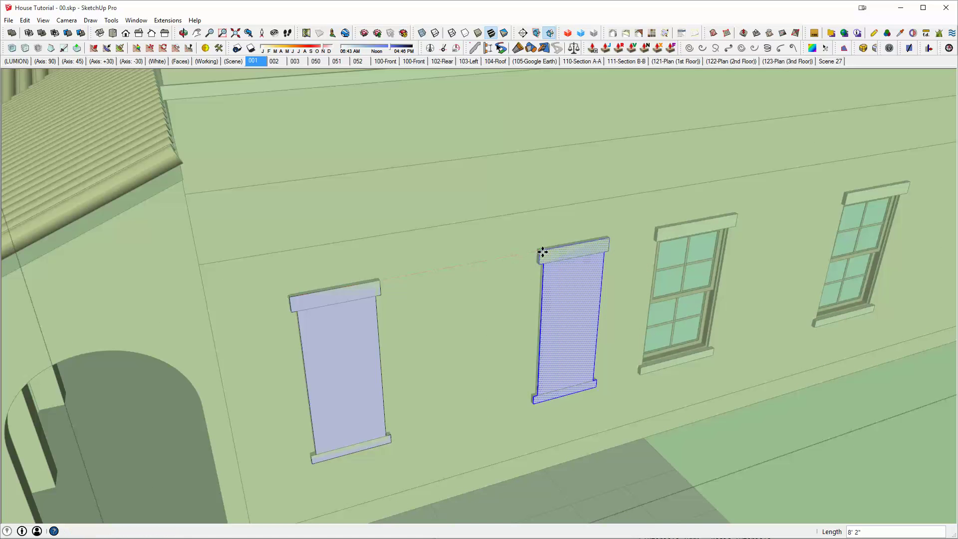
{"action": "left_click", "coordinate": [539, 250]}
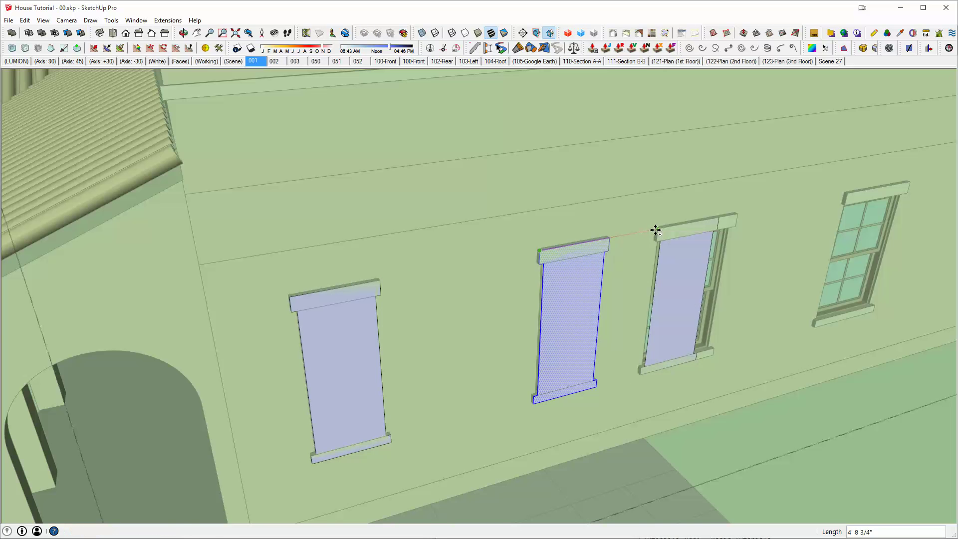
{"action": "left_click", "coordinate": [655, 230]}
Step: Move the third outline face's far side edges outward to match the full width of that window's trim
{"action": "middle_click_drag", "start_coordinate": [655, 230], "coordinate": [477, 110]}
{"action": "key", "text": "space"}
{"action": "key", "text": "Escape"}
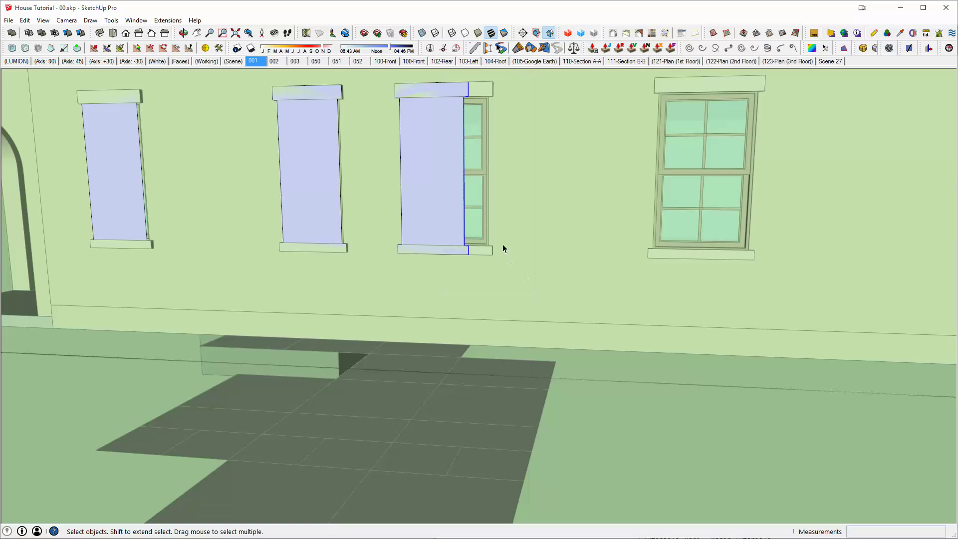
{"action": "key", "text": "m"}
{"action": "left_click", "coordinate": [469, 255]}
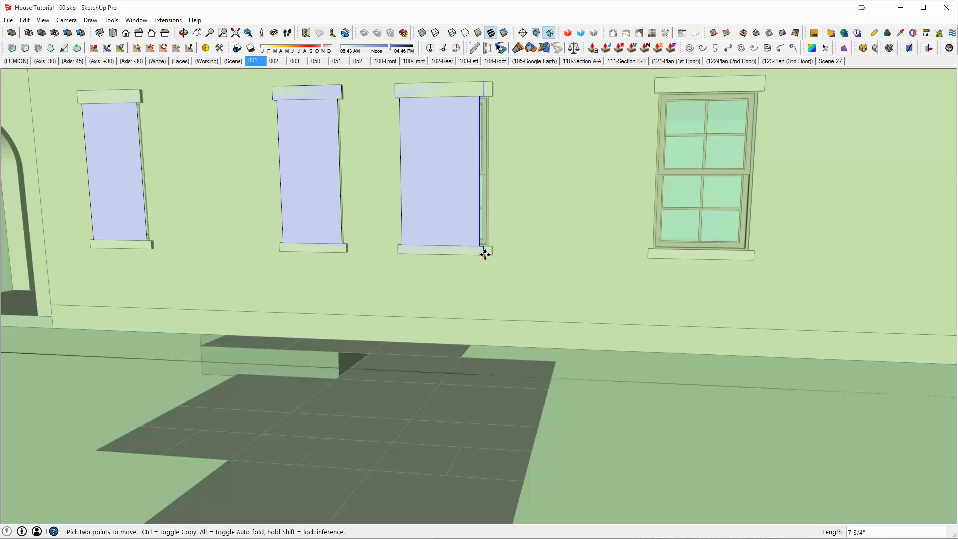
{"action": "left_click", "coordinate": [489, 253]}
{"action": "key", "text": "space"}
Step: Copy the widened outline face 9' 2" along the wall onto the fourth window
{"action": "left_click", "coordinate": [449, 163]}
{"action": "key", "text": "m"}
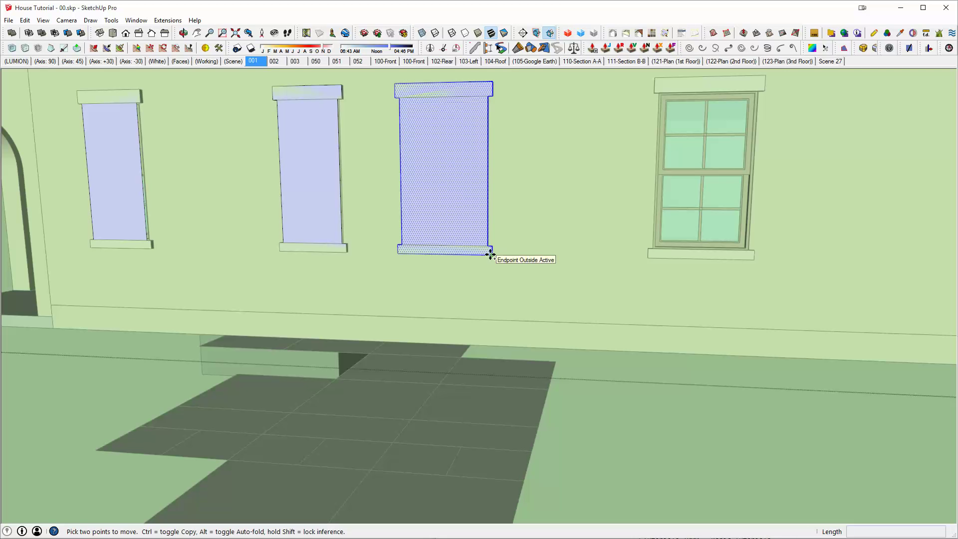
{"action": "left_click", "coordinate": [489, 254]}
{"action": "key", "text": "ctrl"}
{"action": "left_click", "coordinate": [749, 256]}
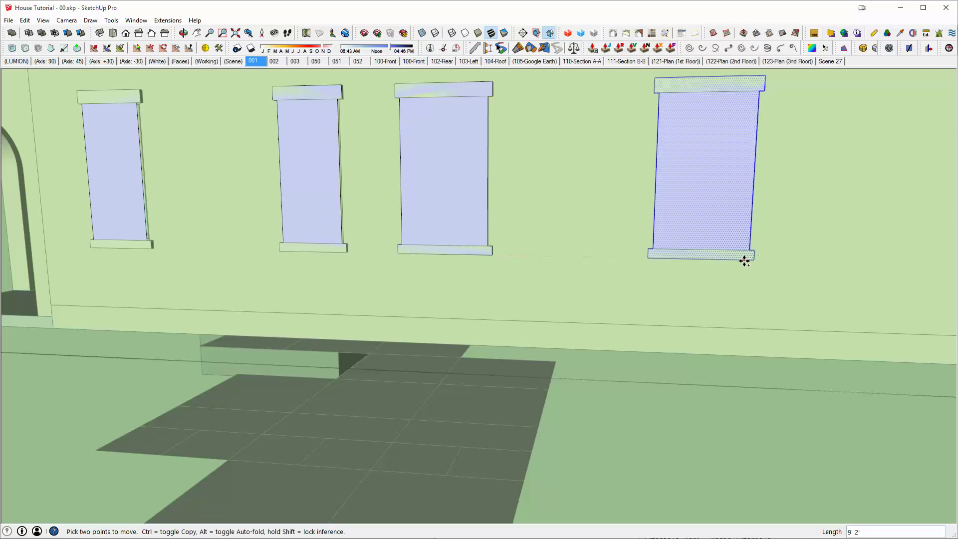
Step: Copy the wide outline face up onto the large second-floor window of the gable wall, aligned to its head trim corner
{"action": "left_click", "coordinate": [744, 260]}
{"action": "middle_click_drag", "start_coordinate": [740, 254], "coordinate": [488, 299]}
{"action": "left_click", "coordinate": [271, 301]}
{"action": "left_click", "coordinate": [427, 289]}
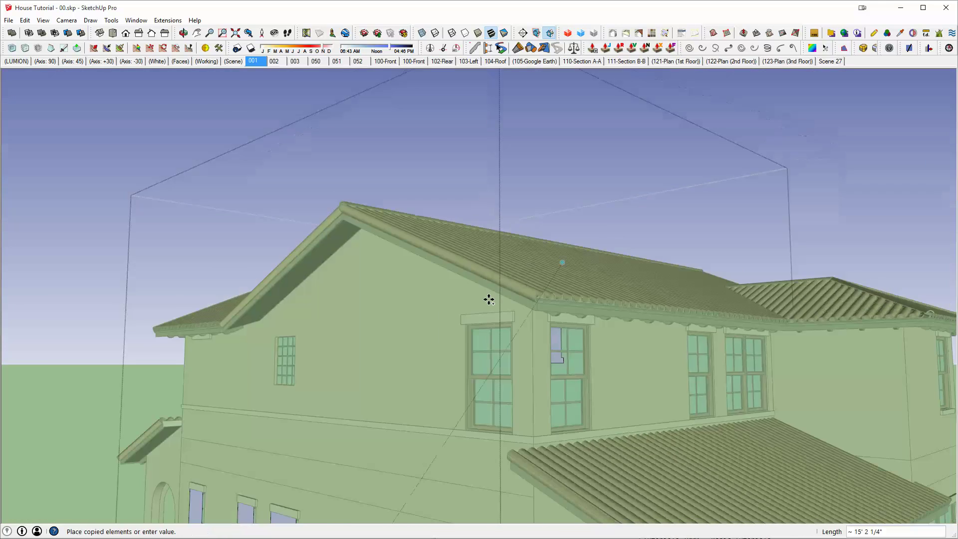
{"action": "scroll", "coordinate": [525, 321], "scroll_direction": "up", "scroll_amount": 3}
{"action": "left_click", "coordinate": [521, 320]}
{"action": "left_click", "coordinate": [521, 320]}
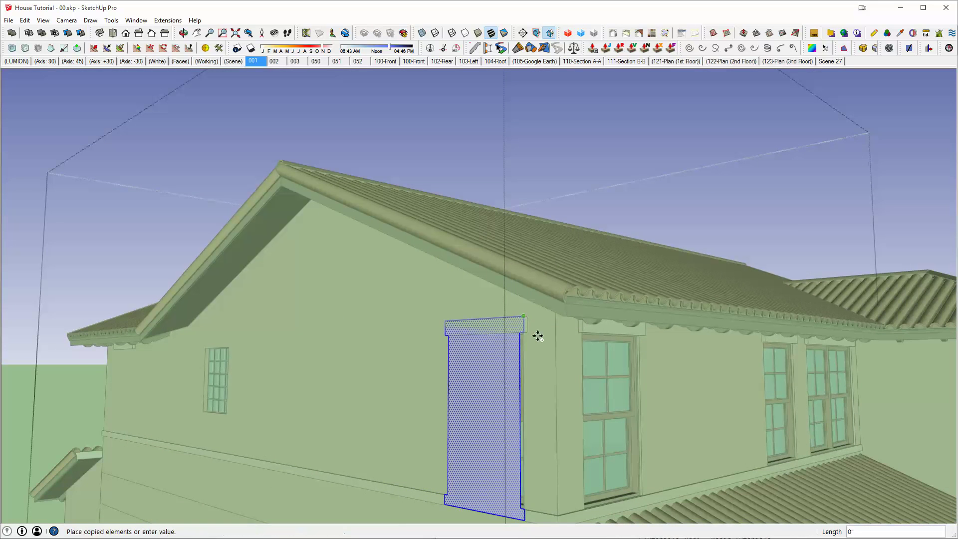
{"action": "middle_click_drag", "start_coordinate": [537, 335], "coordinate": [468, 278]}
{"action": "middle_click_drag", "start_coordinate": [590, 299], "coordinate": [618, 282]}
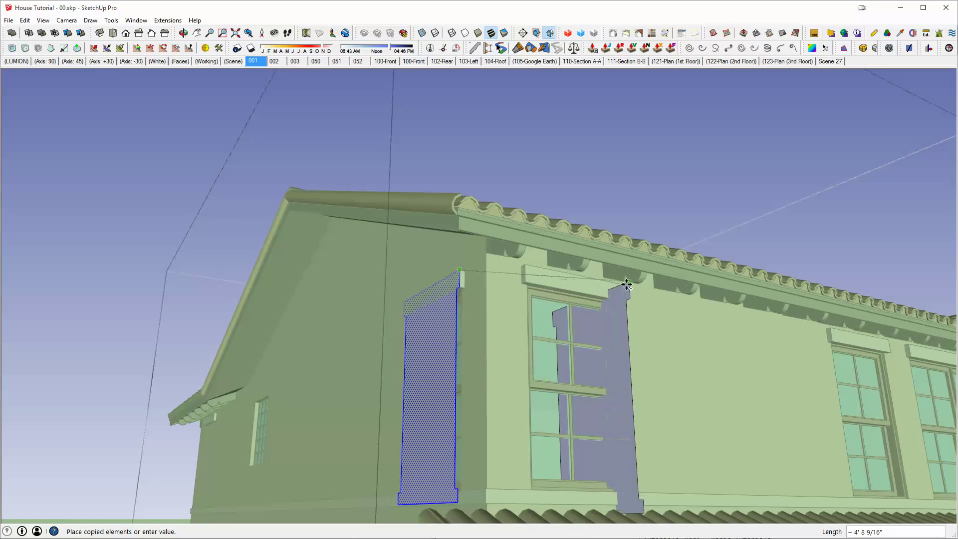
{"action": "middle_click_drag", "start_coordinate": [511, 329], "coordinate": [791, 408]}
{"action": "key", "text": "space"}
Step: Draw a 3' 3" line across the lower part of the second-floor outline face, from one side edge to the other
{"action": "scroll", "coordinate": [670, 402], "scroll_direction": "up", "scroll_amount": 3}
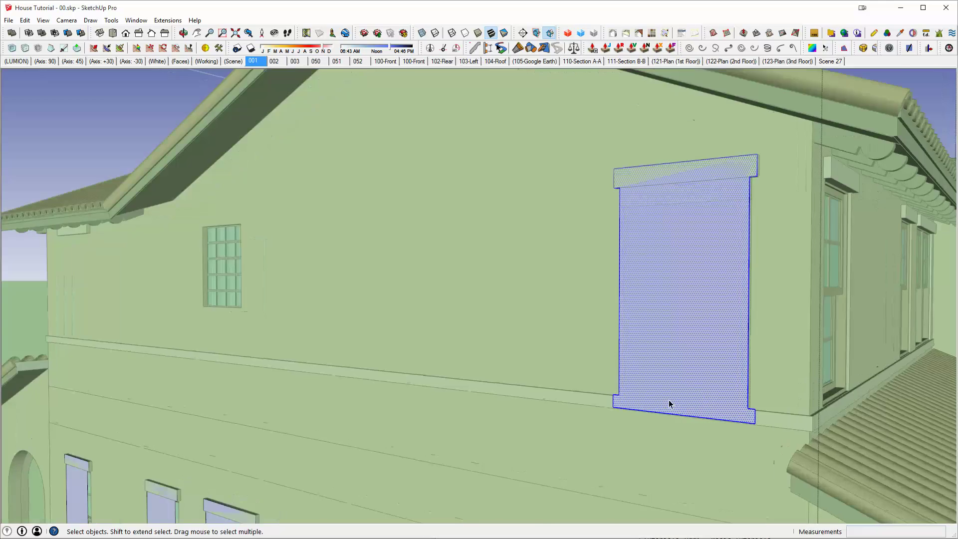
{"action": "key", "text": "l"}
{"action": "left_click", "coordinate": [607, 347]}
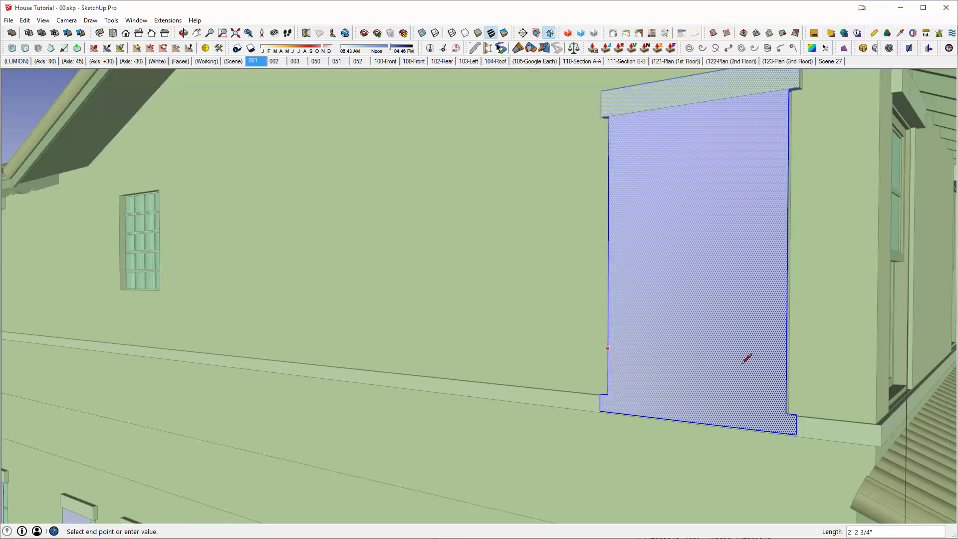
{"action": "left_click", "coordinate": [786, 358]}
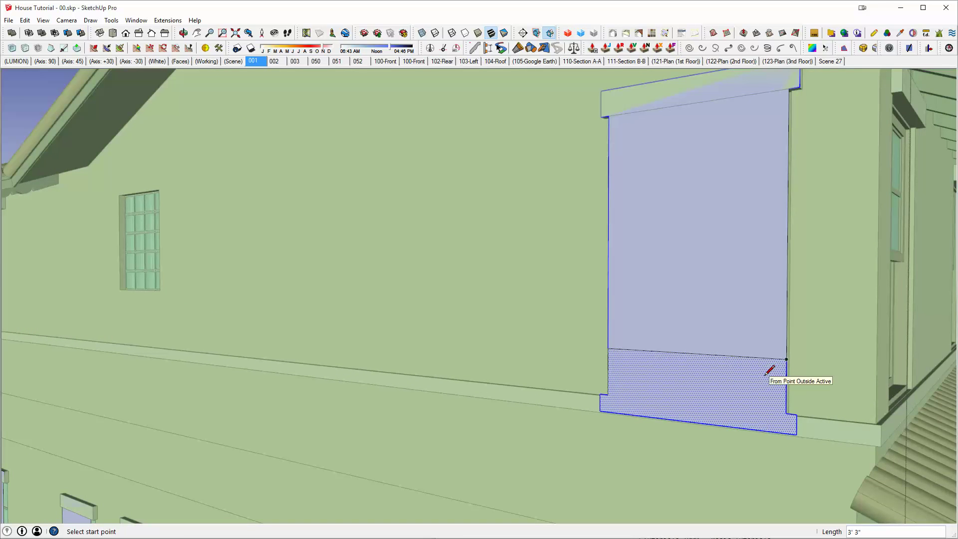
Step: Delete the part of the second-floor outline face below the drawn line
{"action": "key", "text": "i"}
{"action": "key", "text": "space"}
{"action": "key", "text": "Delete"}
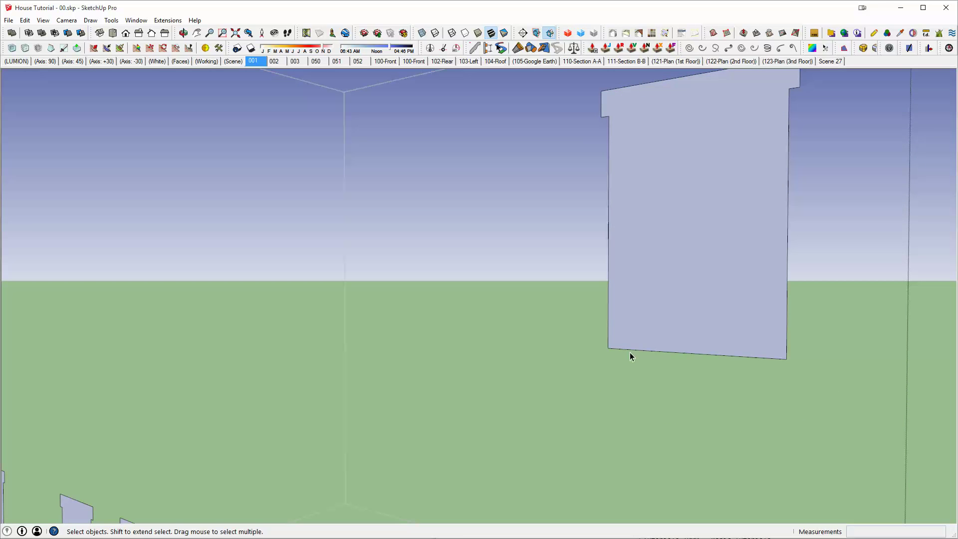
Step: Delete the remaining second-floor outline face together with its edges
{"action": "middle_click_drag", "start_coordinate": [703, 311], "coordinate": [746, 321]}
{"action": "key", "text": "i"}
{"action": "scroll", "coordinate": [749, 317], "scroll_direction": "down", "scroll_amount": 1}
{"action": "double_click", "coordinate": [722, 283]}
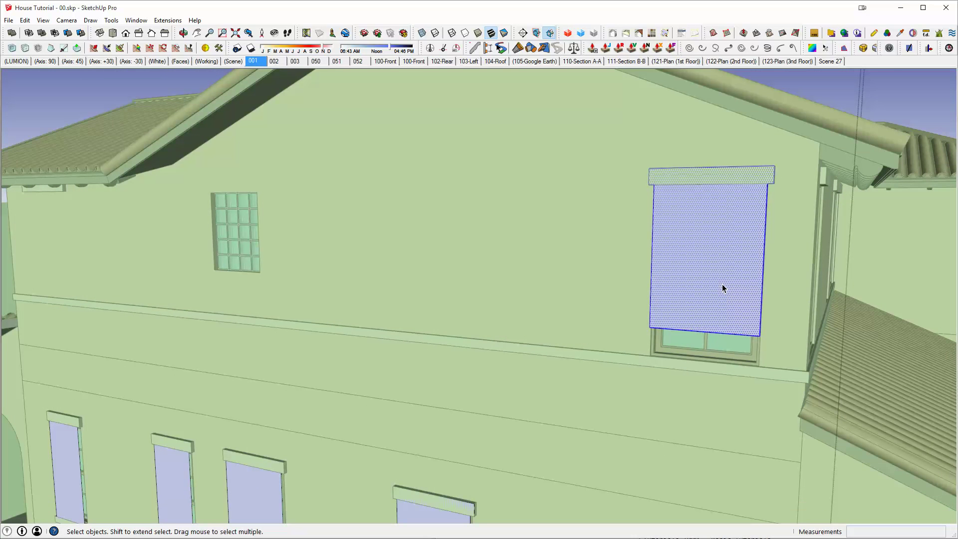
{"action": "key", "text": "Delete"}
Step: Copy the fourth window's outline face around the corner to the head trim of the window inside the arched porch
{"action": "scroll", "coordinate": [694, 309], "scroll_direction": "down", "scroll_amount": 2}
{"action": "scroll", "coordinate": [222, 376], "scroll_direction": "down", "scroll_amount": 2}
{"action": "middle_click_drag", "start_coordinate": [223, 376], "coordinate": [536, 203]}
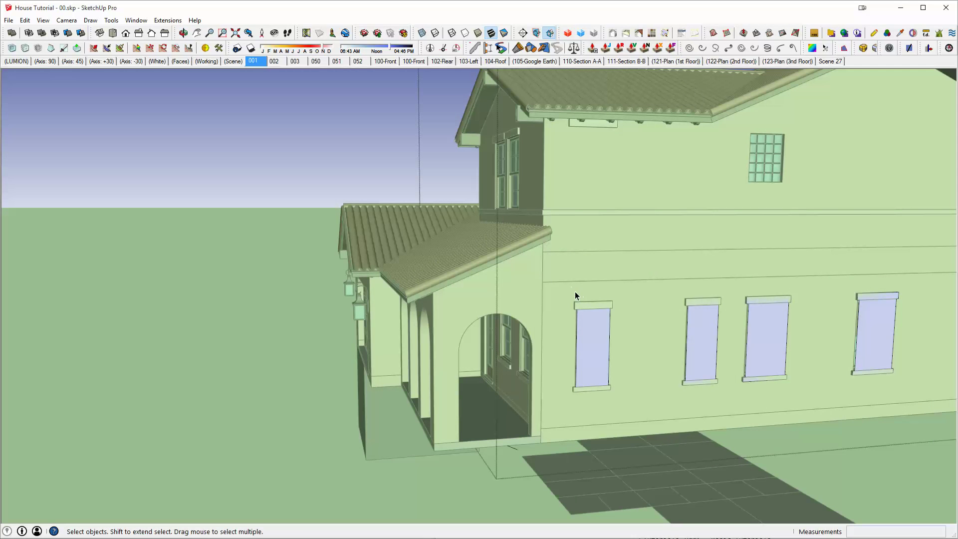
{"action": "middle_click_drag", "start_coordinate": [836, 268], "coordinate": [527, 159]}
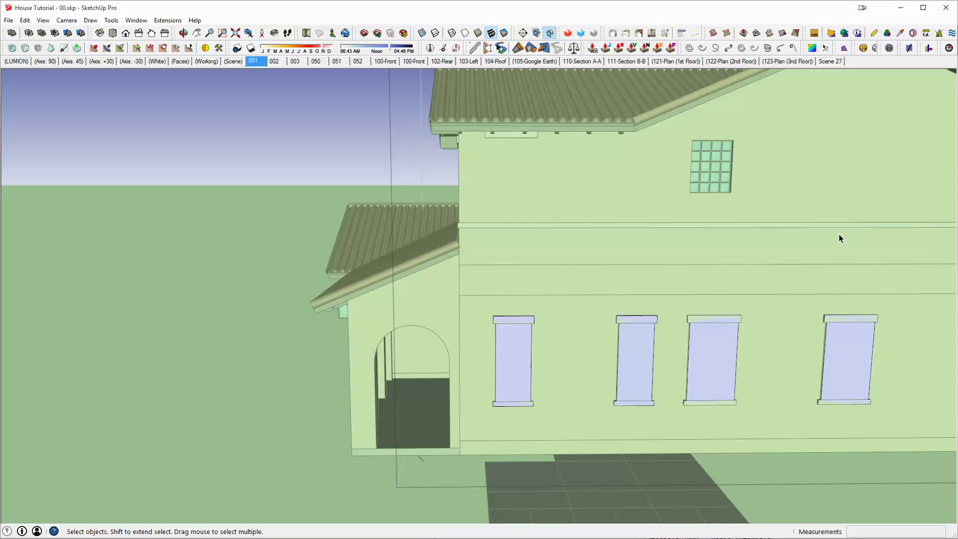
{"action": "middle_click_drag", "start_coordinate": [839, 238], "coordinate": [709, 269]}
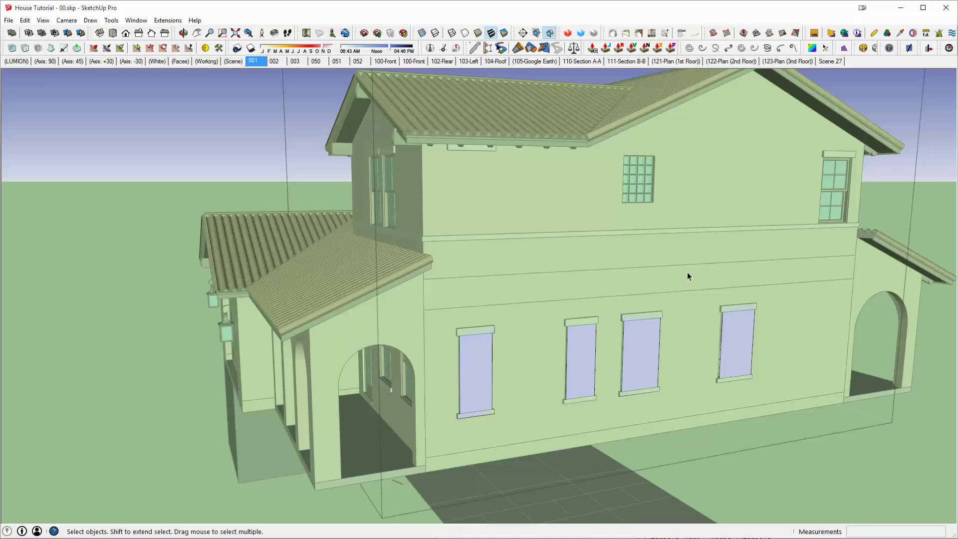
{"action": "middle_click_drag", "start_coordinate": [647, 171], "coordinate": [514, 302]}
{"action": "scroll", "coordinate": [510, 250], "scroll_direction": "up", "scroll_amount": 8}
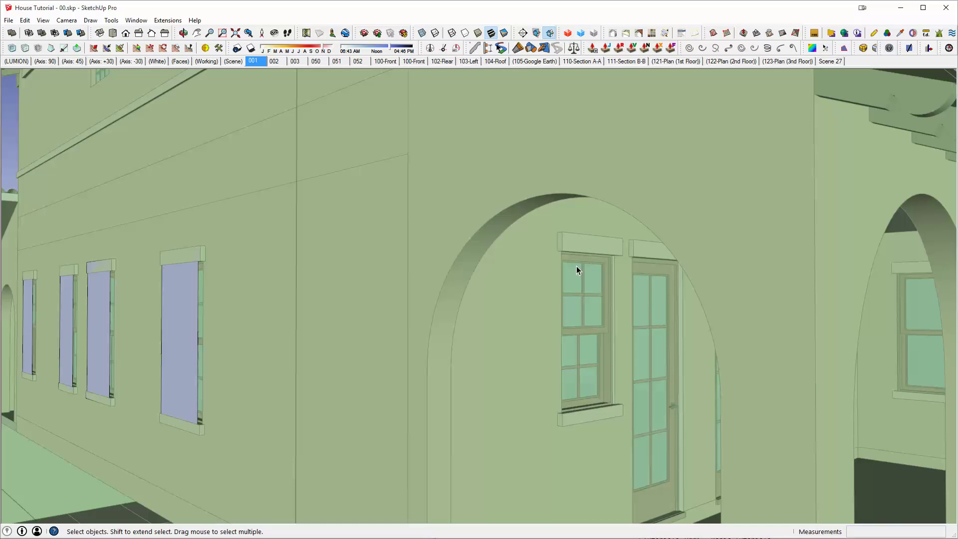
{"action": "left_click", "coordinate": [186, 295]}
{"action": "key", "text": "m"}
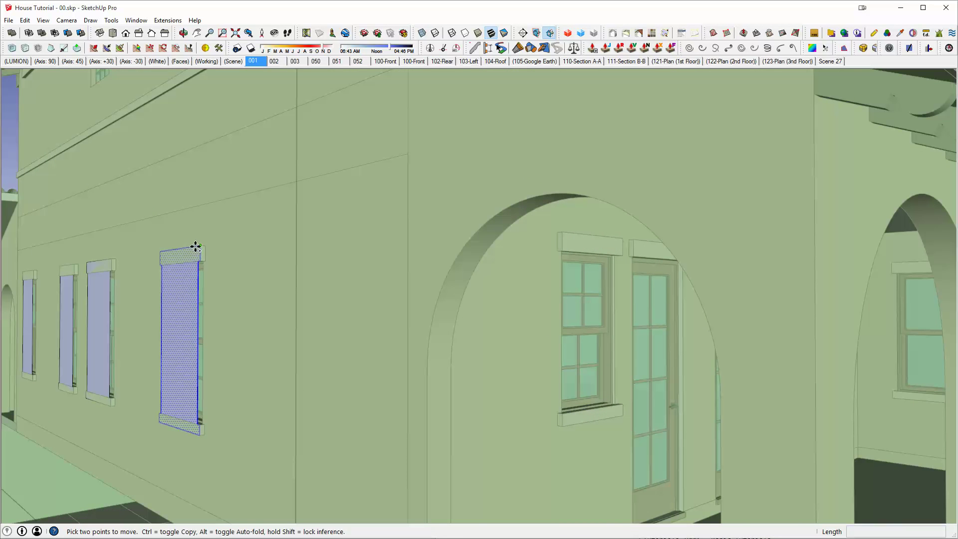
{"action": "middle_click_drag", "start_coordinate": [195, 248], "coordinate": [592, 259]}
{"action": "left_click", "coordinate": [635, 185]}
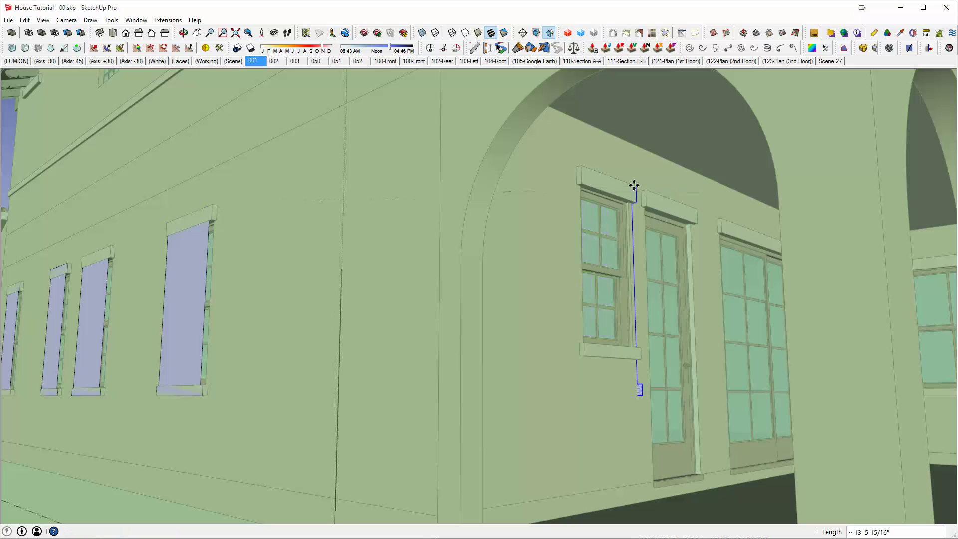
Step: Rotate the copied outline face 90° about its upper corner so it lies parallel to the porch wall
{"action": "key", "text": "q"}
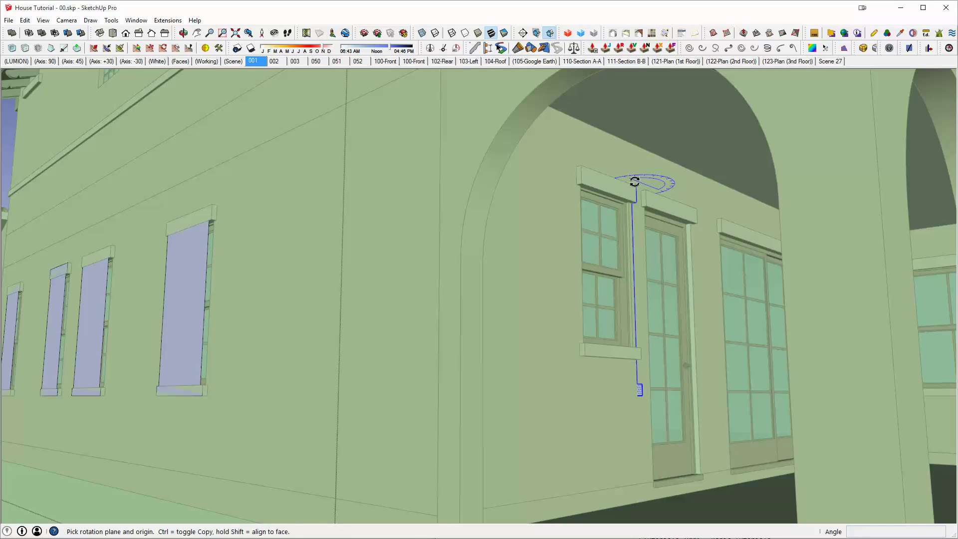
{"action": "left_click", "coordinate": [635, 184]}
{"action": "type", "text": "90"}
{"action": "key", "text": "Return"}
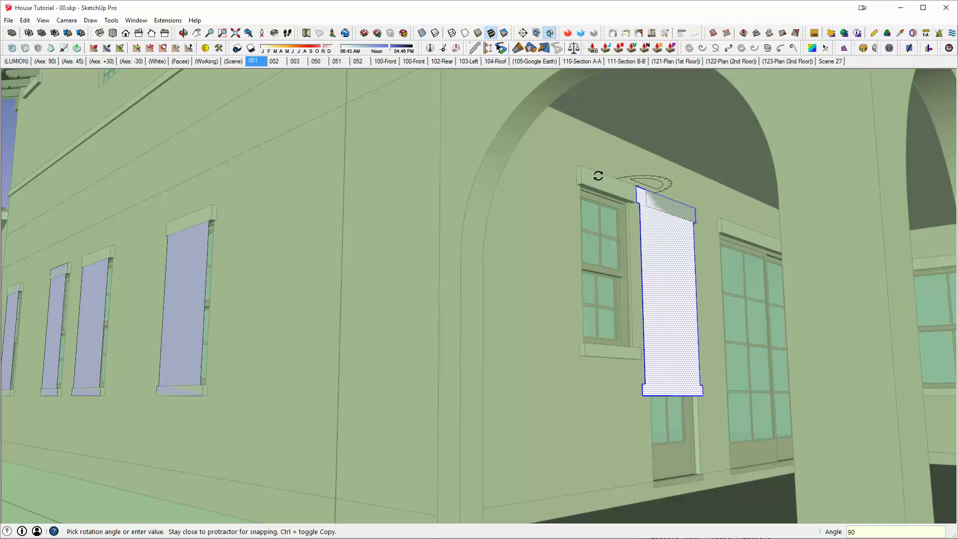
{"action": "key", "text": "space"}
{"action": "left_click_drag", "start_coordinate": [671, 176], "coordinate": [732, 442]}
{"action": "scroll", "coordinate": [695, 243], "scroll_direction": "up", "scroll_amount": 2}
{"action": "key", "text": "m"}
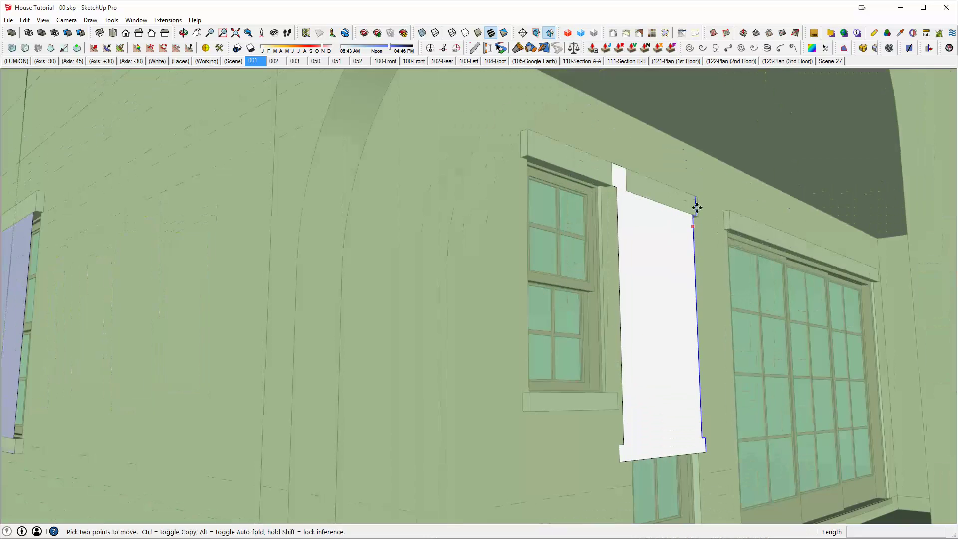
{"action": "left_click", "coordinate": [694, 196]}
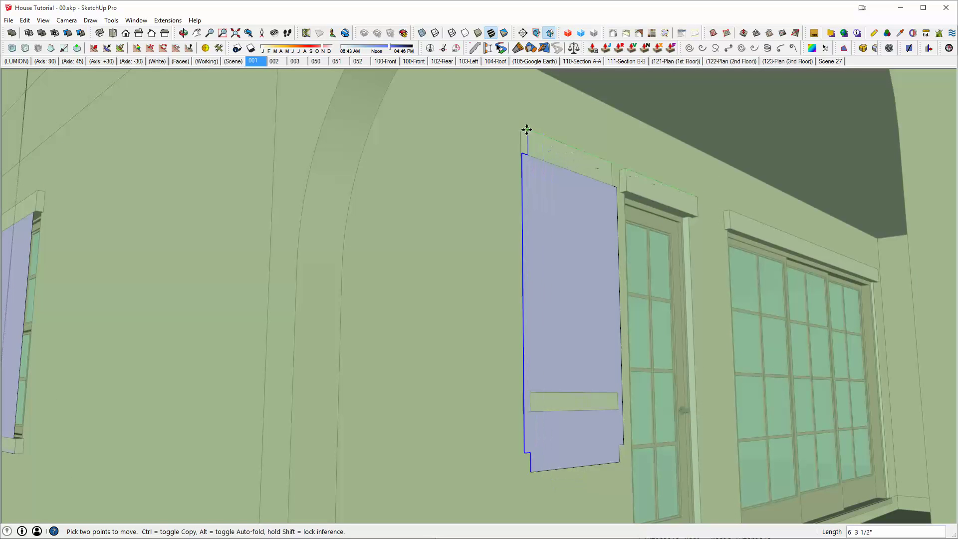
{"action": "key", "text": "Escape"}
{"action": "key", "text": "space"}
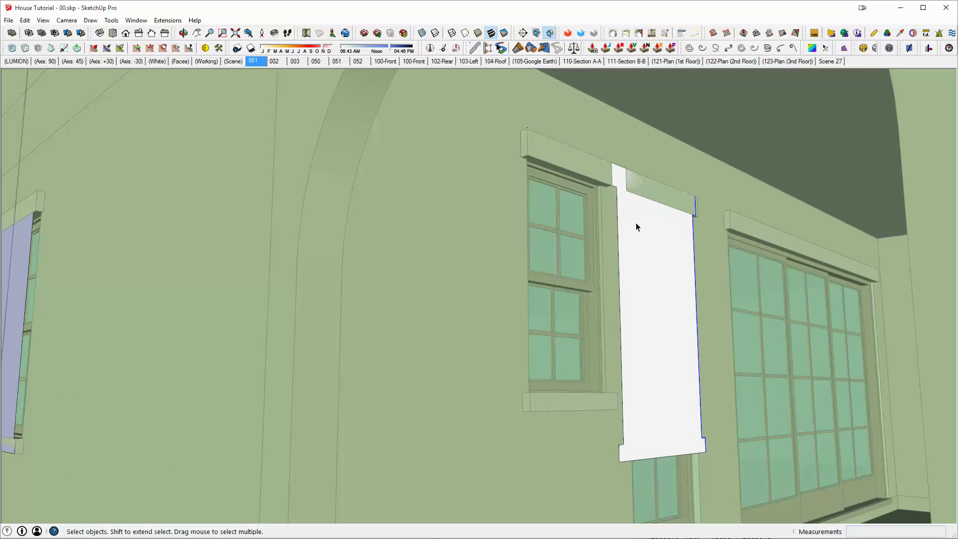
Step: Move the rotated outline face along the porch wall onto the outer upper corner of the window's head trim
{"action": "left_click", "coordinate": [635, 223]}
{"action": "key", "text": "m"}
{"action": "left_click", "coordinate": [608, 162]}
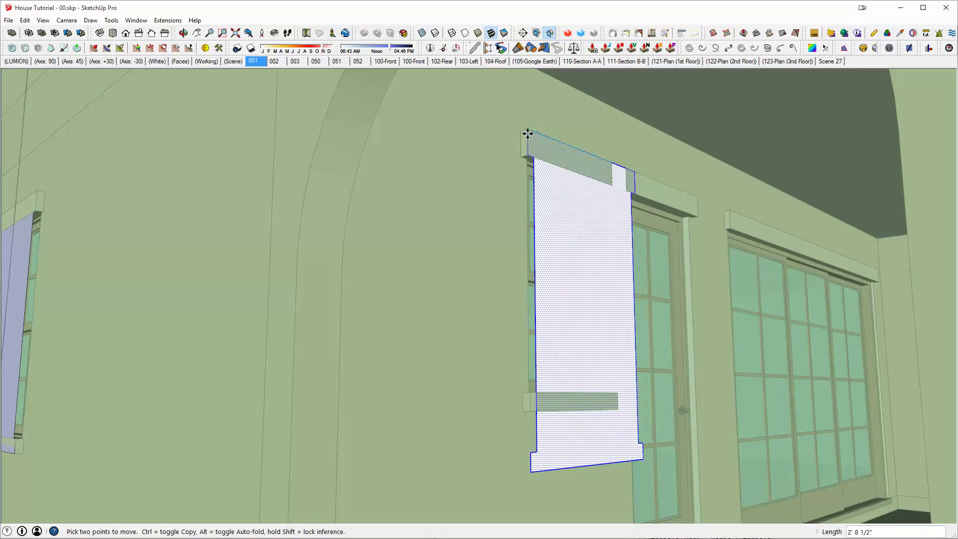
{"action": "middle_click_drag", "start_coordinate": [621, 253], "coordinate": [495, 221]}
{"action": "key", "text": "space"}
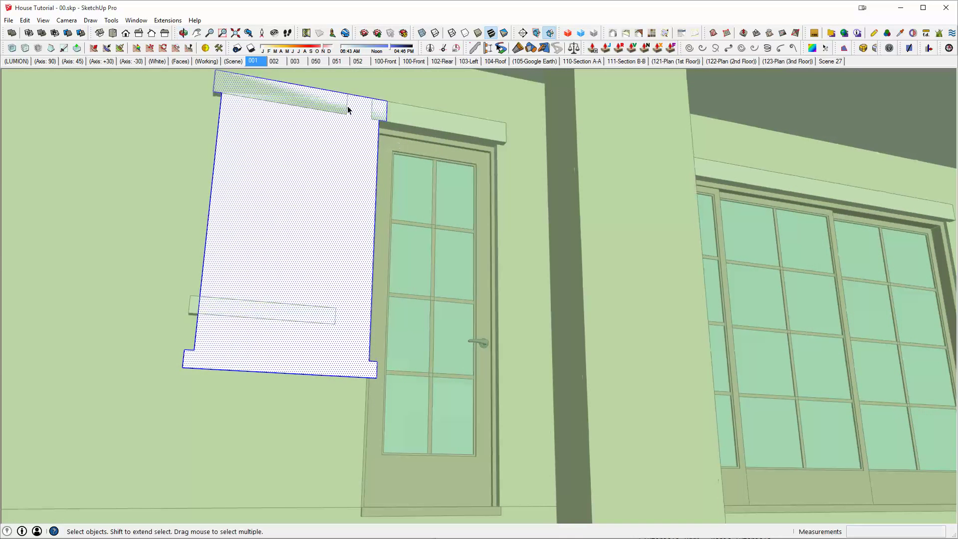
Step: Move the porch outline face's door-side edges inward to match the width of the window's head trim
{"action": "left_click_drag", "start_coordinate": [335, 89], "coordinate": [494, 472]}
{"action": "key", "text": "m"}
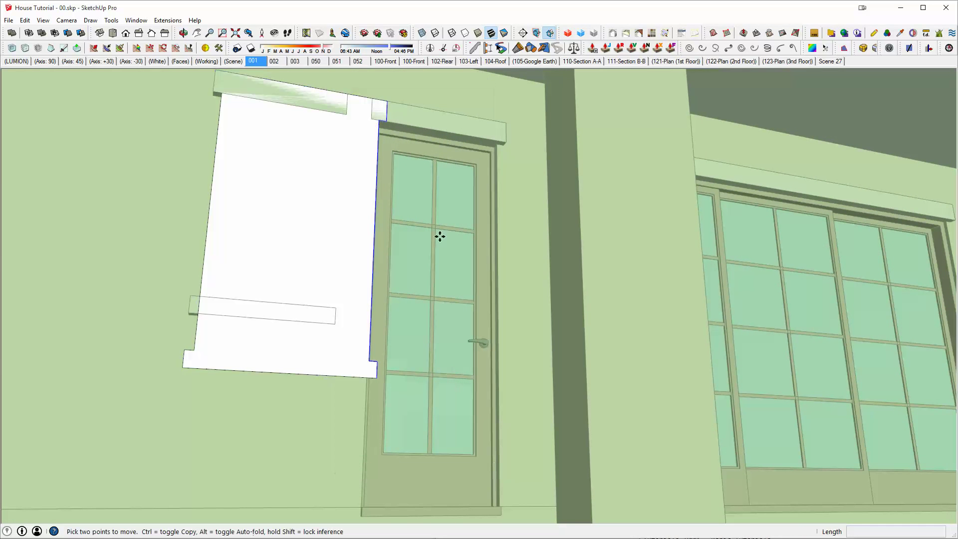
{"action": "left_click", "coordinate": [387, 101]}
{"action": "left_click", "coordinate": [348, 94]}
{"action": "key", "text": "space"}
Step: Raise the lower edges of the porch window's outline face 1' 3/8" to align with the sill trim
{"action": "left_click_drag", "start_coordinate": [90, 266], "coordinate": [430, 449]}
{"action": "key", "text": "m"}
{"action": "left_click", "coordinate": [332, 371]}
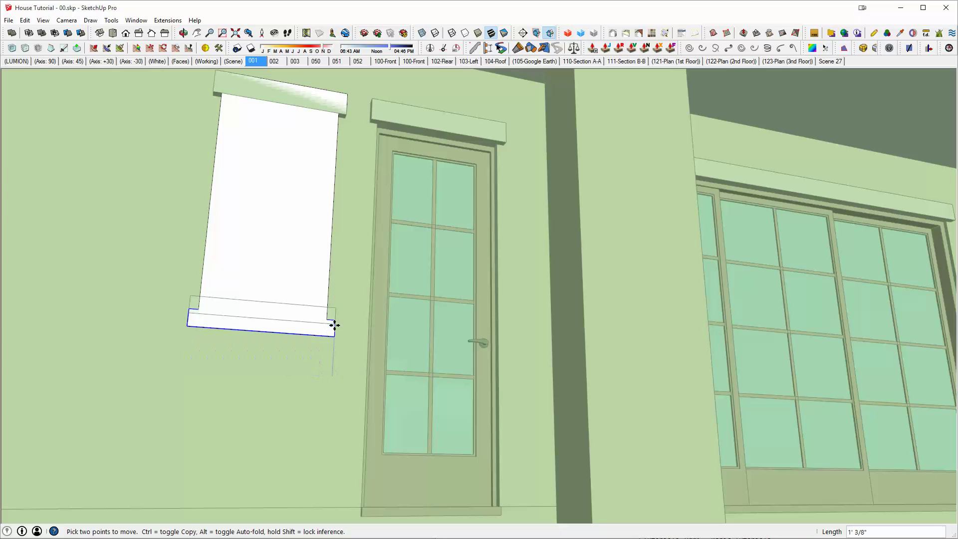
{"action": "left_click", "coordinate": [333, 322]}
{"action": "key", "text": "space"}
Step: Copy the porch window's outline face onto the neighbouring single door, aligned to the far corner of its head trim
{"action": "left_click", "coordinate": [307, 167]}
{"action": "key", "text": "m"}
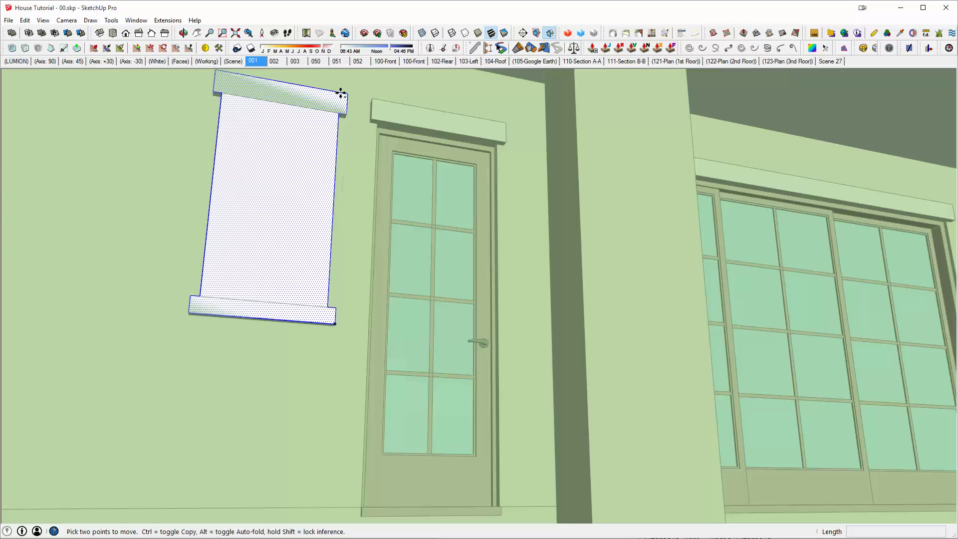
{"action": "left_click", "coordinate": [347, 94]}
{"action": "key", "text": "ctrl"}
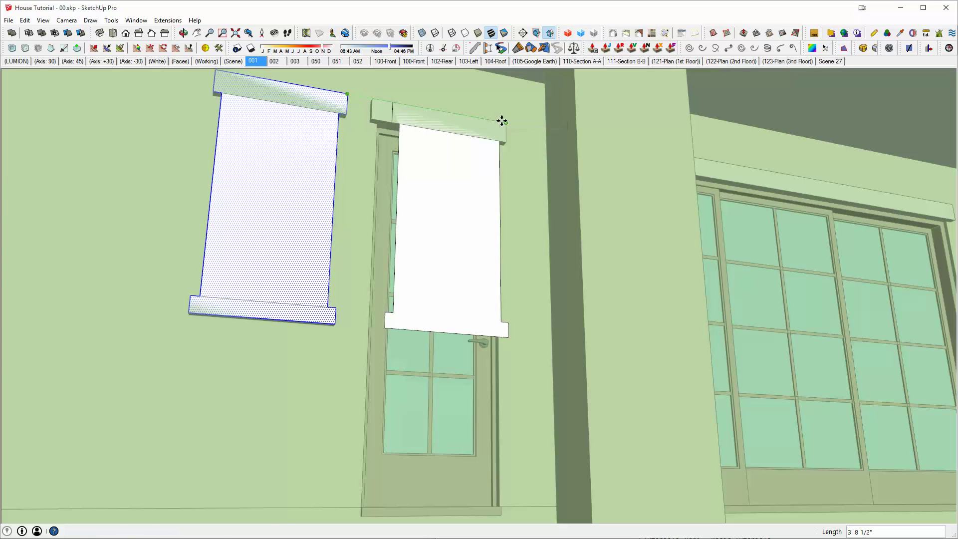
{"action": "left_click", "coordinate": [502, 122]}
Step: Move the single door outline's window-side edges outward to the near corner of the door's head trim
{"action": "key", "text": "space"}
{"action": "key", "text": "m"}
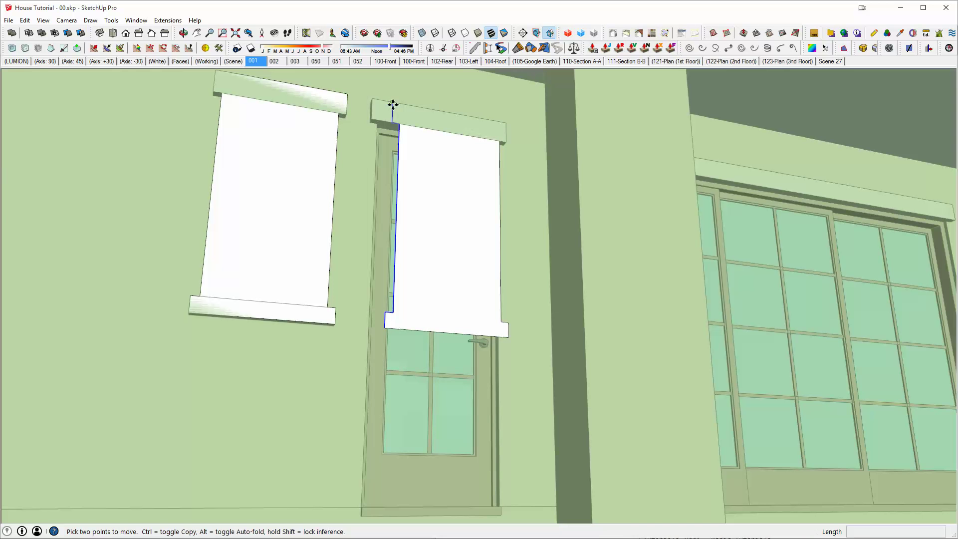
{"action": "left_click", "coordinate": [393, 105]}
{"action": "left_click", "coordinate": [373, 104]}
{"action": "key", "text": "space"}
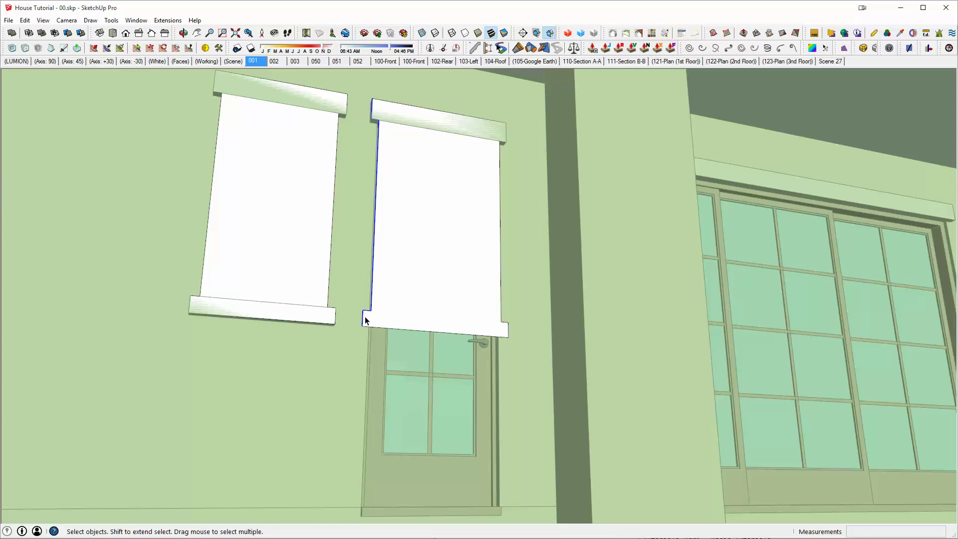
Step: Move both lower sill tabs of the single door's outline face inward, flush with its side edges
{"action": "key", "text": "m"}
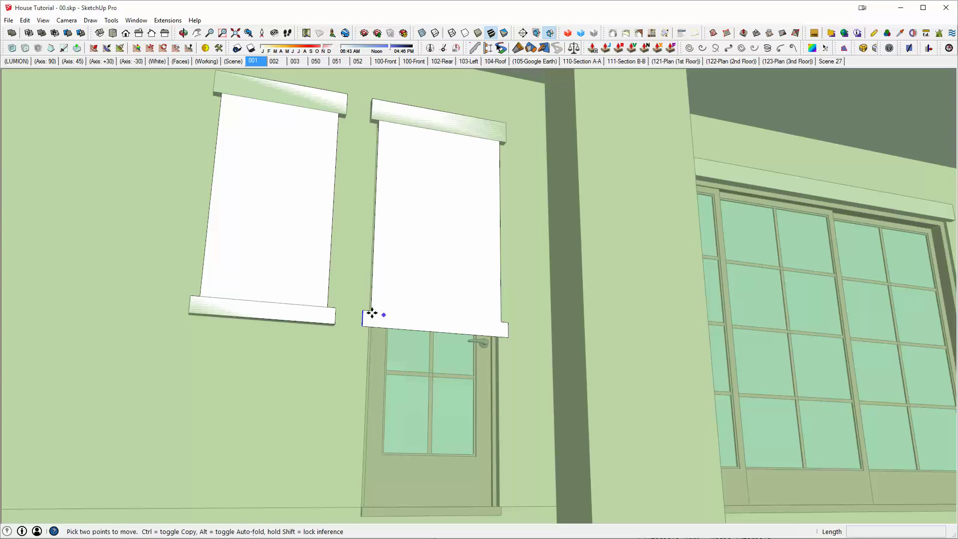
{"action": "left_click", "coordinate": [363, 322]}
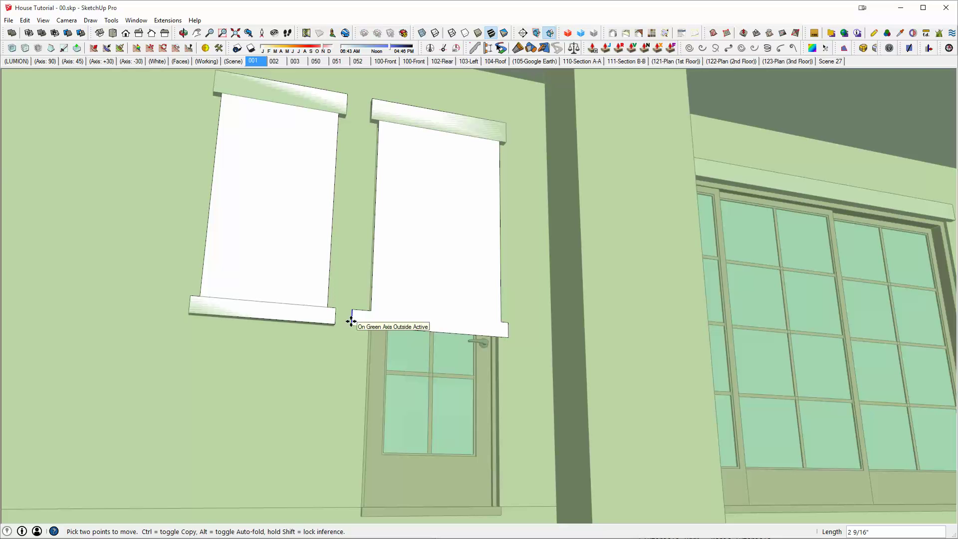
{"action": "key", "text": "space"}
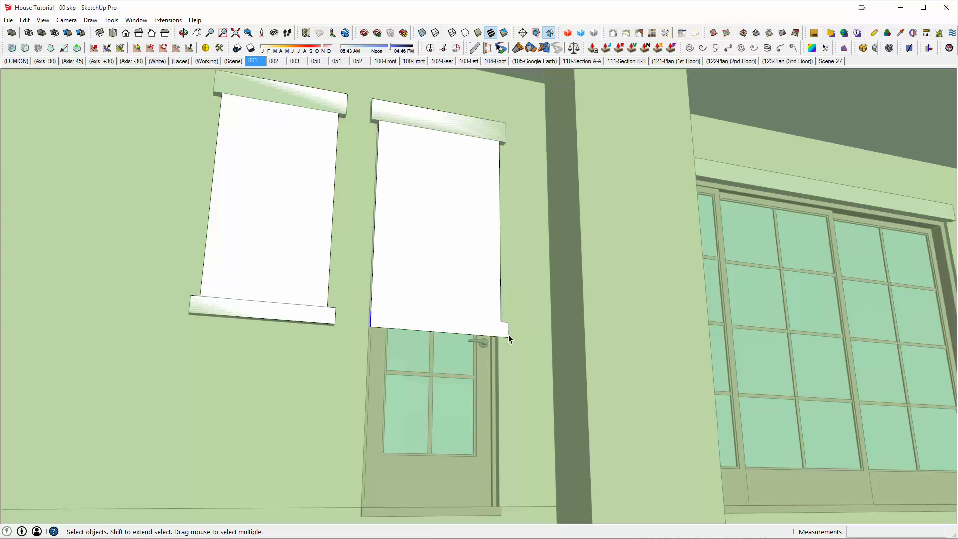
{"action": "key", "text": "m"}
{"action": "left_click", "coordinate": [505, 327]}
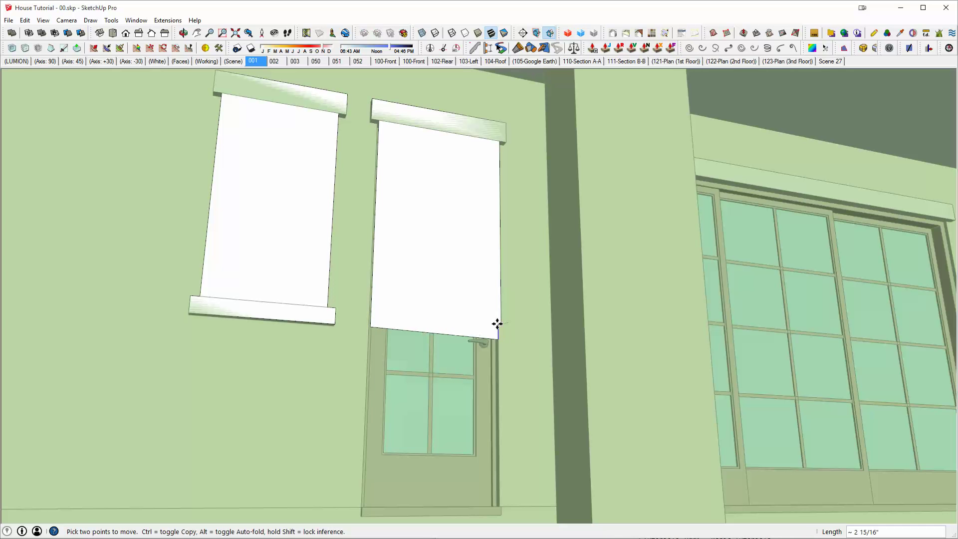
{"action": "key", "text": "space"}
{"action": "double_click", "coordinate": [463, 276]}
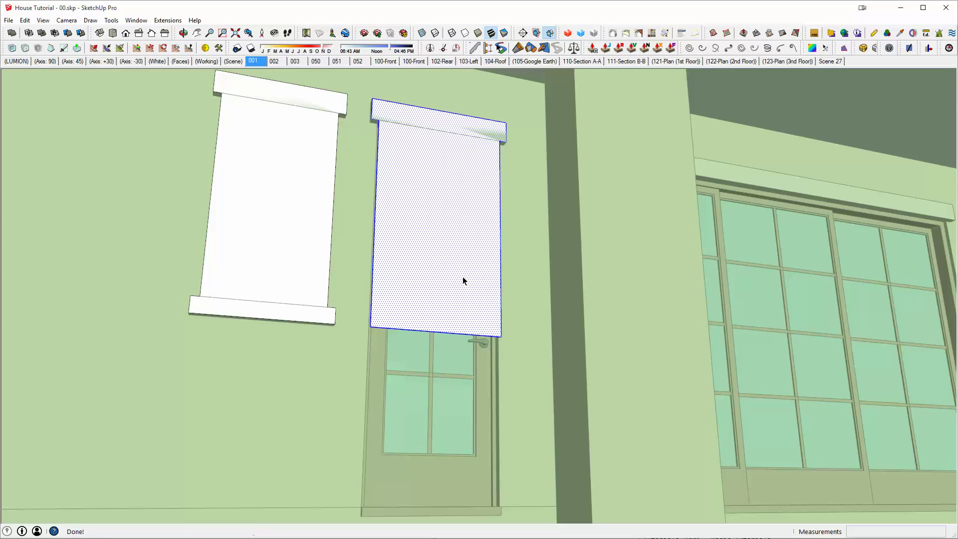
Step: Extend the single door's outline face by moving its bottom edge down to the base of the door
{"action": "left_click_drag", "start_coordinate": [337, 232], "coordinate": [564, 379]}
{"action": "key", "text": "m"}
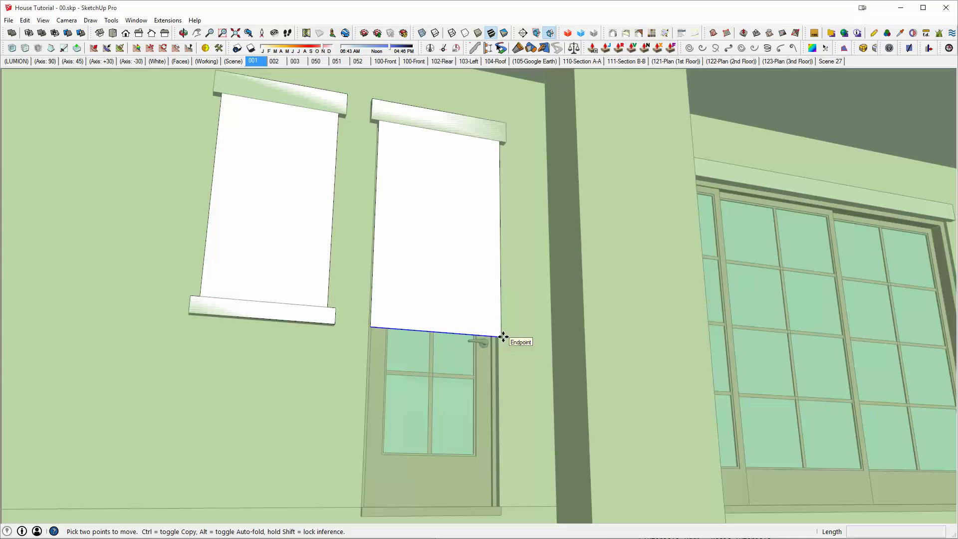
{"action": "left_click", "coordinate": [502, 336]}
{"action": "middle_click_drag", "start_coordinate": [659, 432], "coordinate": [545, 402]}
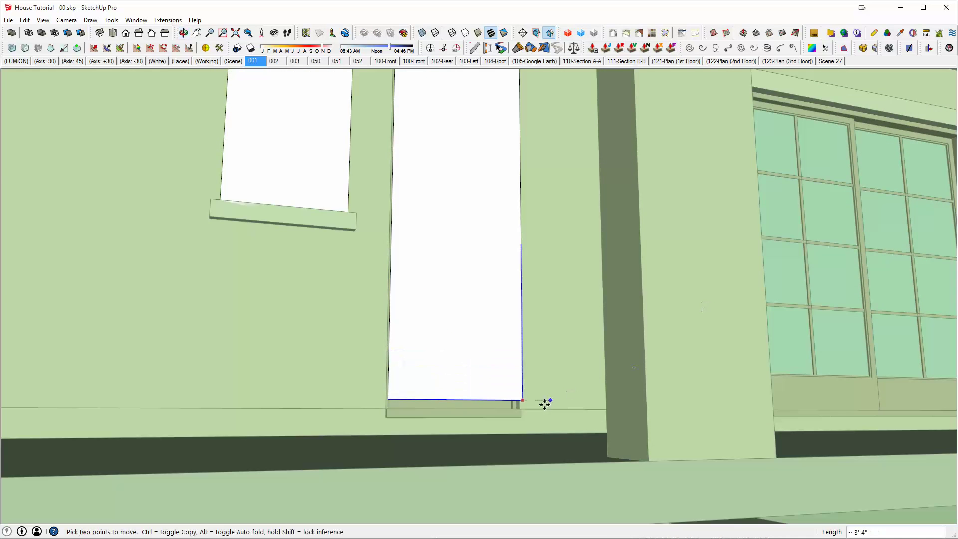
{"action": "key", "text": "space"}
Step: Copy the single door's outline face along the porch wall onto the wide glass door, aligned to its far head trim corner
{"action": "triple_click", "coordinate": [492, 335]}
{"action": "middle_click_drag", "start_coordinate": [492, 335], "coordinate": [442, 262]}
{"action": "scroll", "coordinate": [446, 271], "scroll_direction": "down", "scroll_amount": 3}
{"action": "key", "text": "m"}
{"action": "key", "text": "ctrl"}
{"action": "left_click", "coordinate": [501, 106]}
{"action": "middle_click_drag", "start_coordinate": [649, 107], "coordinate": [628, 149]}
{"action": "left_click", "coordinate": [912, 137]}
{"action": "key", "text": "i"}
Step: Move the near side edges of the wide glass door's outline face outward to match its full head trim width
{"action": "key", "text": "space"}
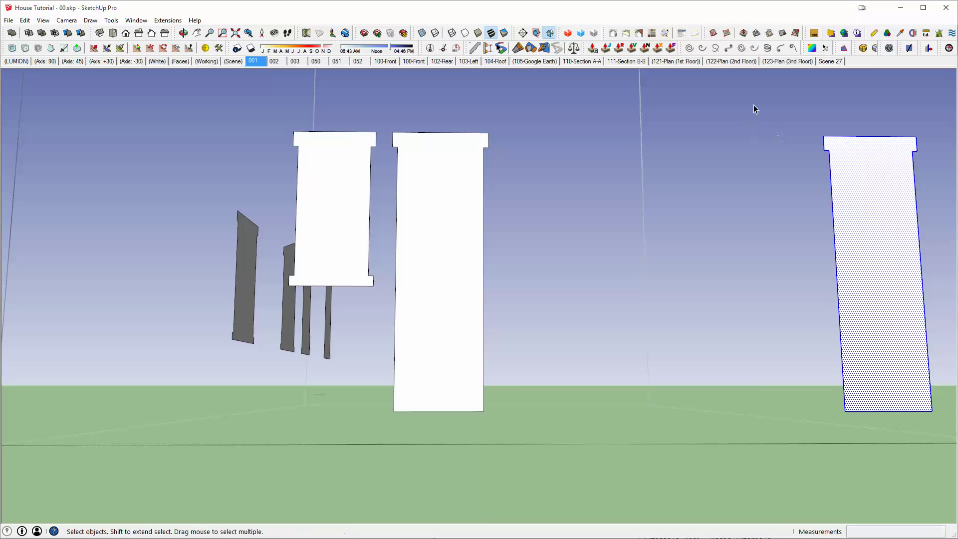
{"action": "left_click_drag", "start_coordinate": [754, 109], "coordinate": [862, 445]}
{"action": "key", "text": "m"}
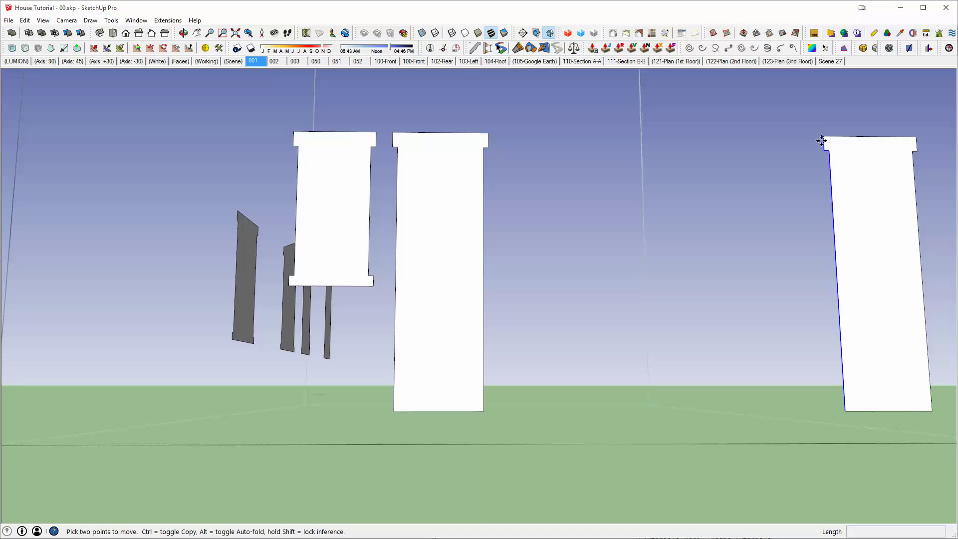
{"action": "left_click", "coordinate": [822, 137]}
{"action": "key", "text": "i"}
{"action": "left_click", "coordinate": [540, 137]}
{"action": "key", "text": "i"}
Step: Lower the displaced top edges of the first three side-wall outline faces 1' 3/8" onto the windows' head trim
{"action": "middle_click_drag", "start_coordinate": [541, 138], "coordinate": [888, 421]}
{"action": "scroll", "coordinate": [745, 304], "scroll_direction": "down", "scroll_amount": 4}
{"action": "key", "text": "space"}
{"action": "middle_click_drag", "start_coordinate": [442, 296], "coordinate": [532, 187]}
{"action": "scroll", "coordinate": [554, 243], "scroll_direction": "up", "scroll_amount": 3}
{"action": "key", "text": "i"}
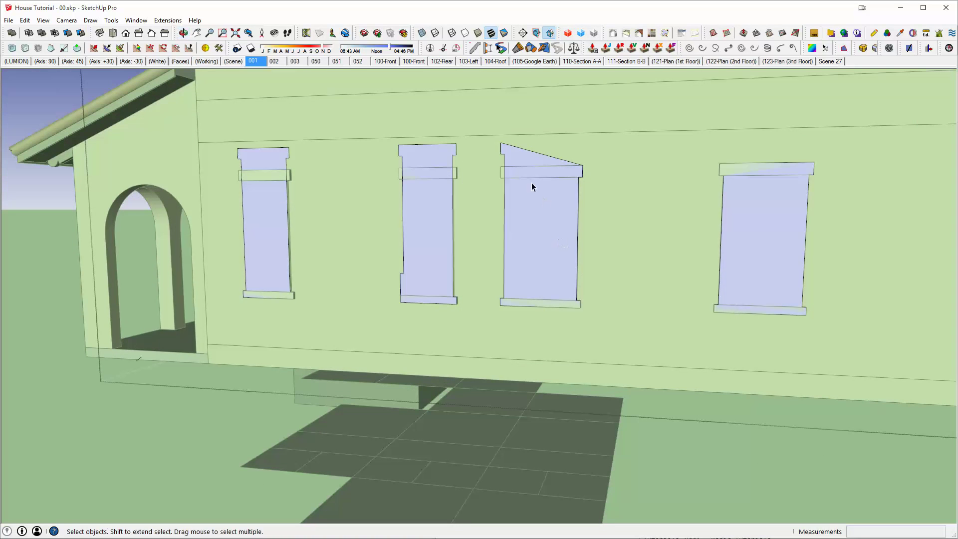
{"action": "left_click_drag", "start_coordinate": [216, 121], "coordinate": [514, 227]}
{"action": "scroll", "coordinate": [504, 150], "scroll_direction": "up", "scroll_amount": 3}
{"action": "key", "text": "m"}
{"action": "left_click", "coordinate": [499, 142]}
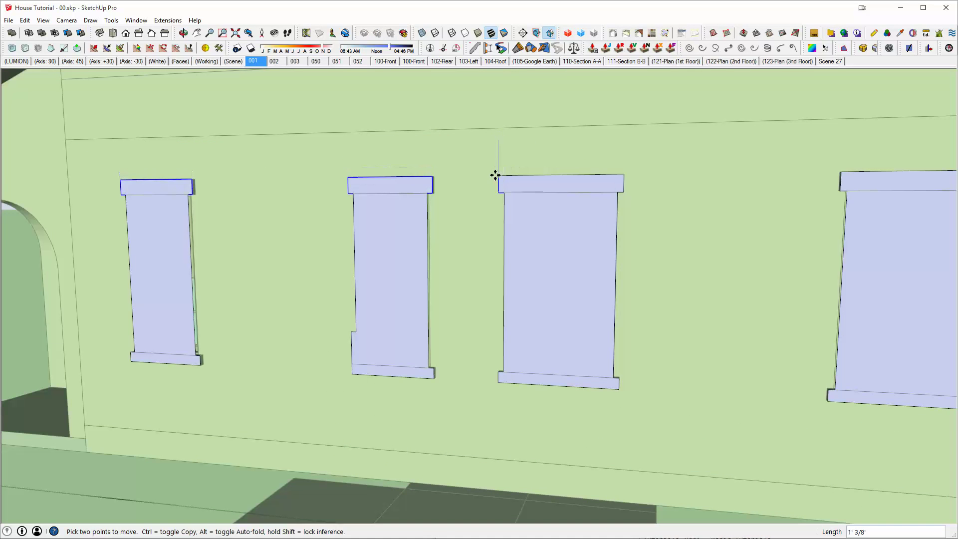
{"action": "left_click", "coordinate": [498, 175]}
{"action": "key", "text": "space"}
Step: Examine the outline faces on the side wall and porch, with and without the rest of the house displayed
{"action": "scroll", "coordinate": [519, 210], "scroll_direction": "down", "scroll_amount": 4}
{"action": "key", "text": "i"}
{"action": "middle_click_drag", "start_coordinate": [519, 210], "coordinate": [546, 265]}
{"action": "key", "text": "i"}
{"action": "middle_click_drag", "start_coordinate": [509, 217], "coordinate": [486, 143]}
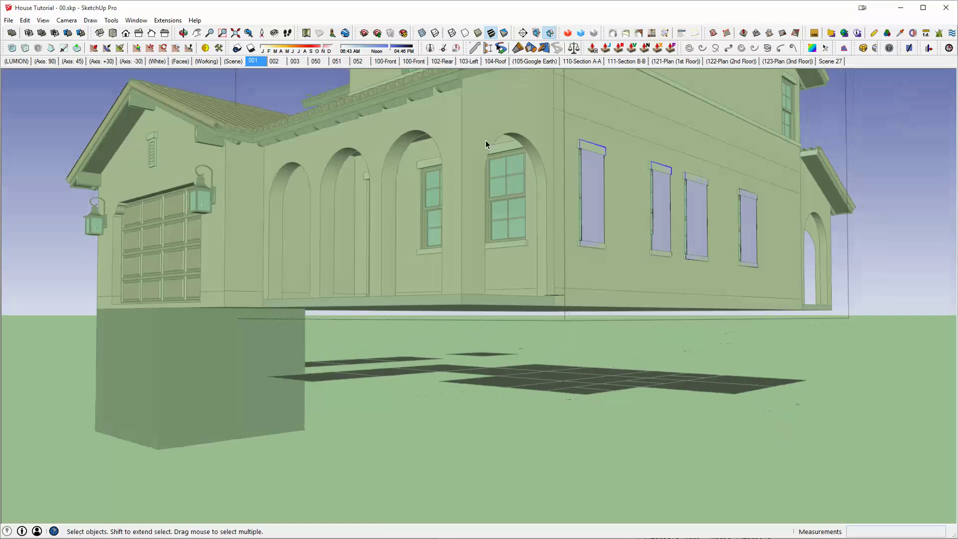
{"action": "middle_click_drag", "start_coordinate": [530, 177], "coordinate": [333, 239]}
{"action": "scroll", "coordinate": [333, 240], "scroll_direction": "down", "scroll_amount": 1}
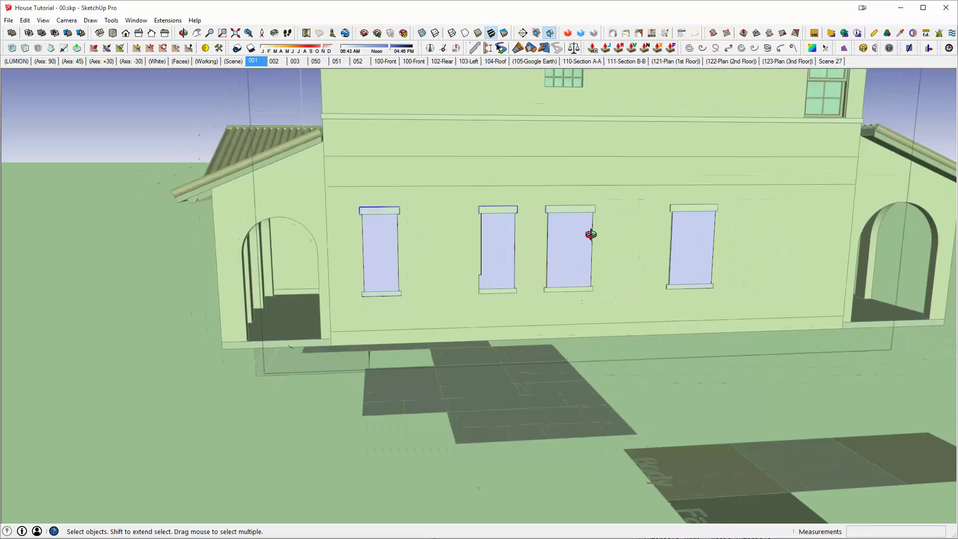
{"action": "middle_click_drag", "start_coordinate": [590, 235], "coordinate": [499, 259]}
{"action": "key", "text": "i"}
{"action": "middle_click_drag", "start_coordinate": [613, 256], "coordinate": [644, 296]}
{"action": "middle_click_drag", "start_coordinate": [405, 244], "coordinate": [399, 307]}
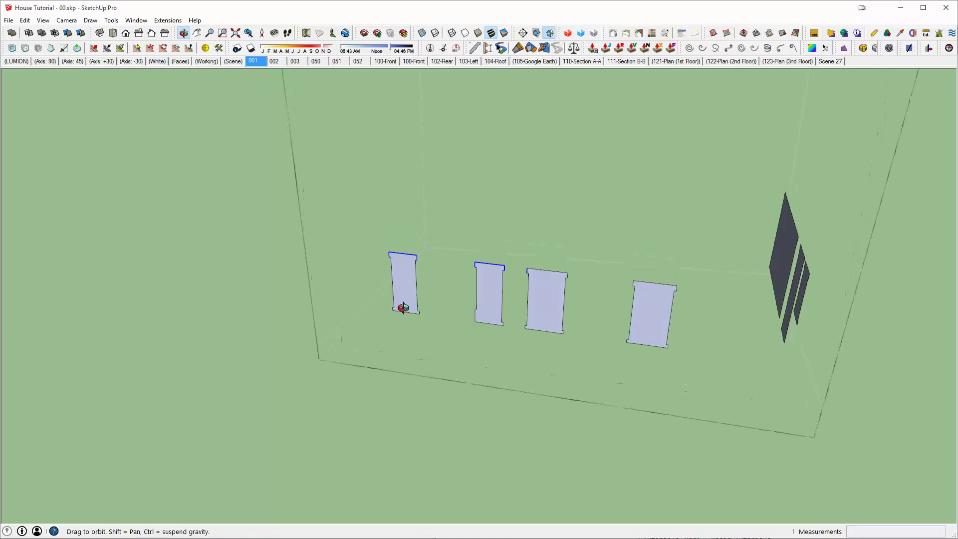
Step: Push/Pull the four side-wall window outline faces outward into blocks deep enough to cut through the siding
{"action": "key", "text": "p"}
{"action": "left_click_drag", "start_coordinate": [404, 286], "coordinate": [427, 279]}
{"action": "left_click_drag", "start_coordinate": [405, 284], "coordinate": [394, 309]}
{"action": "double_click", "coordinate": [489, 289]}
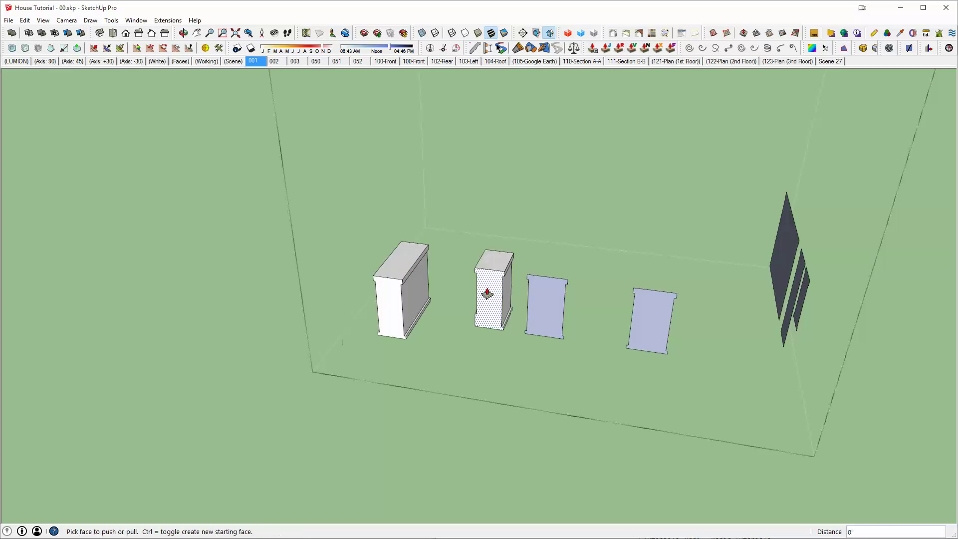
{"action": "double_click", "coordinate": [538, 301]}
{"action": "double_click", "coordinate": [643, 319]}
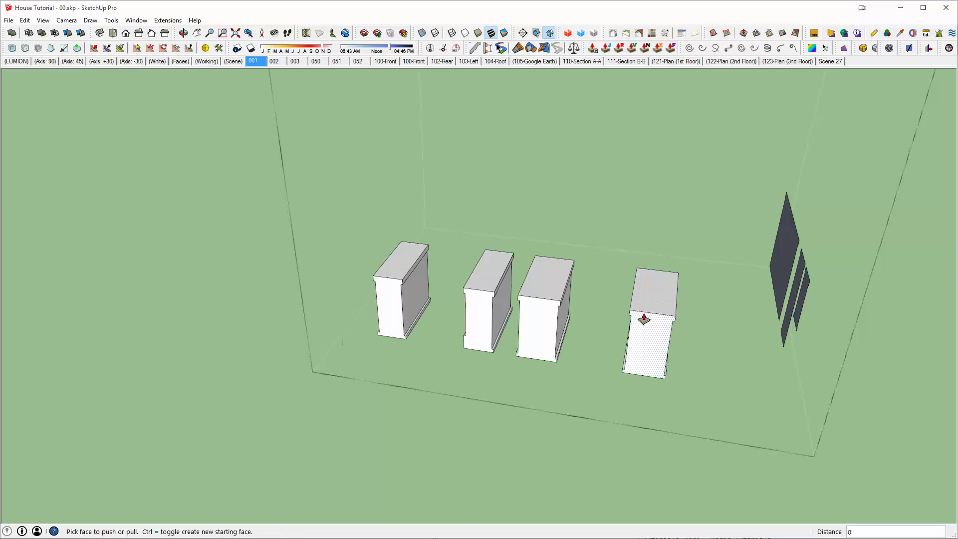
Step: Push/Pull the wide glass door, single door and small window outline faces on the porch wall outward into cutting blocks
{"action": "middle_click_drag", "start_coordinate": [643, 319], "coordinate": [306, 317]}
{"action": "scroll", "coordinate": [548, 250], "scroll_direction": "up", "scroll_amount": 4}
{"action": "double_click", "coordinate": [553, 253]}
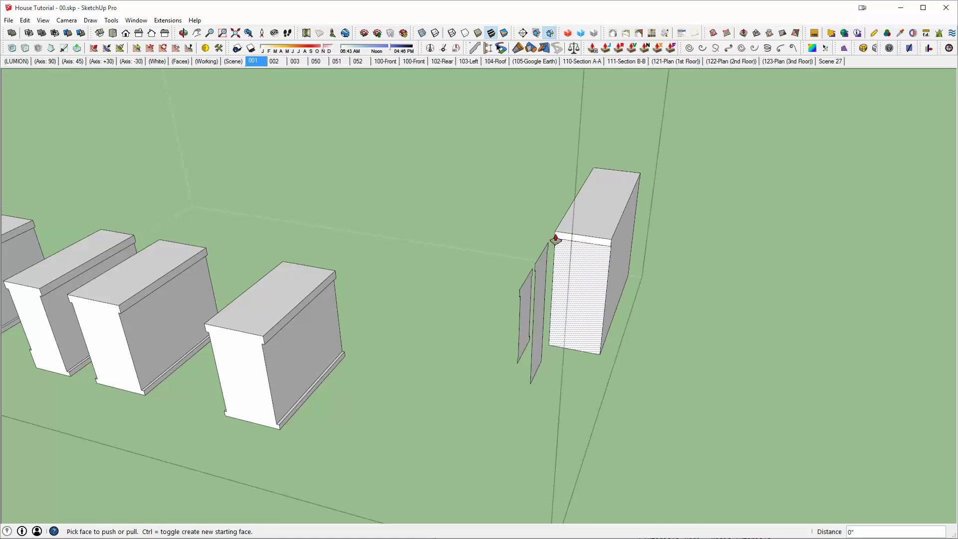
{"action": "middle_click_drag", "start_coordinate": [554, 239], "coordinate": [873, 242]}
{"action": "left_click", "coordinate": [655, 191]}
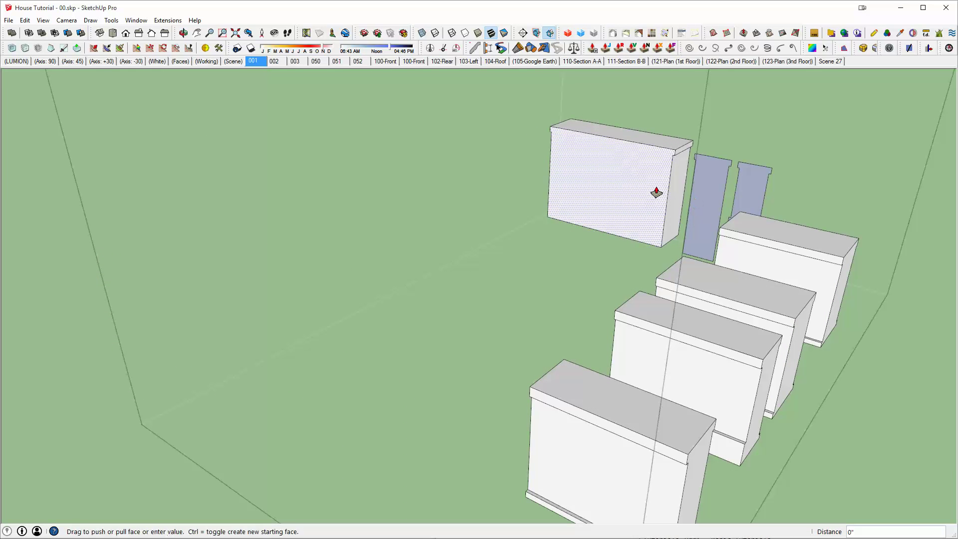
{"action": "left_click", "coordinate": [722, 178]}
{"action": "left_click", "coordinate": [680, 208]}
{"action": "left_click", "coordinate": [653, 183]}
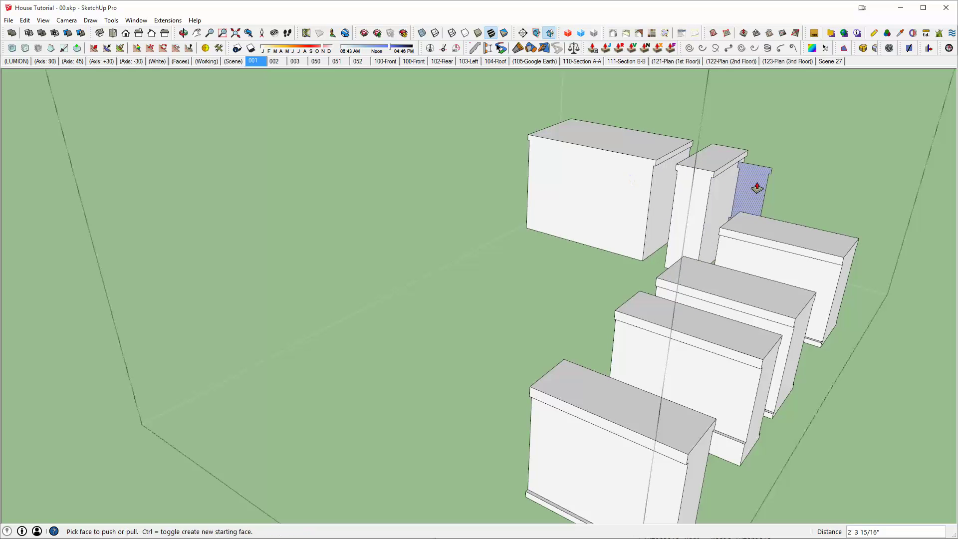
{"action": "middle_click_drag", "start_coordinate": [755, 185], "coordinate": [421, 235]}
{"action": "scroll", "coordinate": [515, 256], "scroll_direction": "down", "scroll_amount": 8}
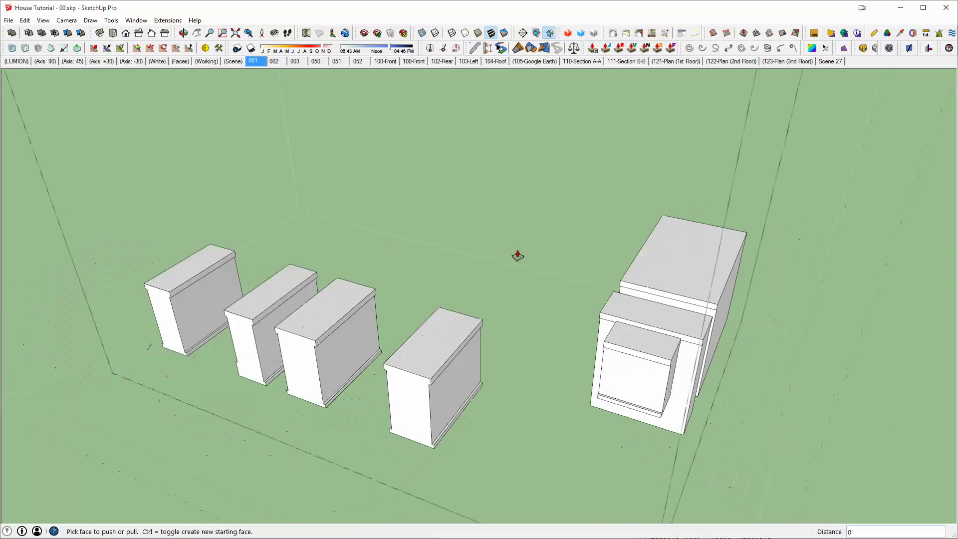
Step: Turn all seven extruded blocks into separate solid groups and redisplay the siding
{"action": "key", "text": "space"}
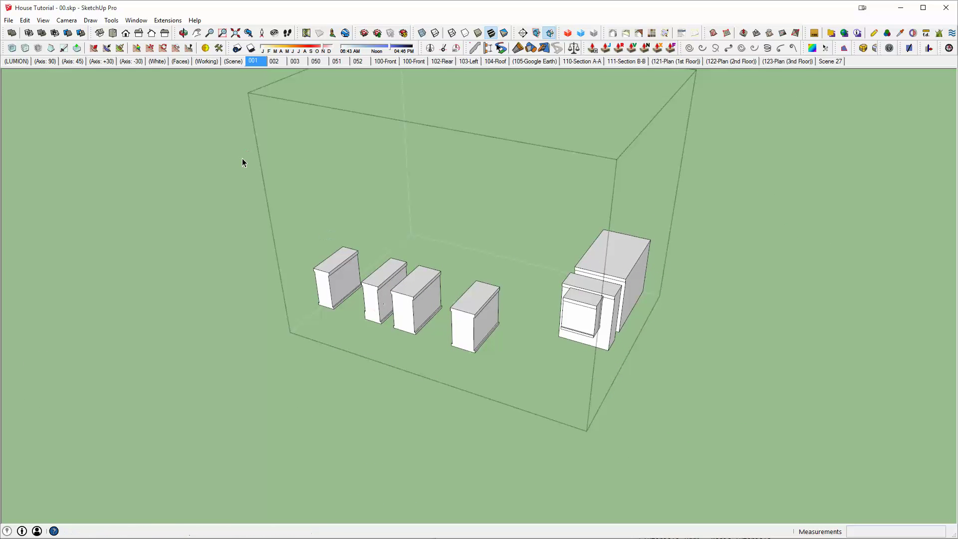
{"action": "left_click_drag", "start_coordinate": [243, 162], "coordinate": [741, 365]}
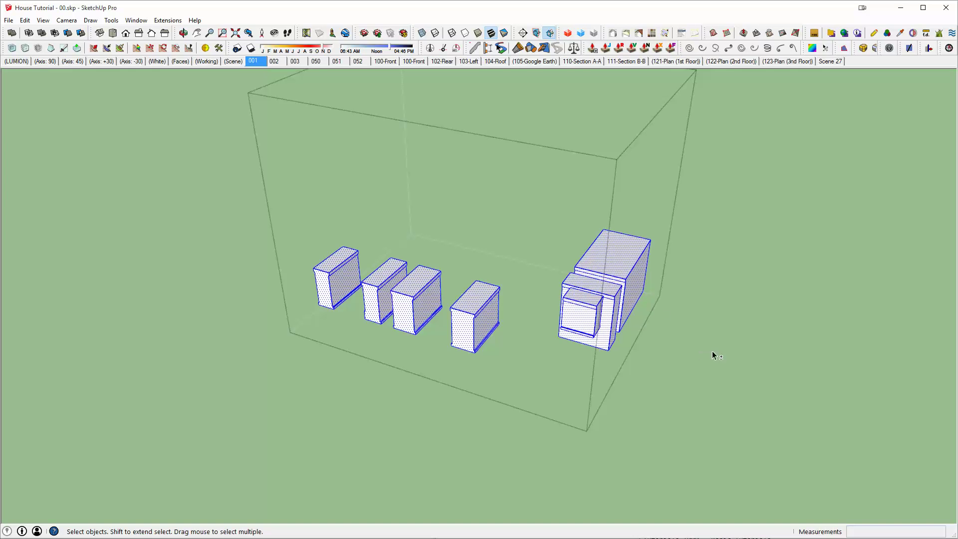
{"action": "left_click", "coordinate": [542, 293]}
{"action": "middle_click_drag", "start_coordinate": [543, 293], "coordinate": [567, 231]}
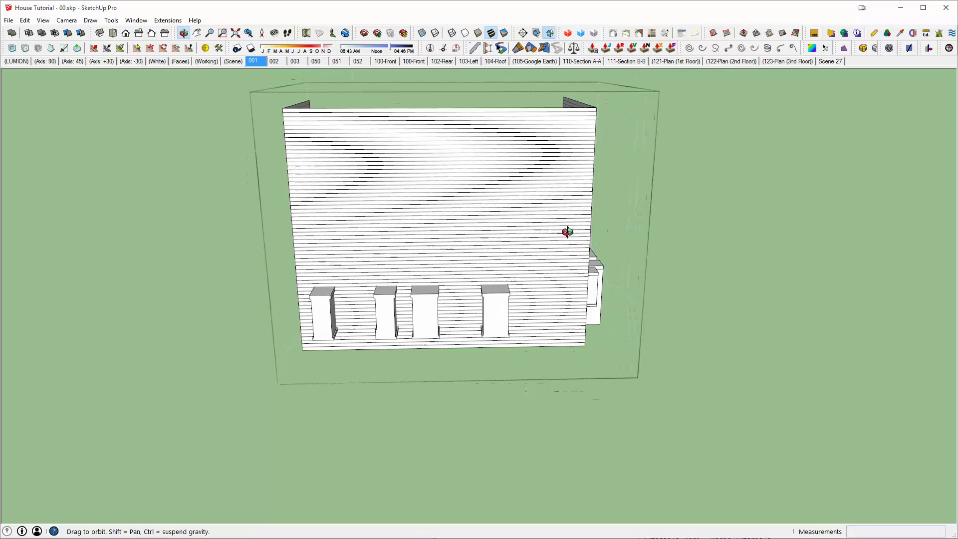
{"action": "scroll", "coordinate": [381, 298], "scroll_direction": "up", "scroll_amount": 3}
Step: Subtract the four window blocks on the side wall from the siding, one after another
{"action": "middle_click_drag", "start_coordinate": [381, 298], "coordinate": [353, 122]}
{"action": "mouse_move", "coordinate": [461, 143]}
{"action": "middle_mouse_down"}
{"action": "mouse_move", "coordinate": [560, 196]}
{"action": "mouse_move", "coordinate": [549, 210]}
{"action": "middle_mouse_up"}
{"action": "key", "text": "shift+s"}
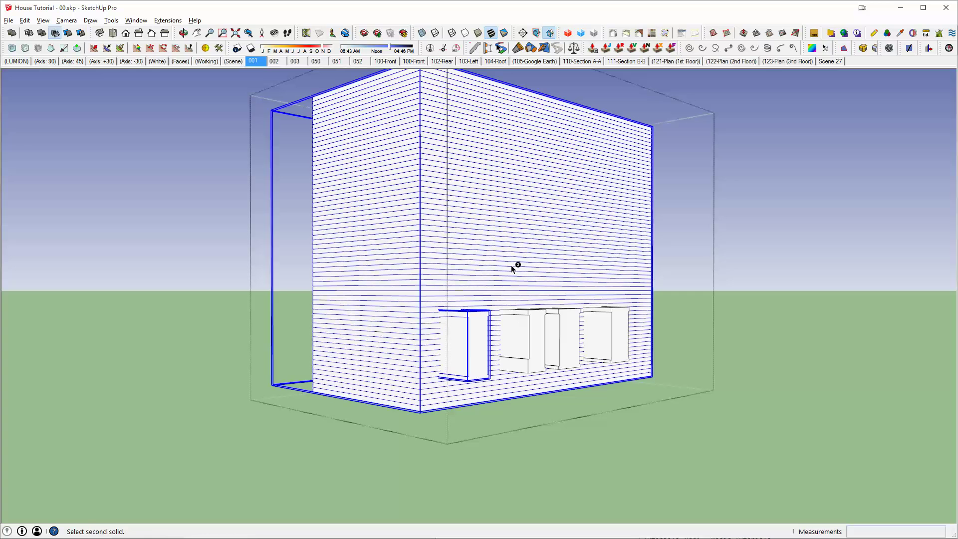
{"action": "left_click", "coordinate": [509, 265]}
{"action": "left_click", "coordinate": [509, 266]}
{"action": "left_click", "coordinate": [564, 331]}
{"action": "key", "text": "shift+s"}
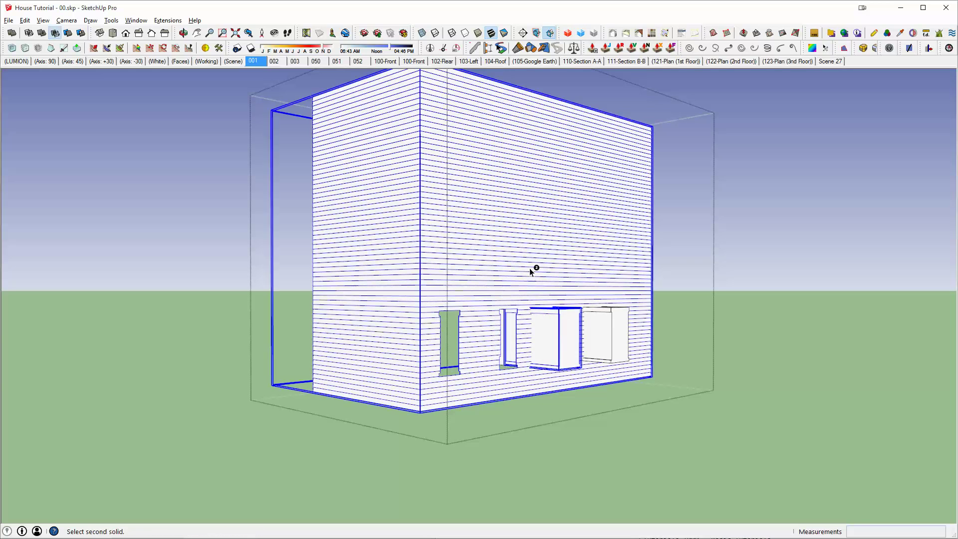
{"action": "left_click", "coordinate": [529, 268]}
{"action": "left_click", "coordinate": [605, 316]}
{"action": "key", "text": "shift+s"}
{"action": "left_click", "coordinate": [596, 269]}
Step: Subtract the small window, single door and wide glass door blocks on the porch wall from the siding
{"action": "middle_click_drag", "start_coordinate": [596, 271], "coordinate": [127, 302]}
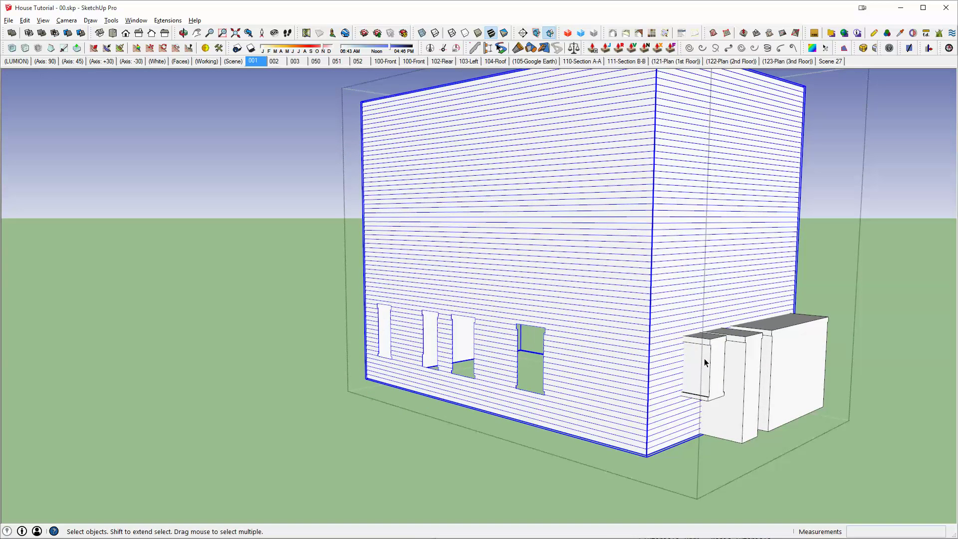
{"action": "left_click", "coordinate": [704, 360]}
{"action": "key", "text": "shift+s"}
{"action": "left_click", "coordinate": [706, 317]}
{"action": "left_click", "coordinate": [750, 390]}
{"action": "key", "text": "shift+s"}
{"action": "left_click", "coordinate": [698, 280]}
{"action": "left_click", "coordinate": [779, 340]}
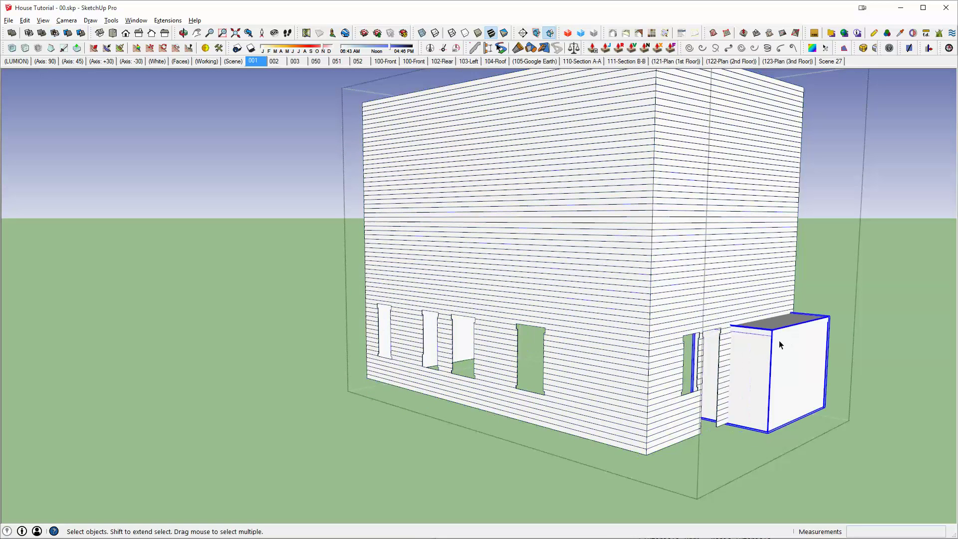
{"action": "key", "text": "shift+s"}
{"action": "left_click", "coordinate": [699, 253]}
Step: Redisplay the rest of the house, draw a large rectangle enclosing its footprint and extrude it 43' 5" into a block
{"action": "middle_click_drag", "start_coordinate": [741, 318], "coordinate": [864, 391]}
{"action": "key", "text": "shift+h"}
{"action": "scroll", "coordinate": [480, 239], "scroll_direction": "down", "scroll_amount": 2}
{"action": "middle_click_drag", "start_coordinate": [449, 237], "coordinate": [529, 249]}
{"action": "key", "text": "r"}
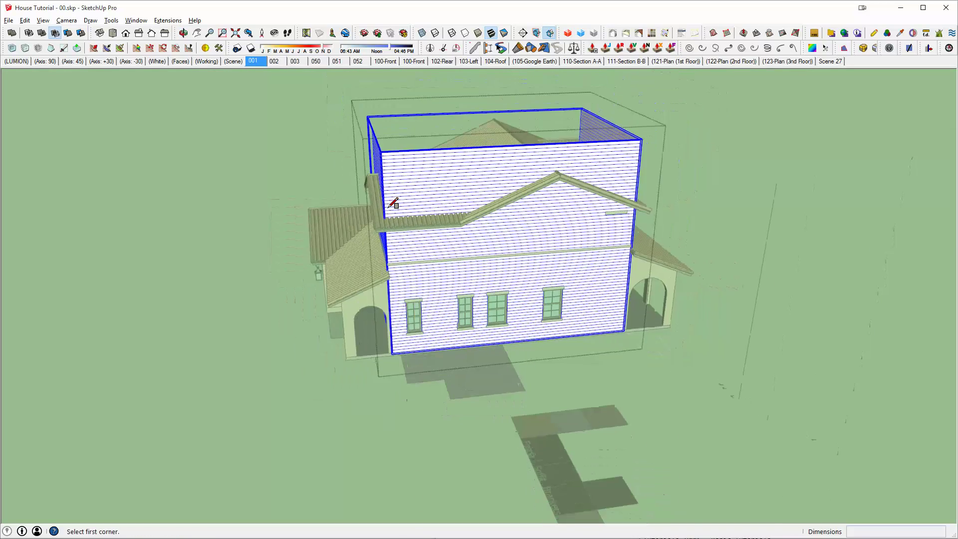
{"action": "middle_click_drag", "start_coordinate": [392, 203], "coordinate": [496, 263], "text": "shift"}
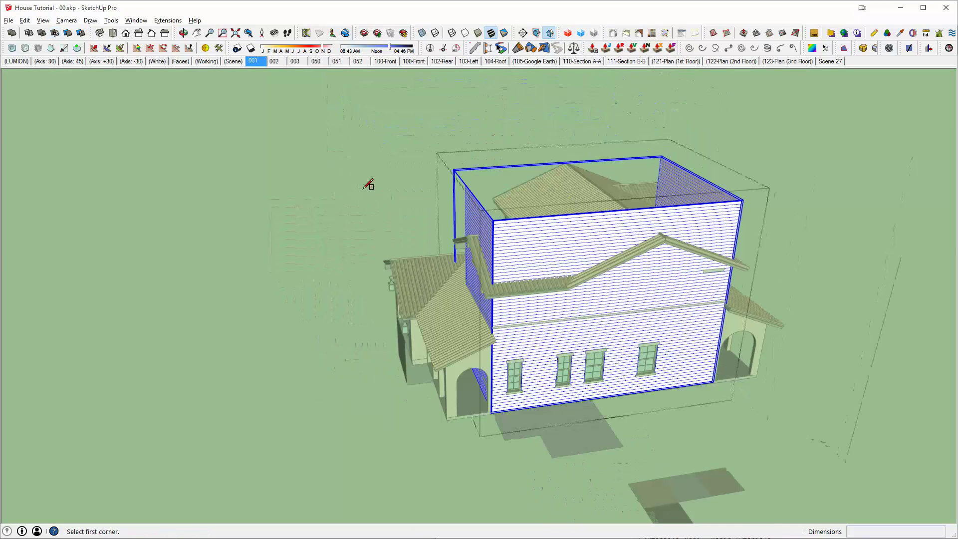
{"action": "left_click", "coordinate": [903, 433]}
{"action": "key", "text": "p"}
{"action": "left_click_drag", "start_coordinate": [793, 412], "coordinate": [801, 136]}
{"action": "middle_click_drag", "start_coordinate": [801, 136], "coordinate": [657, 274]}
{"action": "scroll", "coordinate": [576, 360], "scroll_direction": "up", "scroll_amount": 1}
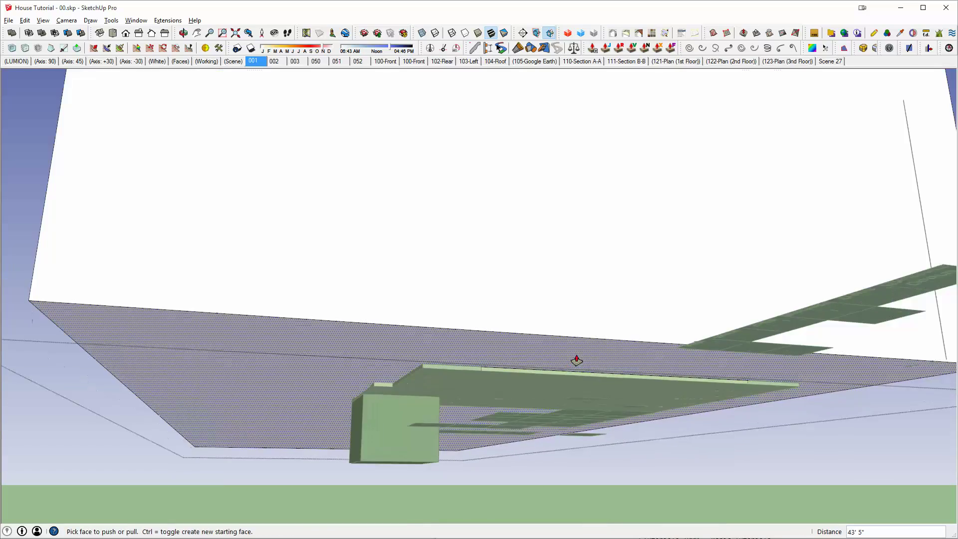
Step: Push the enclosing block's underside up 19' 9 5/16" to uncover the lower part of the siding
{"action": "left_click_drag", "start_coordinate": [557, 285], "coordinate": [453, 216]}
{"action": "scroll", "coordinate": [453, 216], "scroll_direction": "up", "scroll_amount": 4}
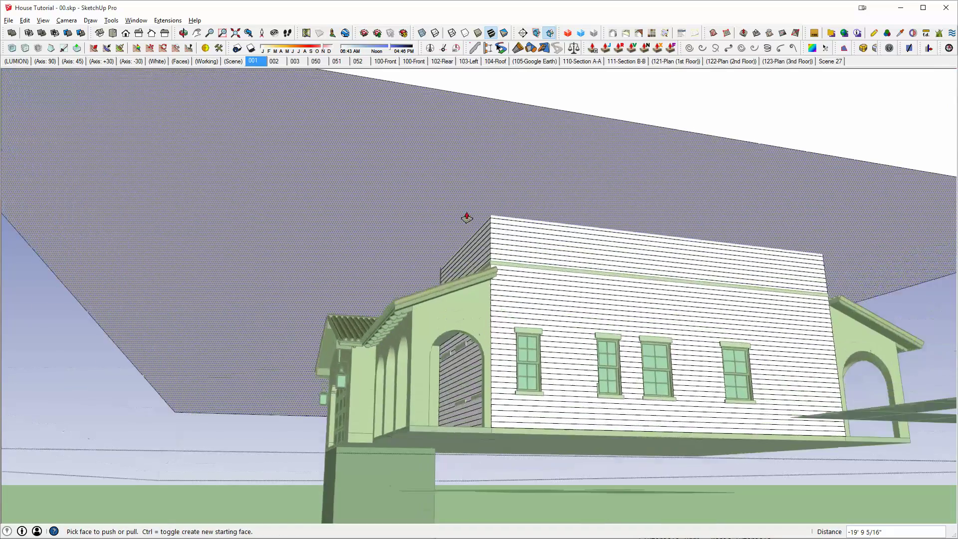
{"action": "scroll", "coordinate": [497, 213], "scroll_direction": "up", "scroll_amount": 2}
{"action": "middle_click_drag", "start_coordinate": [502, 222], "coordinate": [511, 172]}
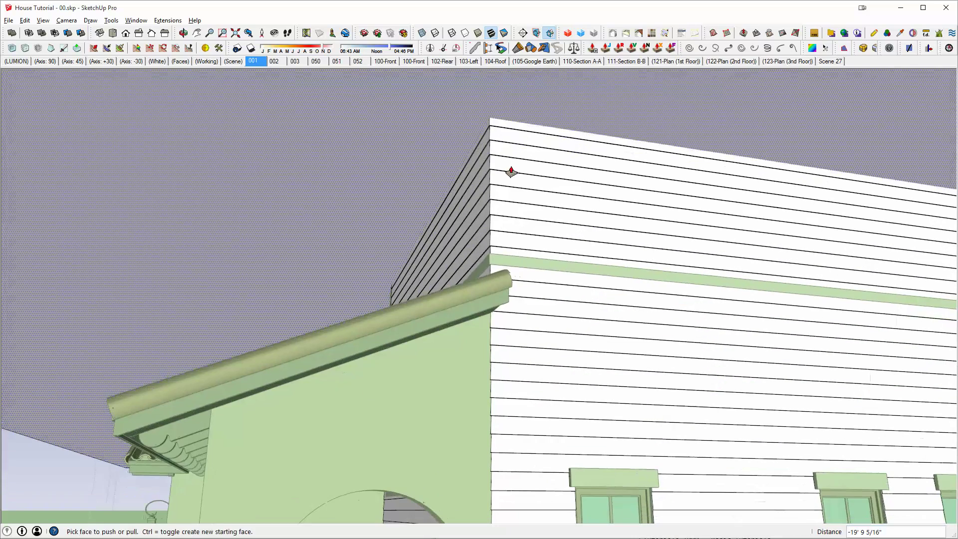
Step: Pull the block's underside down 4' 10 5/16" to the lower edge of the trim band above the first-floor siding
{"action": "left_click_drag", "start_coordinate": [502, 115], "coordinate": [491, 257]}
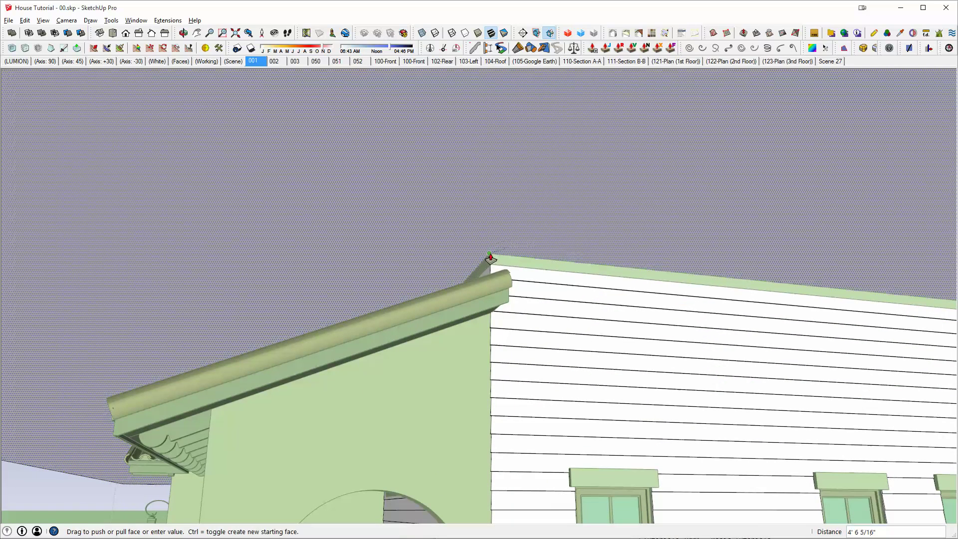
{"action": "scroll", "coordinate": [488, 263], "scroll_direction": "up", "scroll_amount": 3}
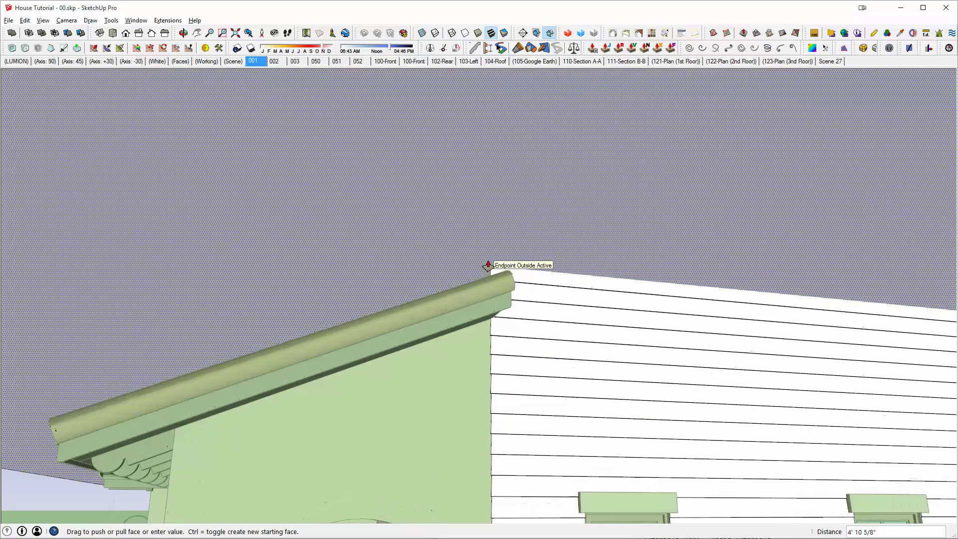
{"action": "key", "text": "x"}
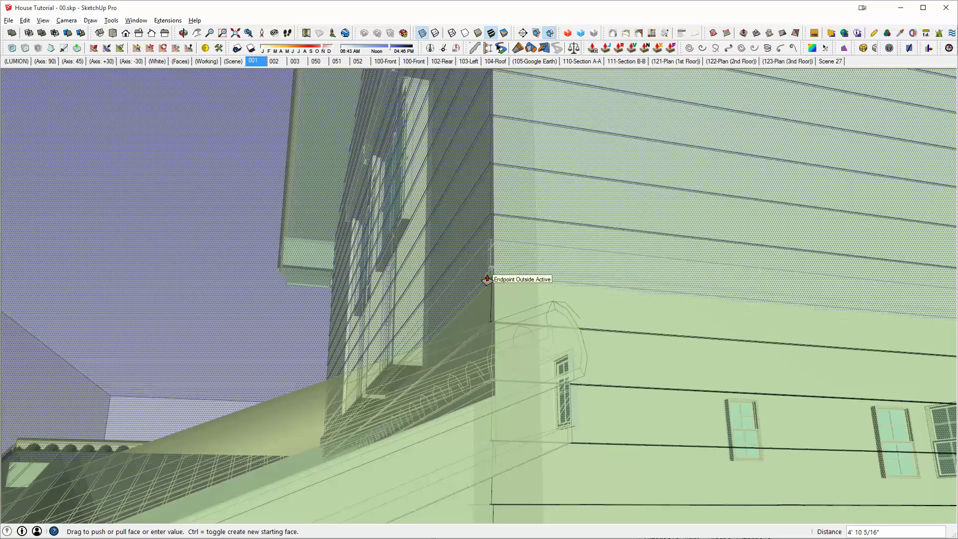
{"action": "left_click", "coordinate": [487, 280]}
{"action": "key", "text": "x"}
Step: Make the enclosing block a solid, subtract it from the siding to trim its top, and redisplay the rest of the house
{"action": "key", "text": "space"}
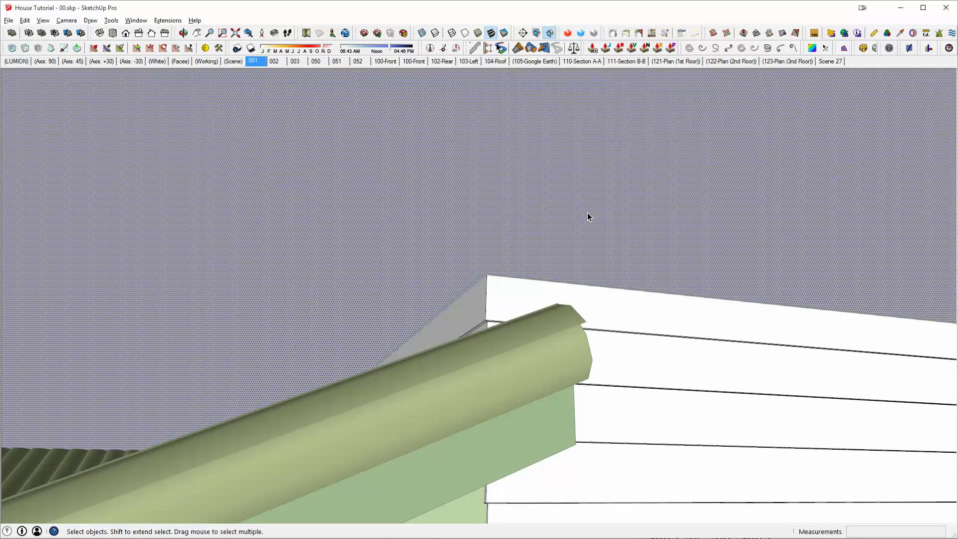
{"action": "left_click", "coordinate": [588, 212]}
{"action": "scroll", "coordinate": [601, 227], "scroll_direction": "down", "scroll_amount": 3}
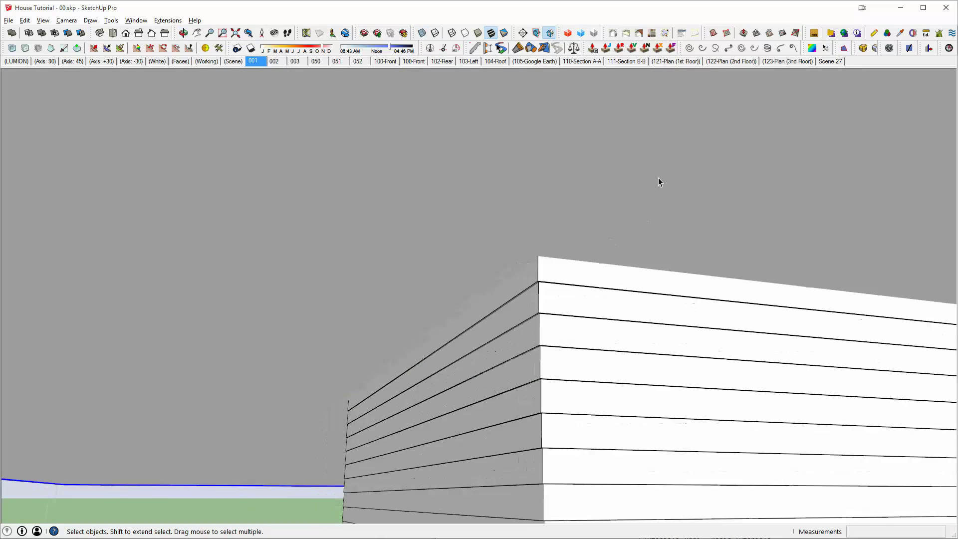
{"action": "key", "text": "shift+s"}
{"action": "left_click", "coordinate": [650, 347]}
{"action": "middle_click_drag", "start_coordinate": [650, 348], "coordinate": [334, 229]}
{"action": "scroll", "coordinate": [670, 338], "scroll_direction": "down", "scroll_amount": 6}
{"action": "scroll", "coordinate": [507, 298], "scroll_direction": "down", "scroll_amount": 2}
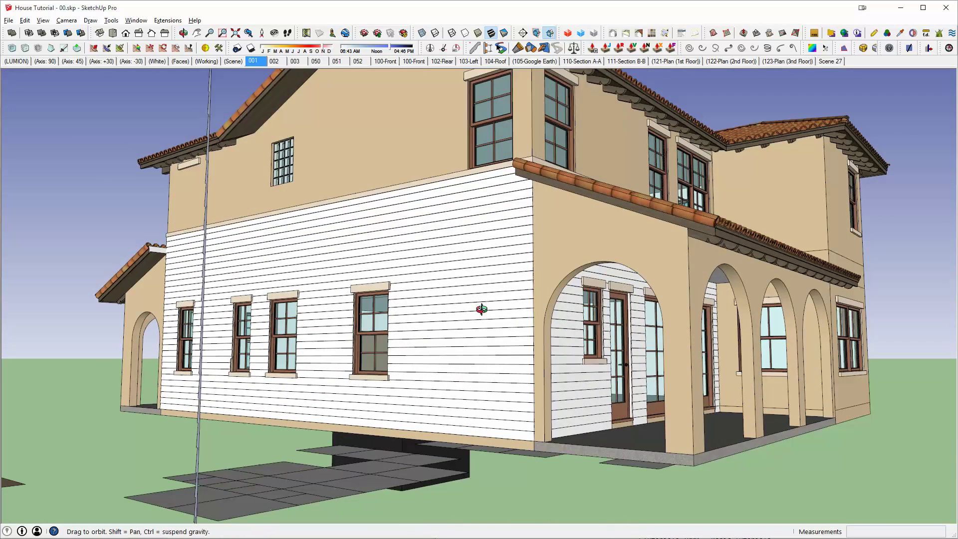
Step: Examine the cut siding around the side-wall windows, the porch openings and the upper trim band
{"action": "middle_click_drag", "start_coordinate": [481, 309], "coordinate": [516, 346]}
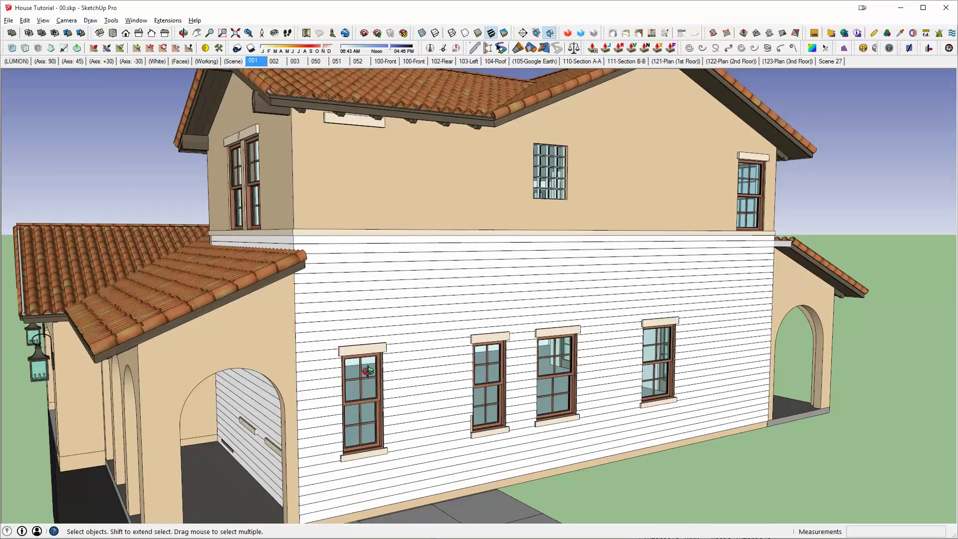
{"action": "middle_click_drag", "start_coordinate": [368, 371], "coordinate": [453, 303]}
{"action": "scroll", "coordinate": [378, 284], "scroll_direction": "up", "scroll_amount": 3}
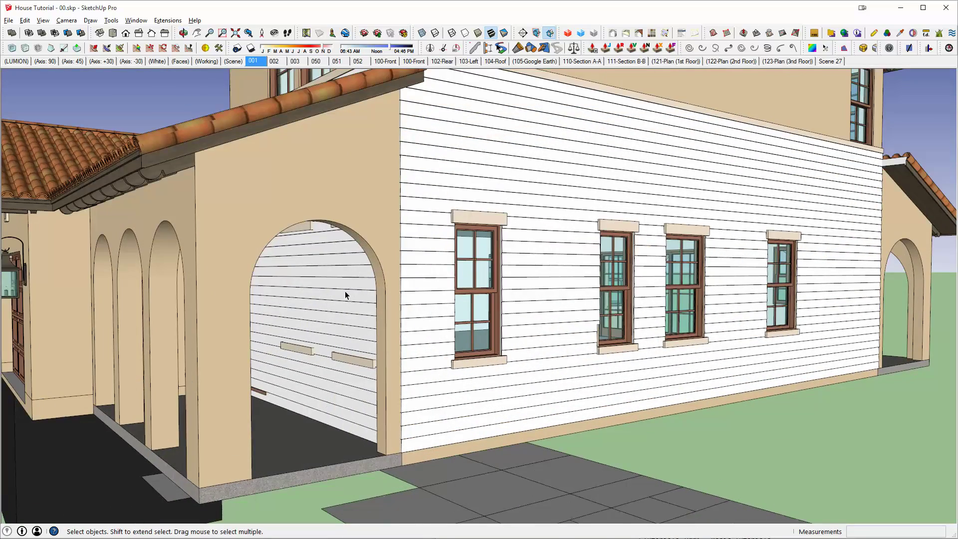
{"action": "middle_click_drag", "start_coordinate": [279, 302], "coordinate": [357, 236]}
{"action": "middle_click_drag", "start_coordinate": [533, 262], "coordinate": [651, 308]}
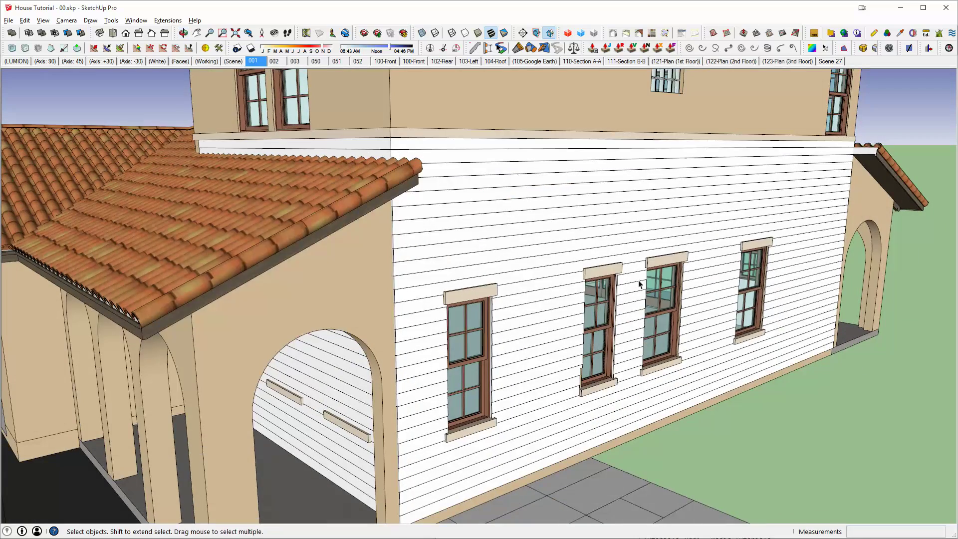
{"action": "middle_click_drag", "start_coordinate": [617, 253], "coordinate": [378, 287]}
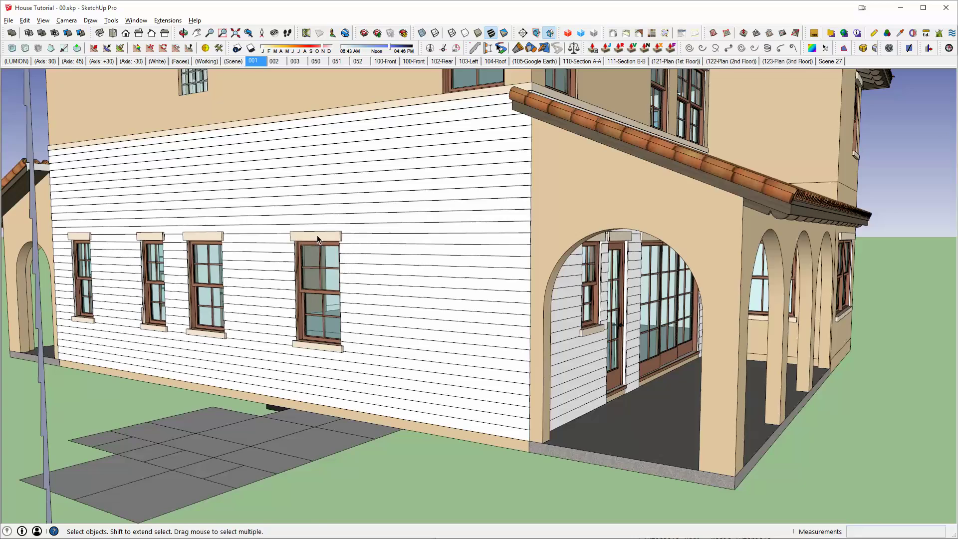
{"action": "scroll", "coordinate": [316, 235], "scroll_direction": "up", "scroll_amount": 3}
{"action": "middle_click_drag", "start_coordinate": [398, 236], "coordinate": [624, 292]}
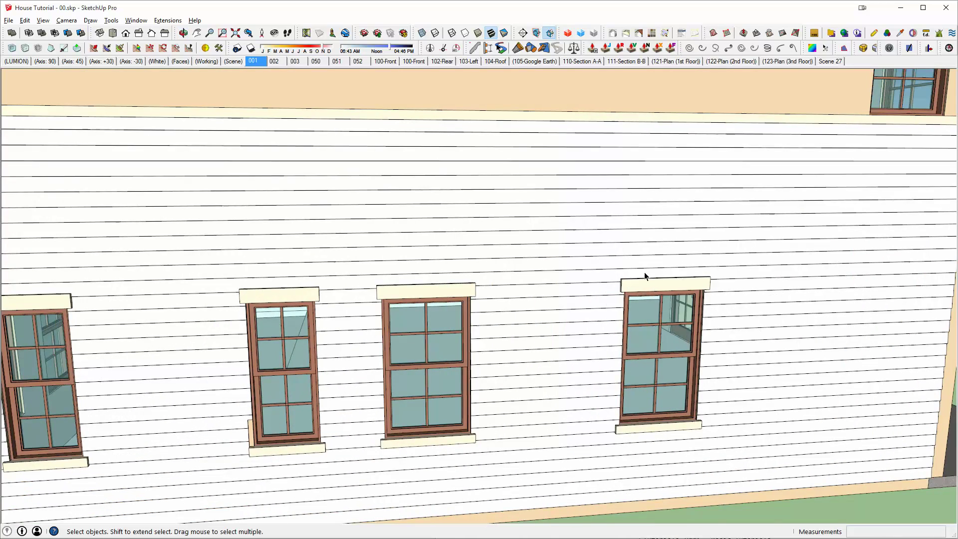
Step: Close the head trim notch above the rightmost side-wall window opening by pushing its end face across to the opposite end
{"action": "scroll", "coordinate": [711, 283], "scroll_direction": "up", "scroll_amount": 5}
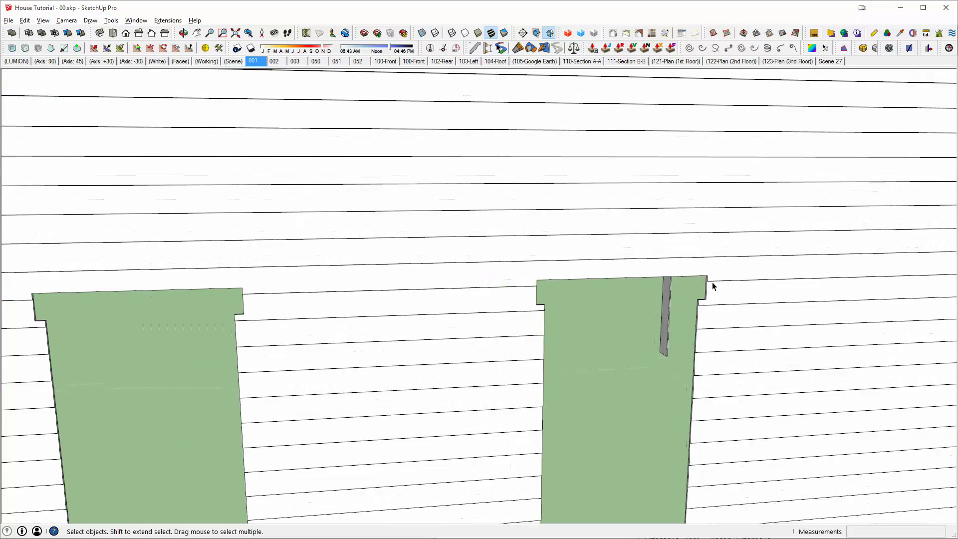
{"action": "middle_click_drag", "start_coordinate": [711, 283], "coordinate": [806, 292]}
{"action": "scroll", "coordinate": [686, 289], "scroll_direction": "up", "scroll_amount": 5}
{"action": "key", "text": "p"}
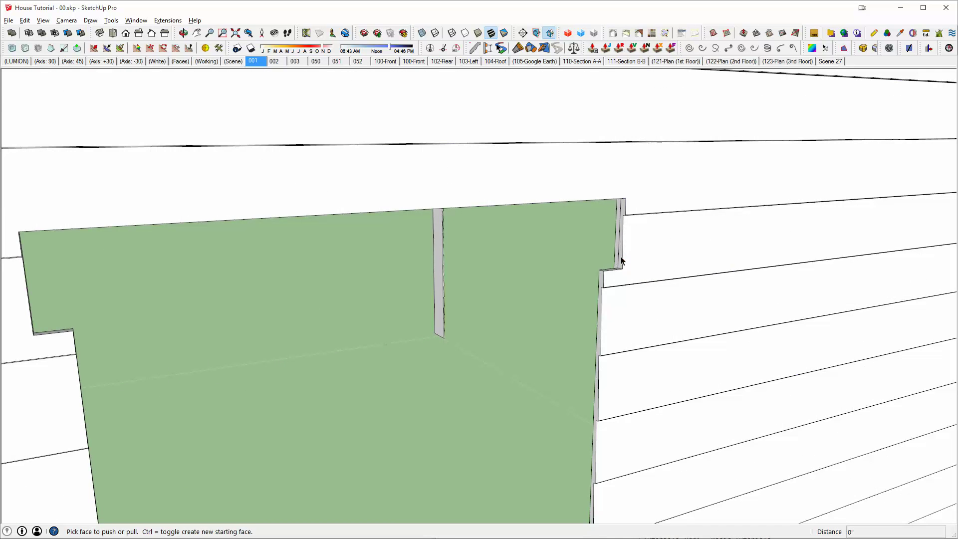
{"action": "key", "text": "space"}
{"action": "double_click", "coordinate": [621, 258]}
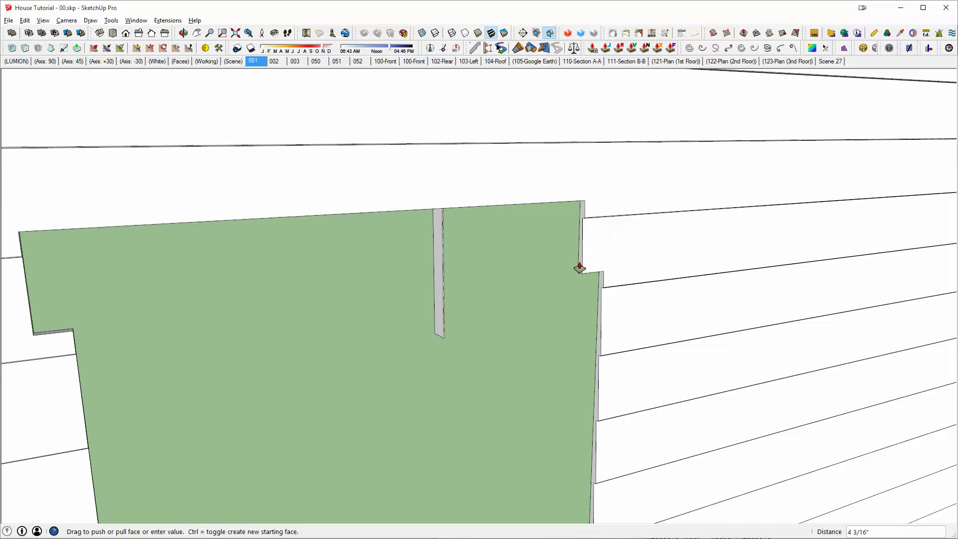
{"action": "middle_click_drag", "start_coordinate": [577, 268], "coordinate": [324, 263]}
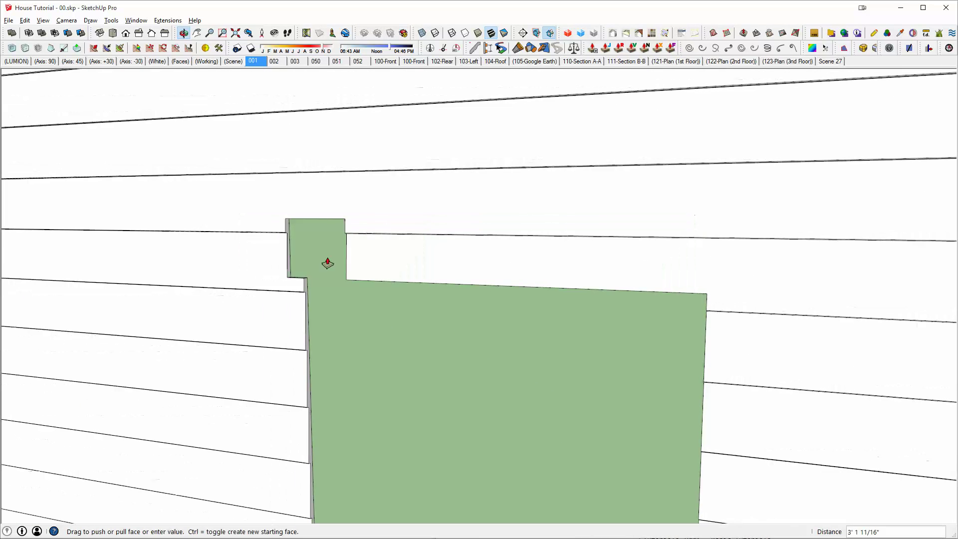
{"action": "left_click", "coordinate": [286, 263]}
Step: Remove the stray edge left beside the upper corner of the filled window opening in the siding
{"action": "key", "text": "space"}
{"action": "key", "text": "ctrl+a"}
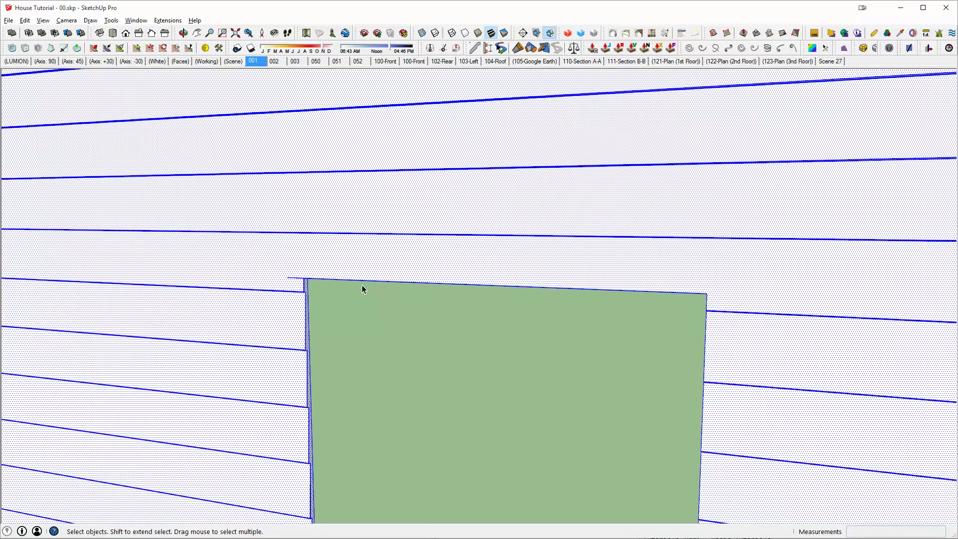
{"action": "key", "text": "e"}
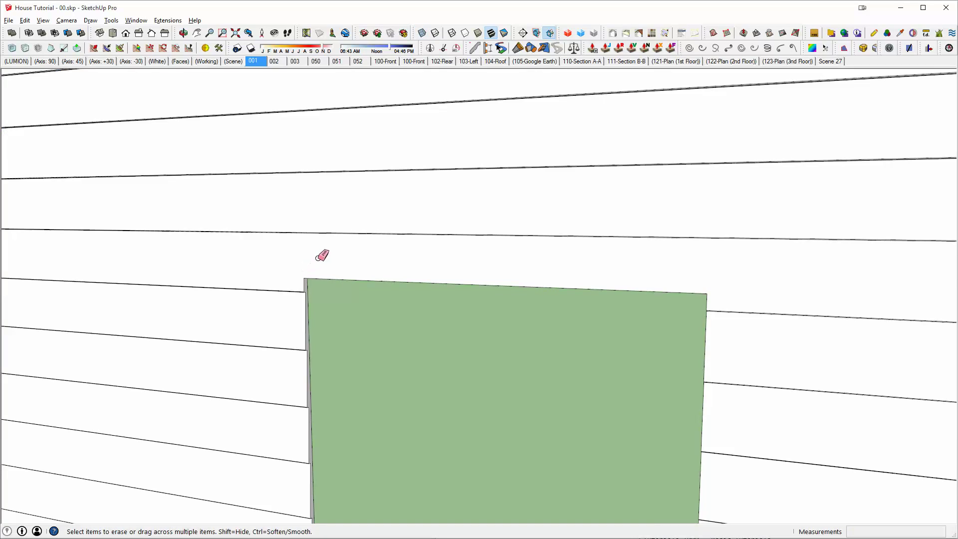
Step: Isolate the head trim geometry above the rightmost side-wall window and make it a group inside its component
{"action": "key", "text": "space"}
{"action": "middle_click_drag", "start_coordinate": [319, 257], "coordinate": [794, 254]}
{"action": "scroll", "coordinate": [748, 251], "scroll_direction": "down", "scroll_amount": 4}
{"action": "key", "text": "Escape"}
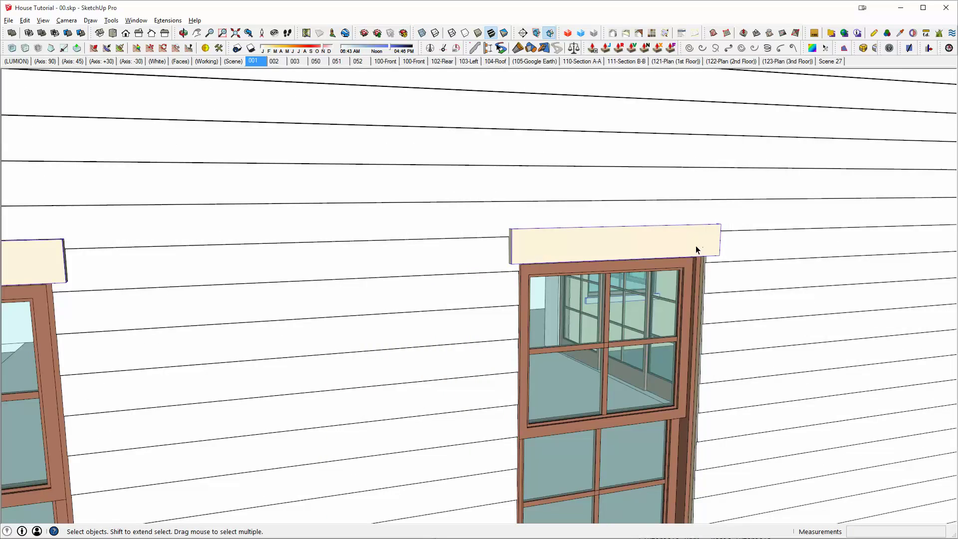
{"action": "double_click", "coordinate": [680, 245]}
{"action": "double_click", "coordinate": [659, 244]}
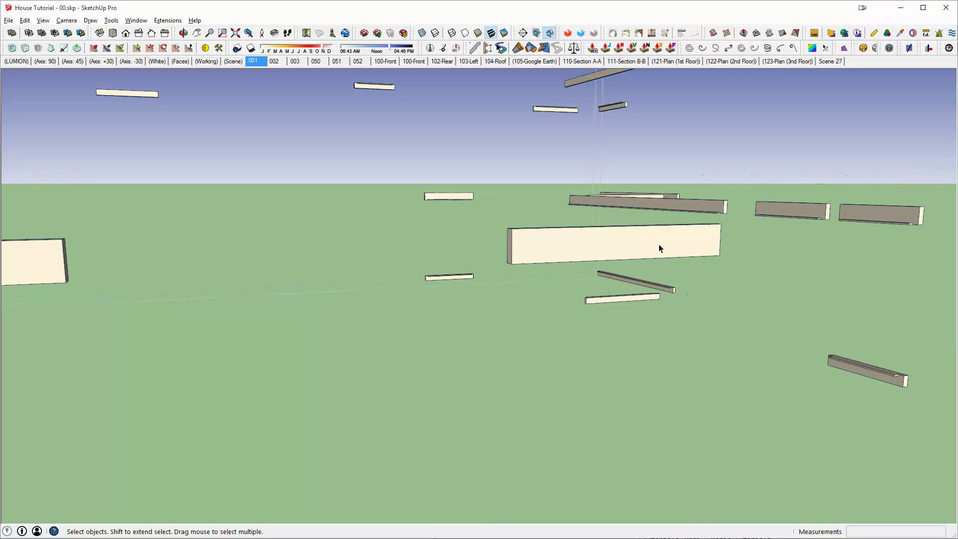
{"action": "left_click", "coordinate": [658, 245]}
{"action": "double_click", "coordinate": [657, 244]}
{"action": "left_click_drag", "start_coordinate": [399, 163], "coordinate": [802, 301]}
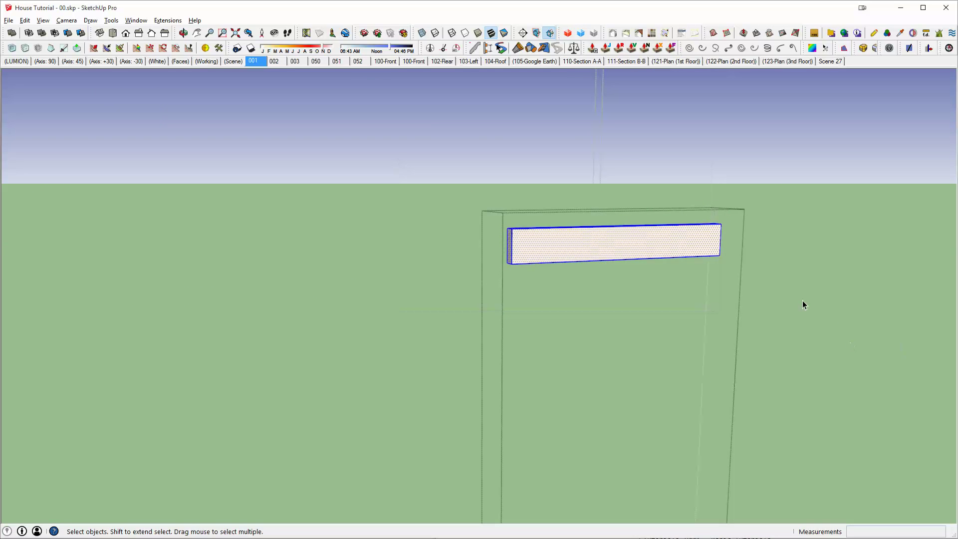
{"action": "key", "text": "ctrl+g"}
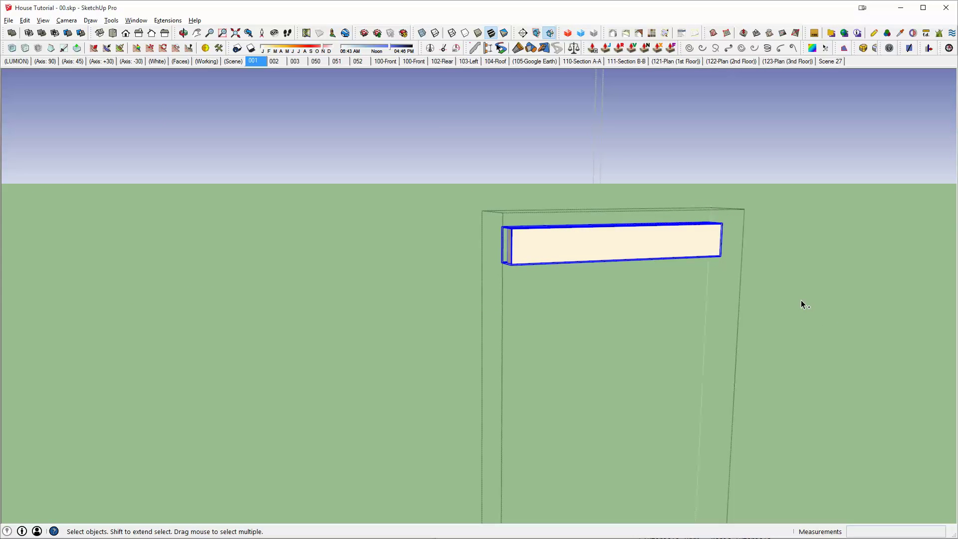
{"action": "key", "text": "Escape"}
{"action": "key", "text": "Escape"}
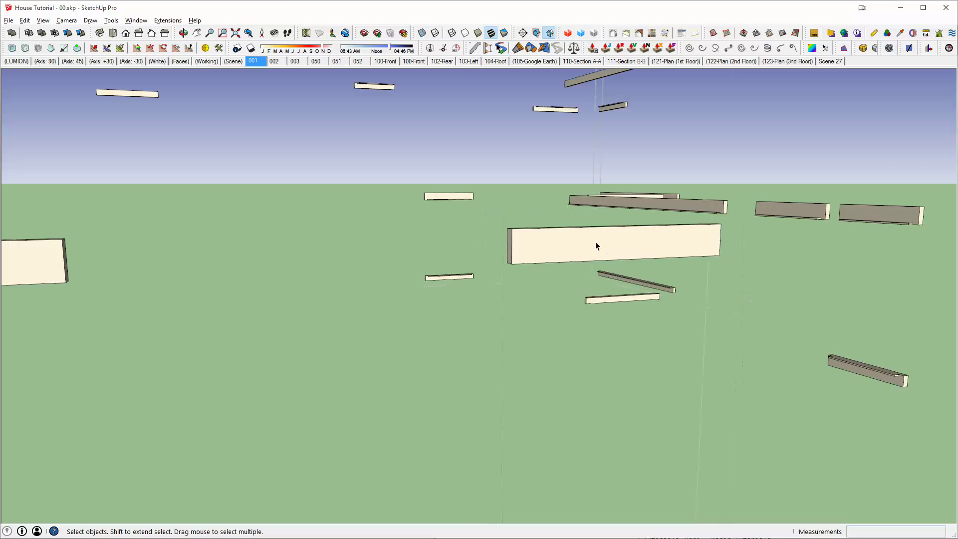
Step: Copy the grouped head trim and paste it in place alongside the lap siding above the filled window notch
{"action": "left_click", "coordinate": [628, 253]}
{"action": "key", "text": "Escape"}
{"action": "key", "text": "Escape"}
{"action": "key", "text": "Escape"}
{"action": "triple_click", "coordinate": [739, 261]}
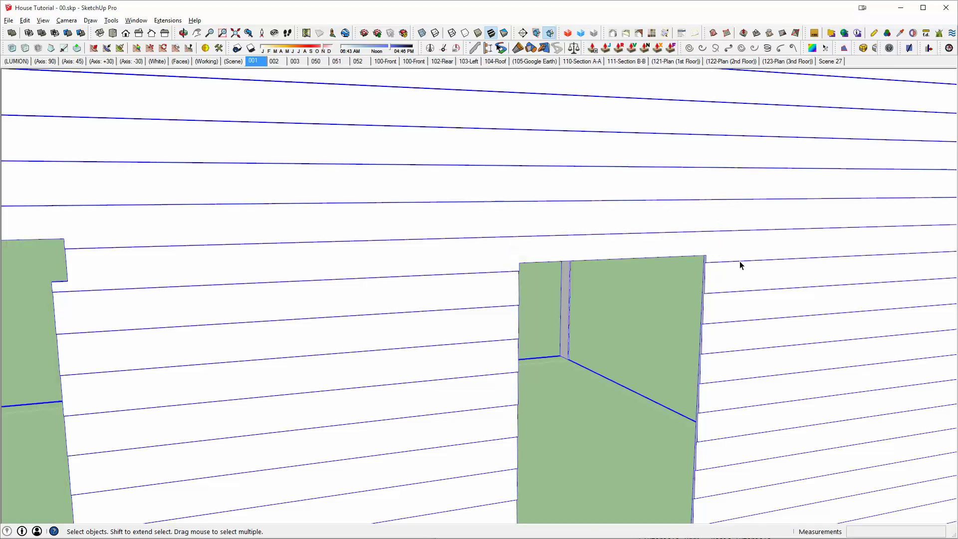
{"action": "key", "text": "ctrl+shift+v"}
{"action": "middle_click_drag", "start_coordinate": [725, 249], "coordinate": [822, 199]}
{"action": "scroll", "coordinate": [680, 226], "scroll_direction": "up", "scroll_amount": 3}
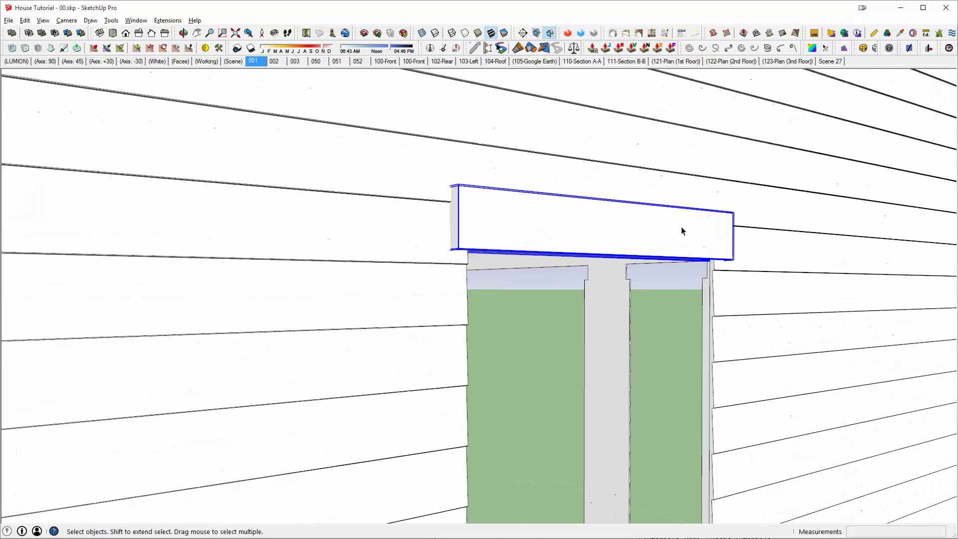
{"action": "middle_click_drag", "start_coordinate": [871, 289], "coordinate": [862, 219]}
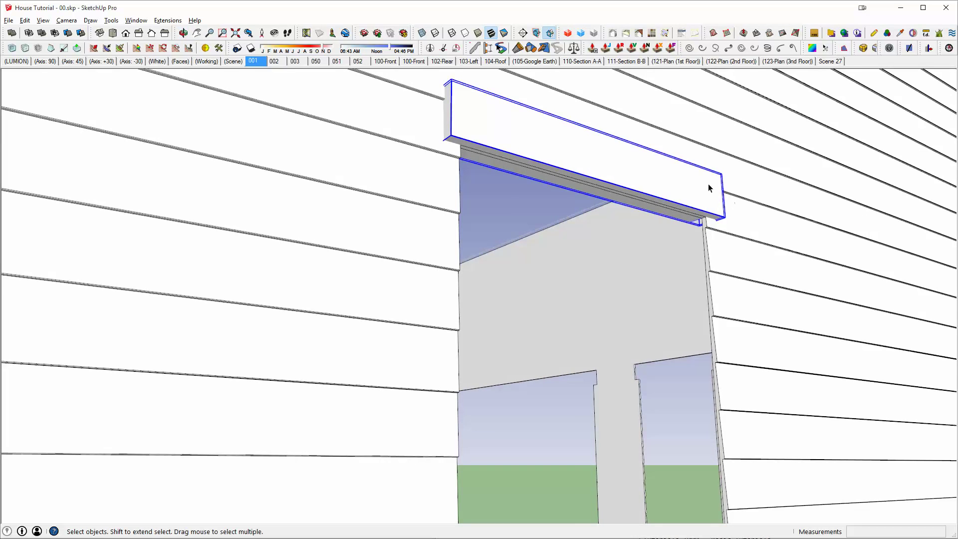
{"action": "scroll", "coordinate": [707, 188], "scroll_direction": "down", "scroll_amount": 3}
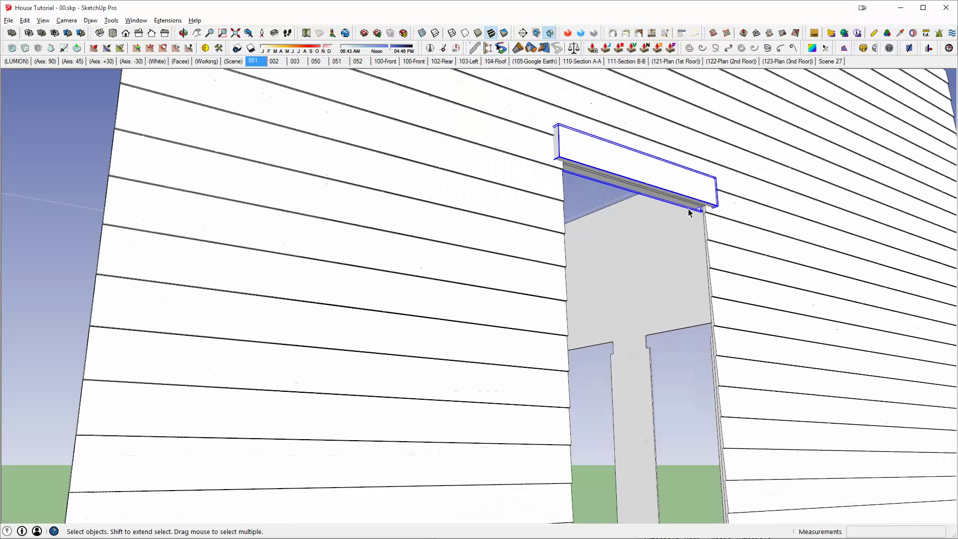
{"action": "double_click", "coordinate": [654, 179]}
{"action": "left_click", "coordinate": [654, 179]}
{"action": "key", "text": "Escape"}
Step: Erase the stray edge inside the siding near the upper corner of the window opening, using X-ray display to find it
{"action": "left_click", "coordinate": [747, 225]}
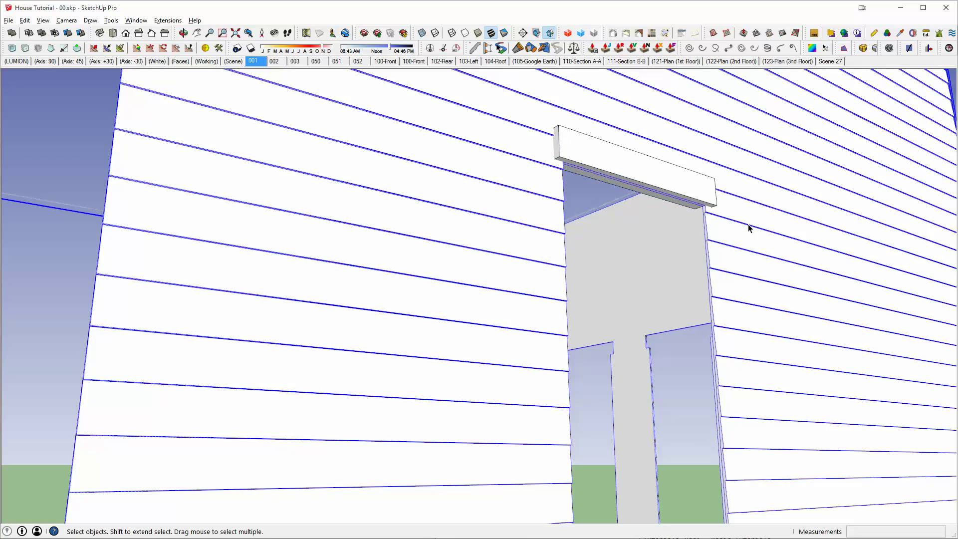
{"action": "middle_click_drag", "start_coordinate": [528, 191], "coordinate": [453, 215], "text": "shift"}
{"action": "middle_click_drag", "start_coordinate": [454, 214], "coordinate": [421, 240]}
{"action": "scroll", "coordinate": [291, 285], "scroll_direction": "up", "scroll_amount": 3}
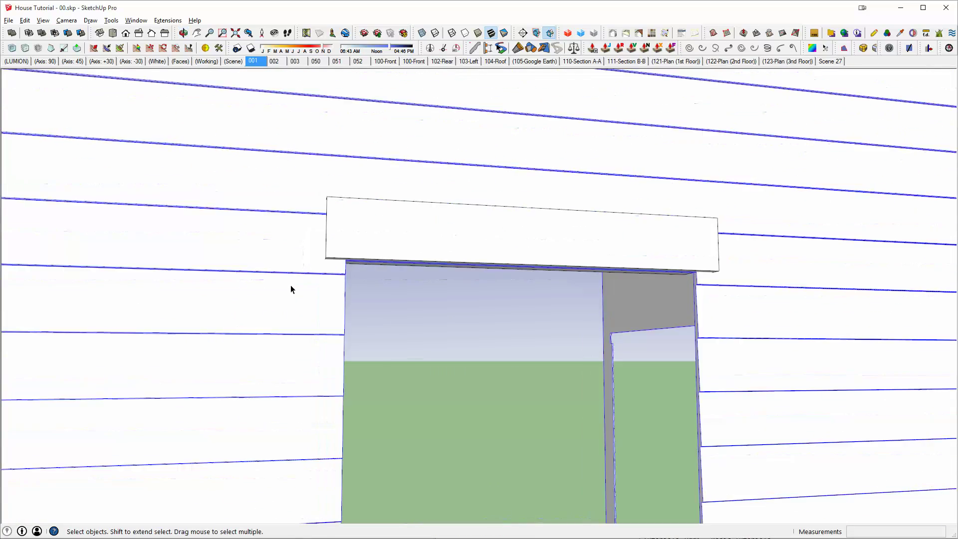
{"action": "triple_click", "coordinate": [291, 283]}
{"action": "middle_click_drag", "start_coordinate": [292, 282], "coordinate": [354, 274]}
{"action": "mouse_move", "coordinate": [354, 274]}
{"action": "middle_mouse_down", "text": "shift"}
{"action": "mouse_move", "coordinate": [527, 240]}
{"action": "mouse_move", "coordinate": [502, 282]}
{"action": "middle_mouse_up", "text": "shift"}
{"action": "key", "text": "x"}
{"action": "scroll", "coordinate": [564, 244], "scroll_direction": "up", "scroll_amount": 5}
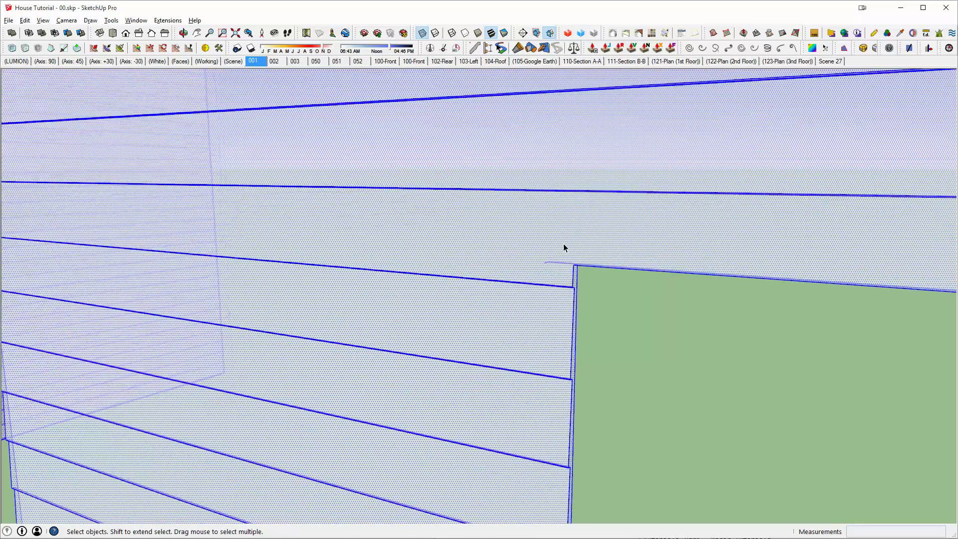
{"action": "key", "text": "e"}
{"action": "left_click_drag", "start_coordinate": [549, 262], "coordinate": [540, 272]}
{"action": "key", "text": "x"}
{"action": "middle_click_drag", "start_coordinate": [543, 237], "coordinate": [897, 199]}
{"action": "key", "text": "space"}
{"action": "scroll", "coordinate": [598, 182], "scroll_direction": "down", "scroll_amount": 2}
{"action": "key", "text": "Escape"}
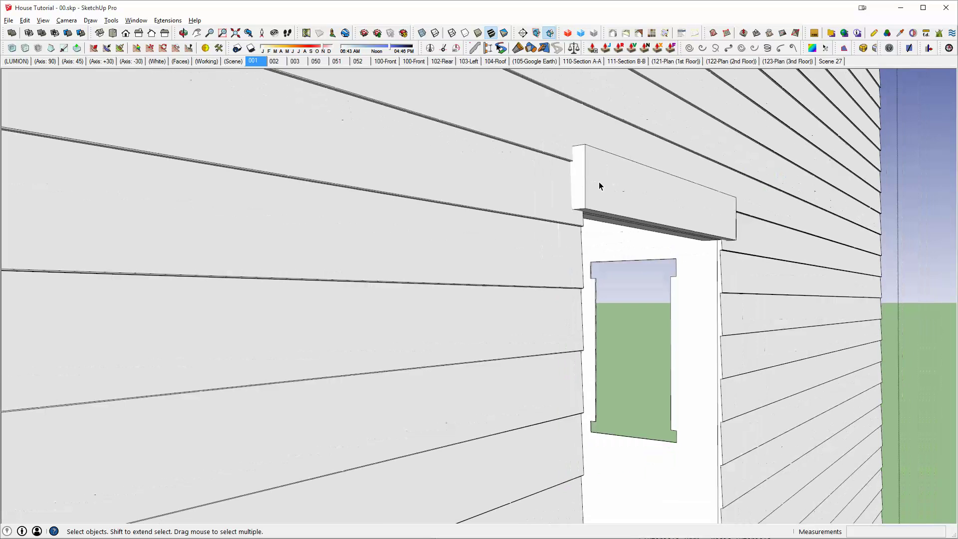
Step: Subtract the pasted head trim solid from the siding to cut the notch above the window opening
{"action": "left_click", "coordinate": [754, 246]}
{"action": "middle_click_drag", "start_coordinate": [764, 244], "coordinate": [215, 246]}
{"action": "scroll", "coordinate": [365, 225], "scroll_direction": "up", "scroll_amount": 4}
{"action": "key", "text": "e"}
{"action": "key", "text": "space"}
Step: Erase the leftover edges crossing the window opening beneath the newly cut head trim notch
{"action": "triple_click", "coordinate": [450, 199]}
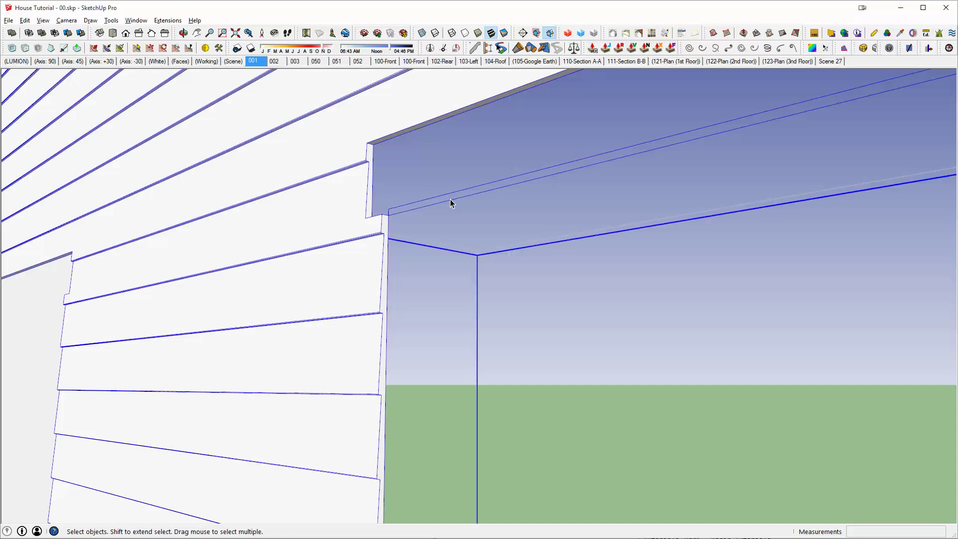
{"action": "key", "text": "e"}
{"action": "left_click_drag", "start_coordinate": [449, 202], "coordinate": [393, 207]}
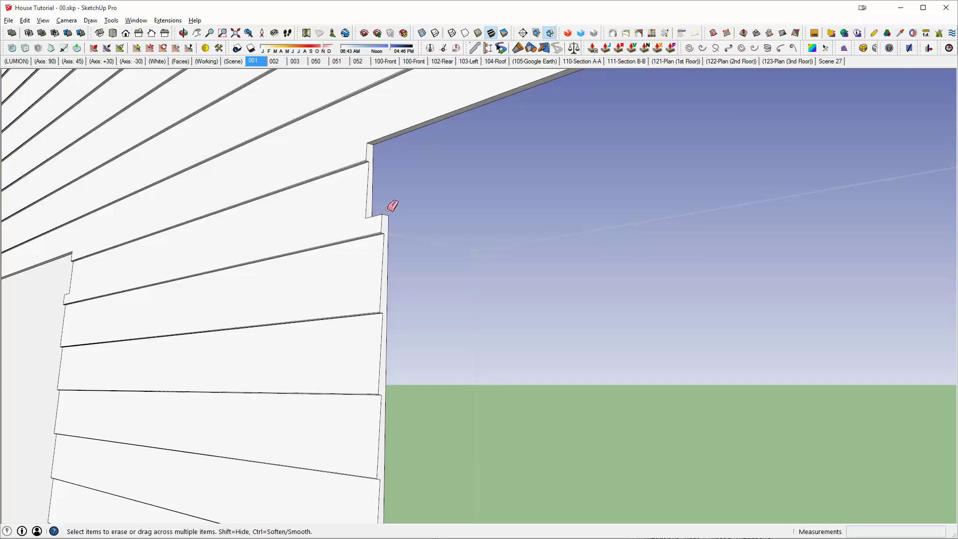
{"action": "key", "text": "space"}
{"action": "triple_click", "coordinate": [348, 223]}
{"action": "middle_click_drag", "start_coordinate": [274, 235], "coordinate": [431, 247]}
{"action": "left_click", "coordinate": [438, 225]}
{"action": "scroll", "coordinate": [559, 214], "scroll_direction": "down", "scroll_amount": 6}
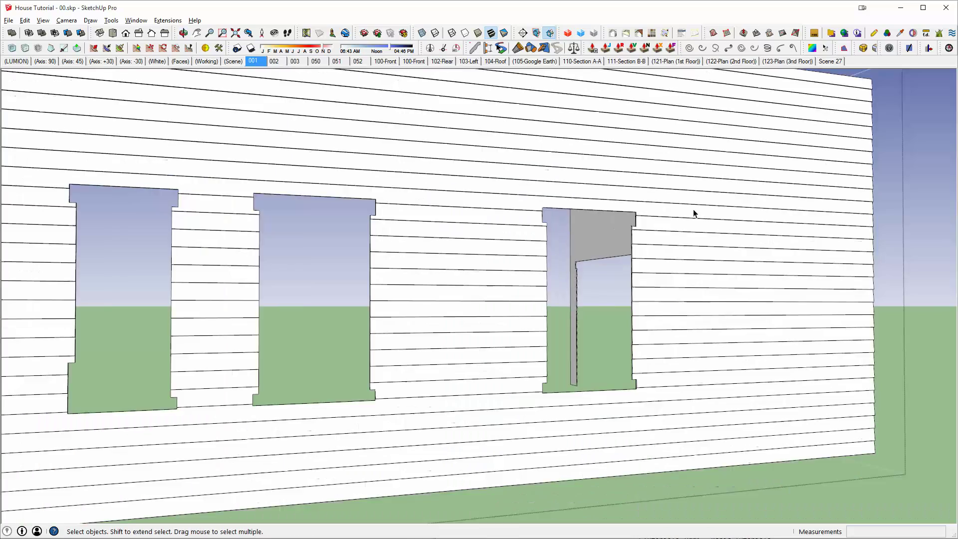
Step: Leave the siding group and examine the finished lap siding on the side wall, rear porch and arched front porch
{"action": "scroll", "coordinate": [693, 209], "scroll_direction": "down", "scroll_amount": 2}
{"action": "key", "text": "Escape"}
{"action": "mouse_move", "coordinate": [659, 265]}
{"action": "middle_mouse_down"}
{"action": "mouse_move", "coordinate": [666, 241]}
{"action": "mouse_move", "coordinate": [644, 218]}
{"action": "mouse_move", "coordinate": [581, 240]}
{"action": "mouse_move", "coordinate": [652, 268]}
{"action": "middle_mouse_up"}
{"action": "scroll", "coordinate": [667, 240], "scroll_direction": "down", "scroll_amount": 1}
{"action": "scroll", "coordinate": [652, 268], "scroll_direction": "down", "scroll_amount": 1}
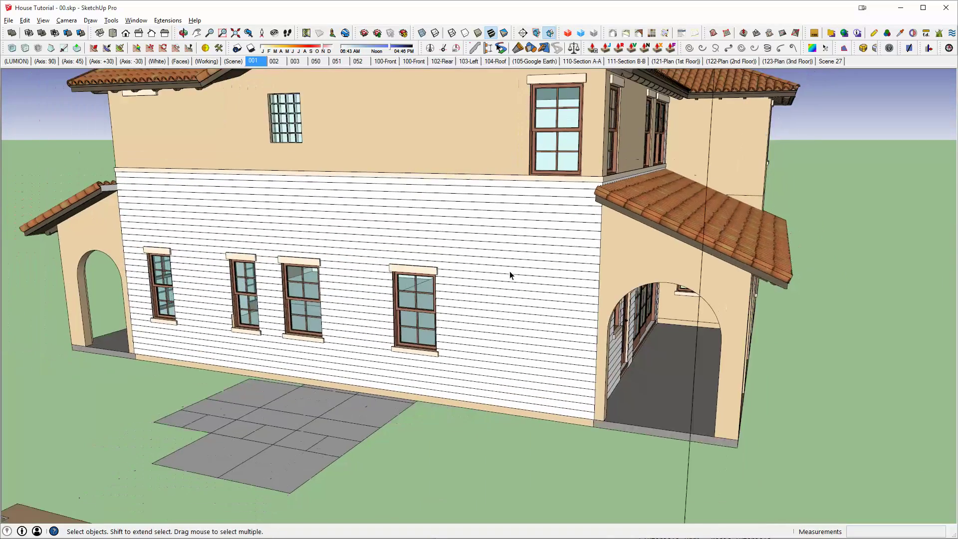
{"action": "middle_click_drag", "start_coordinate": [509, 272], "coordinate": [342, 135]}
{"action": "scroll", "coordinate": [707, 277], "scroll_direction": "down", "scroll_amount": 2}
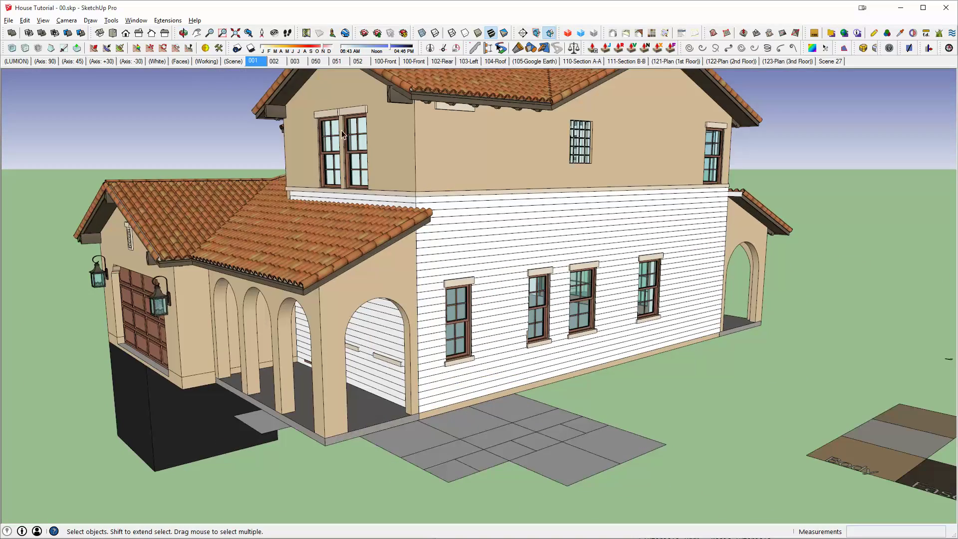
{"action": "middle_click_drag", "start_coordinate": [530, 284], "coordinate": [537, 189]}
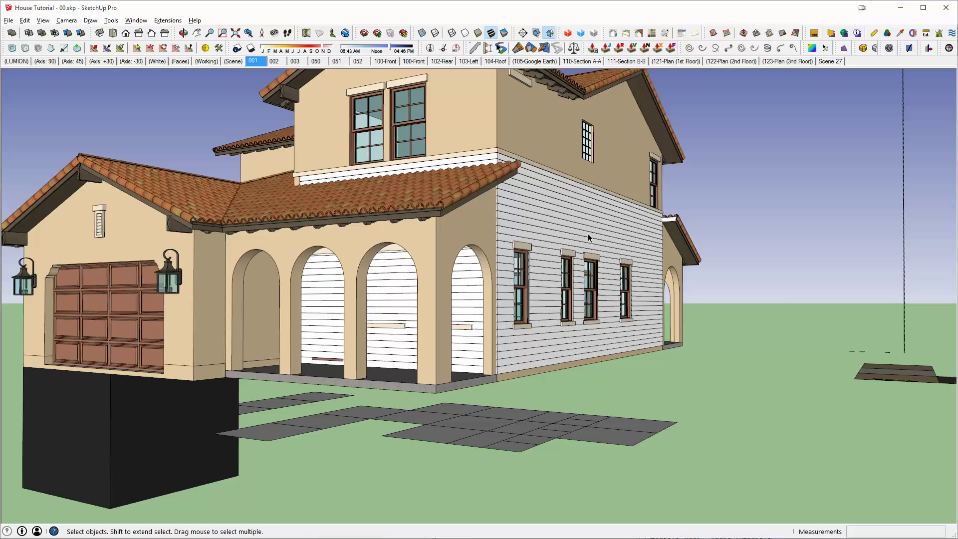